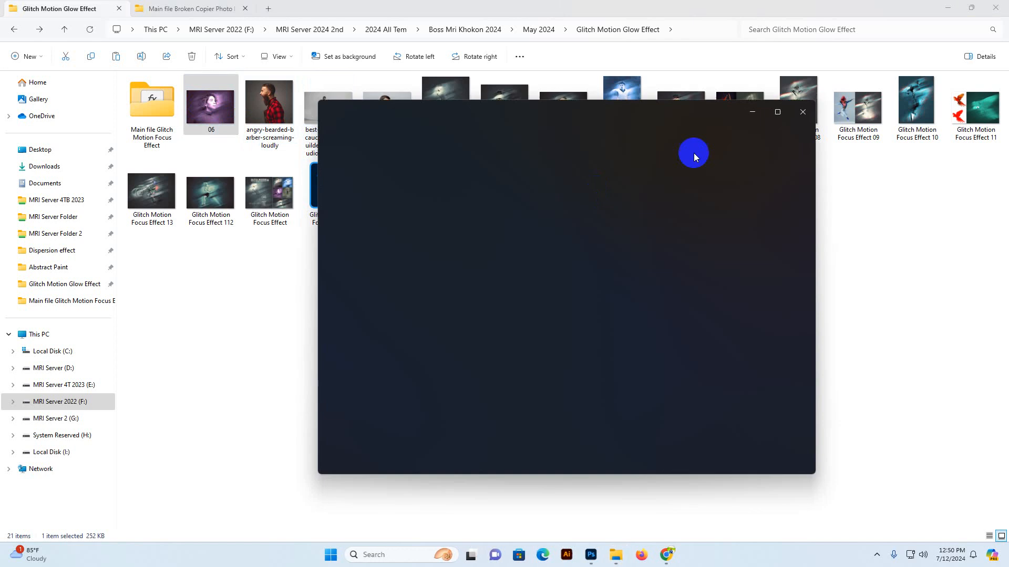
Maximize the 06.jpg preview window and mute the system sound
left_click(777, 113)
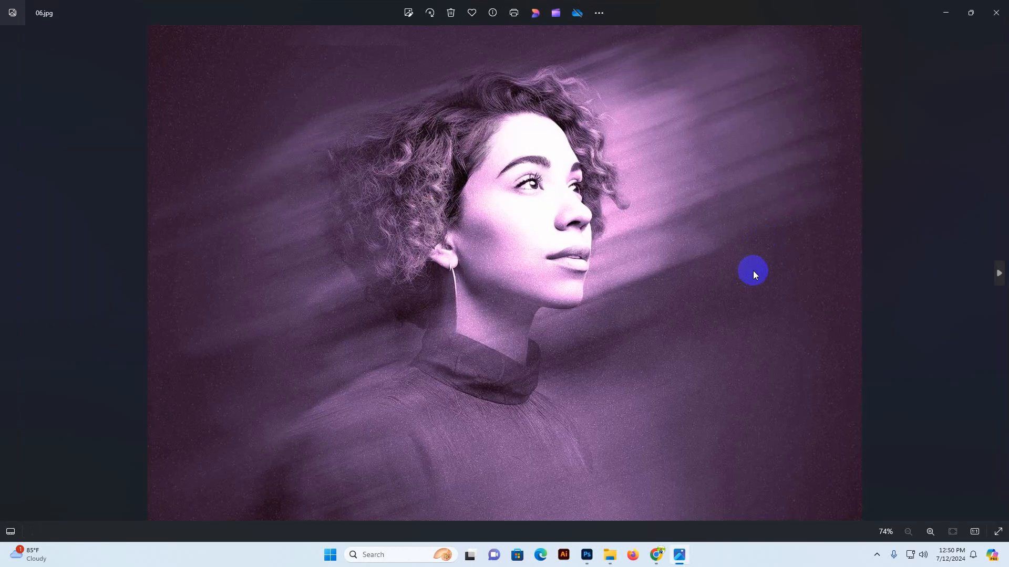
left_click(920, 553)
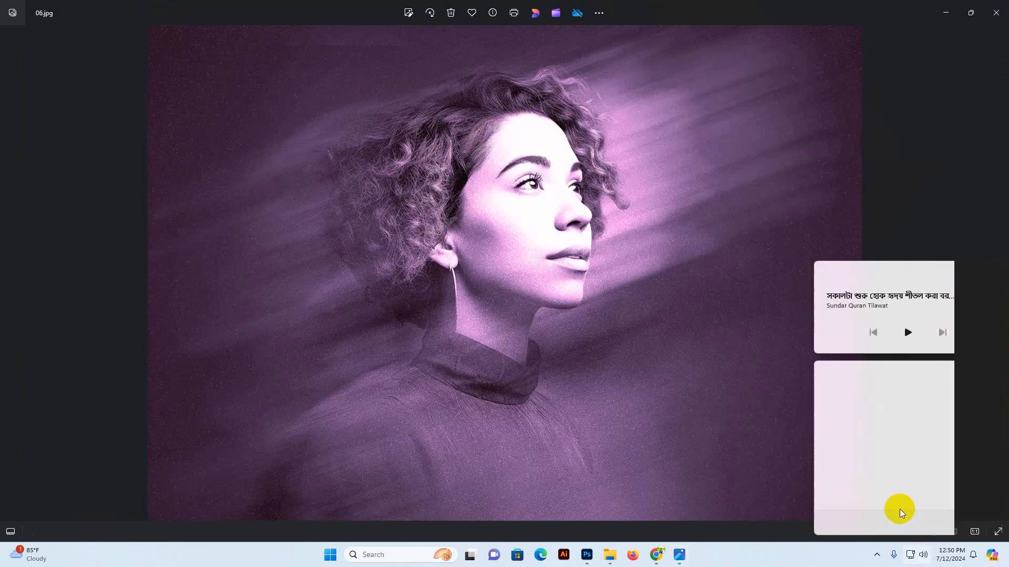
left_click_drag(856, 492, 846, 490)
left_click(573, 258)
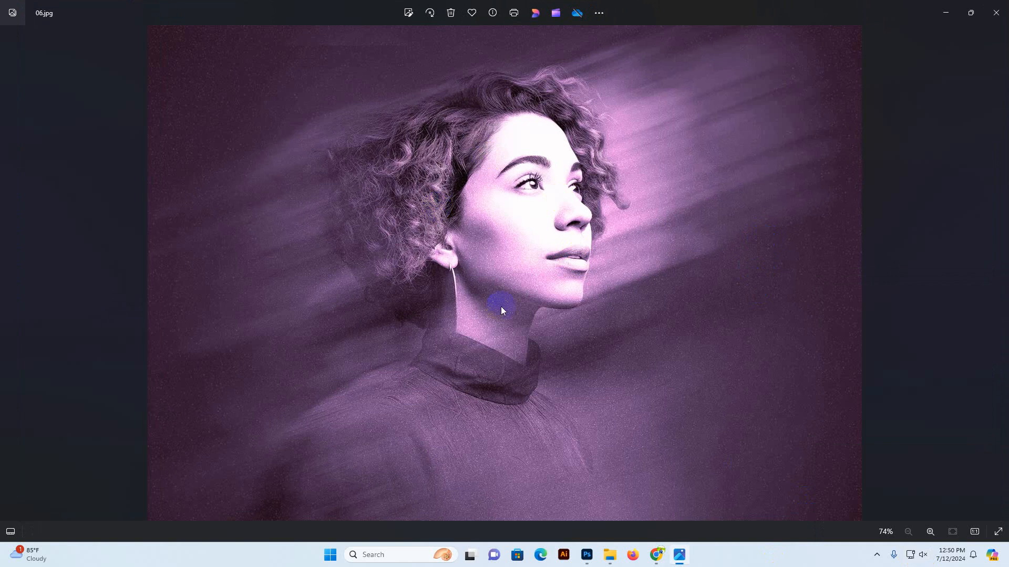
Browse the source photos and Glitch Motion Focus Effect sample images in the folder, and close the image viewer
key("Right")
key("Right")
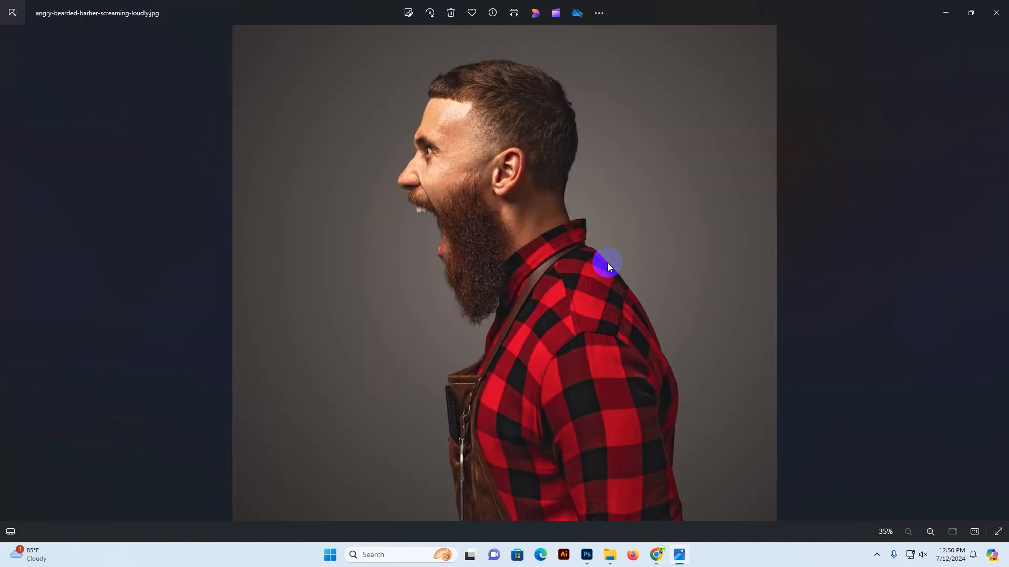
key("Left")
key("Right")
key("Right")
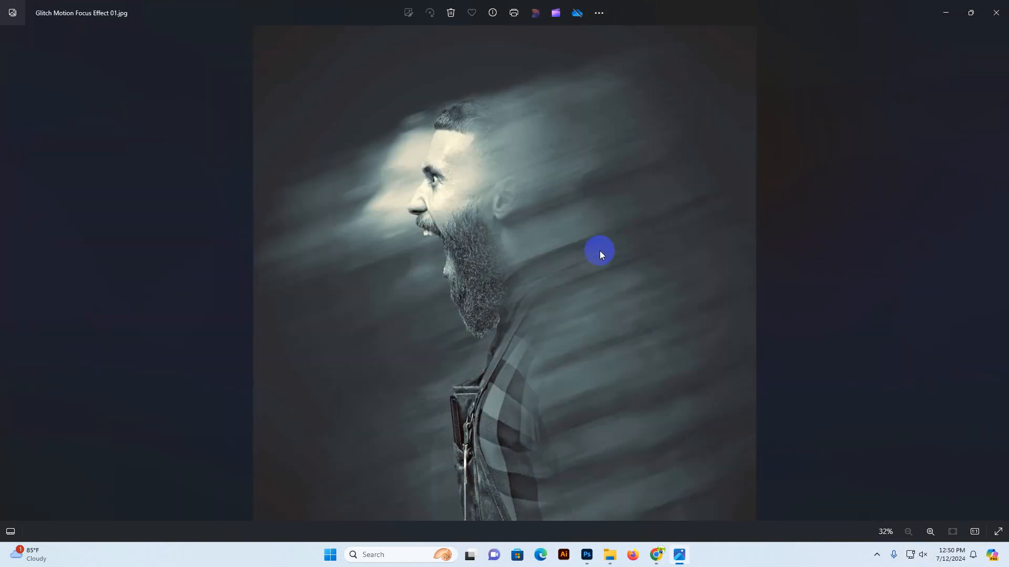
key("Right")
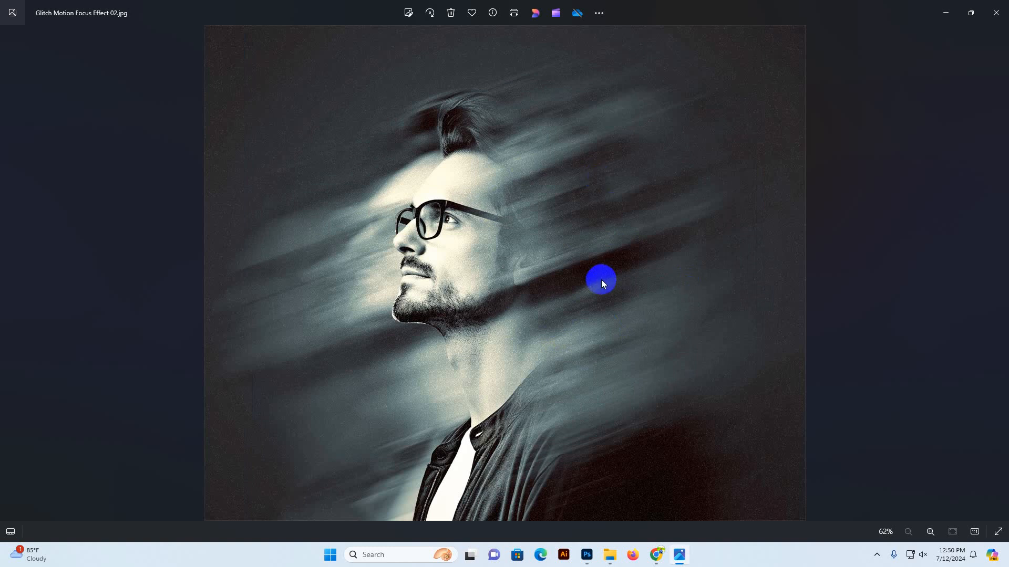
key("Left")
key("Right")
key("Right")
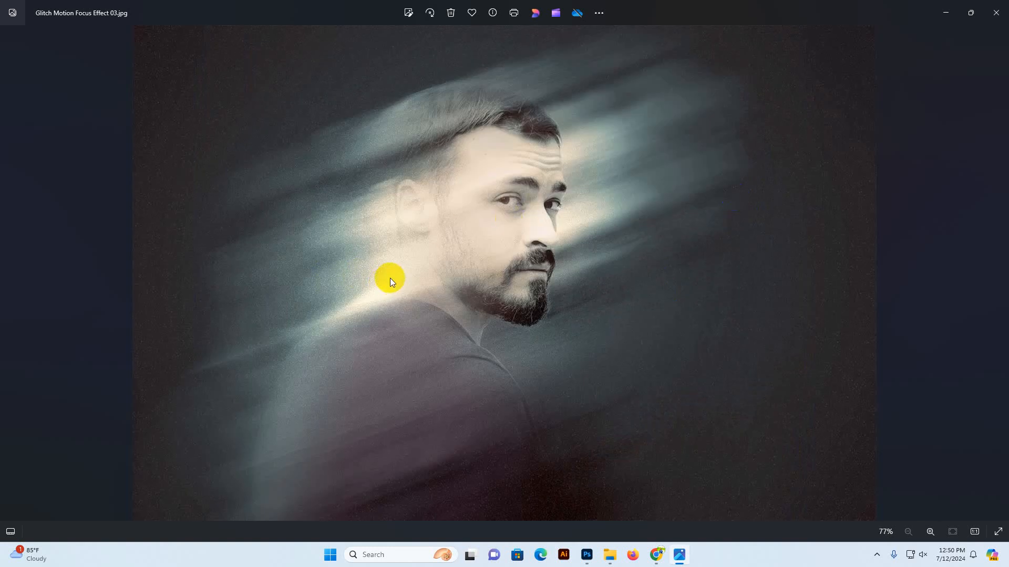
key("Right")
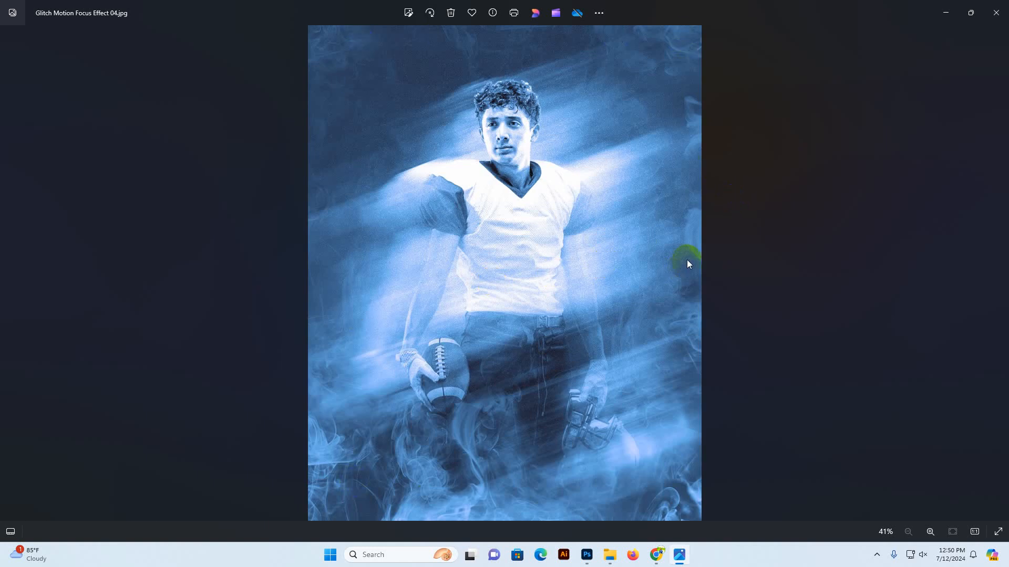
key("Right")
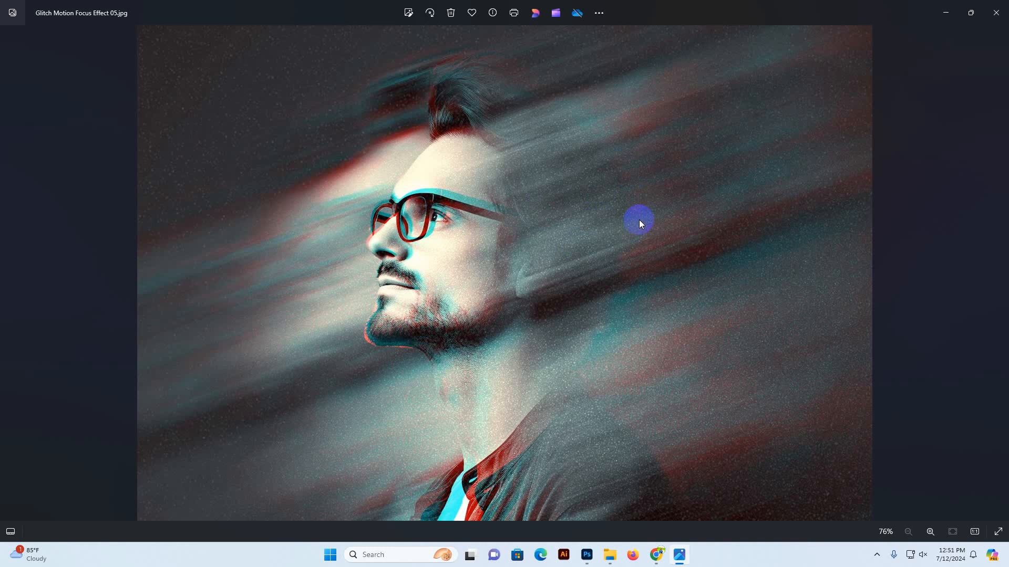
key("Right")
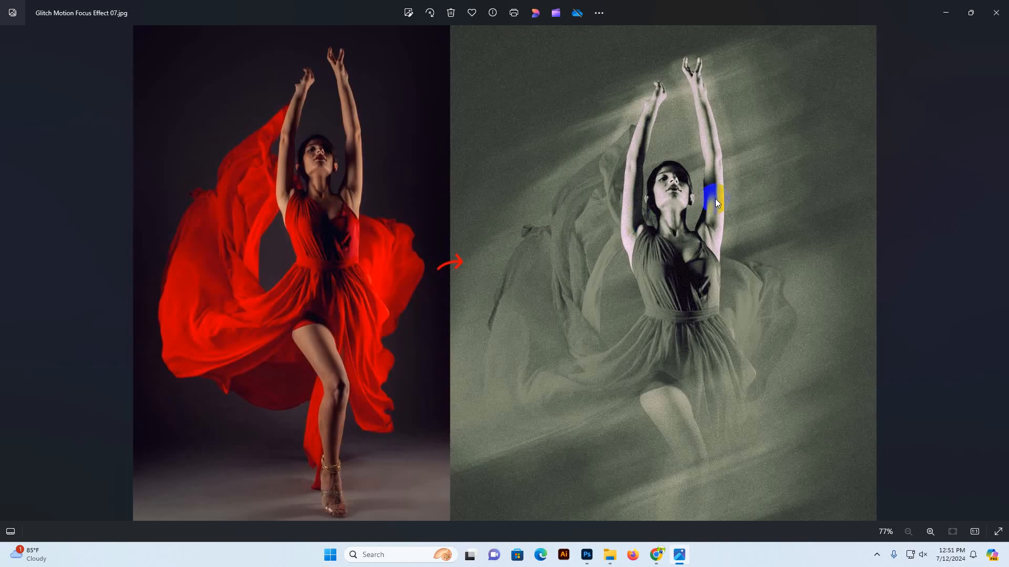
key("Right")
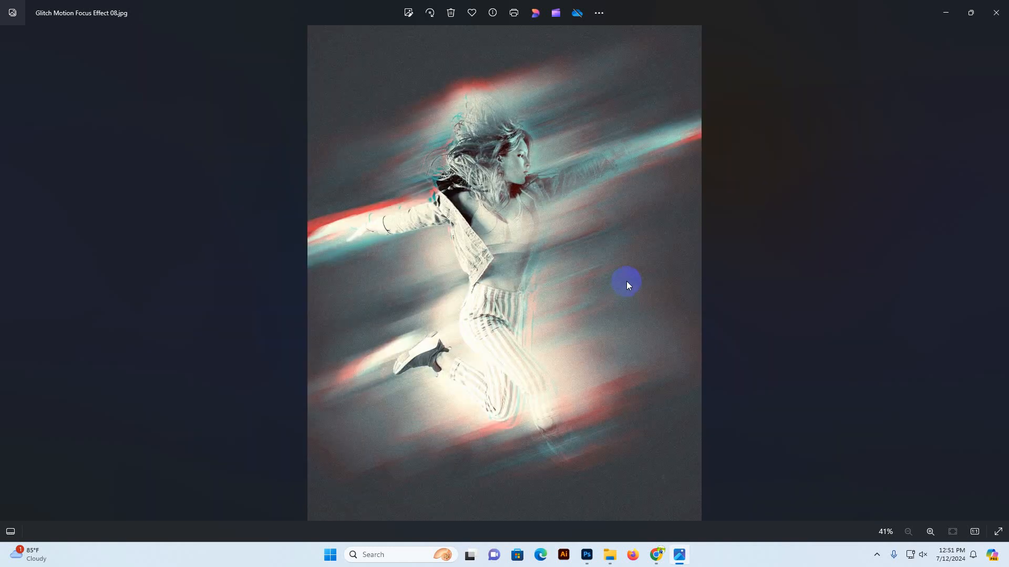
key("Right")
key("Right")
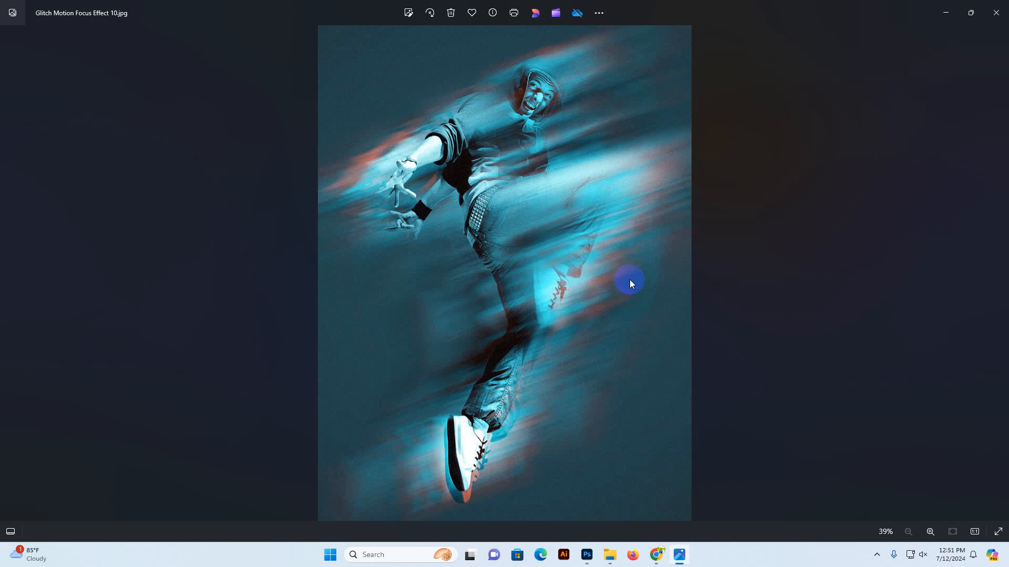
key("Right")
key("Right")
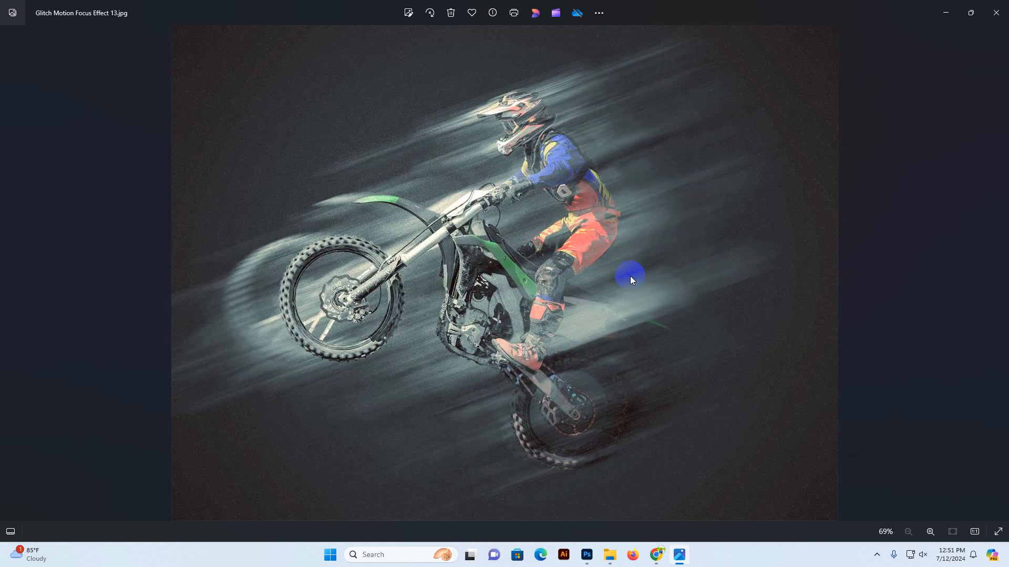
key("Right")
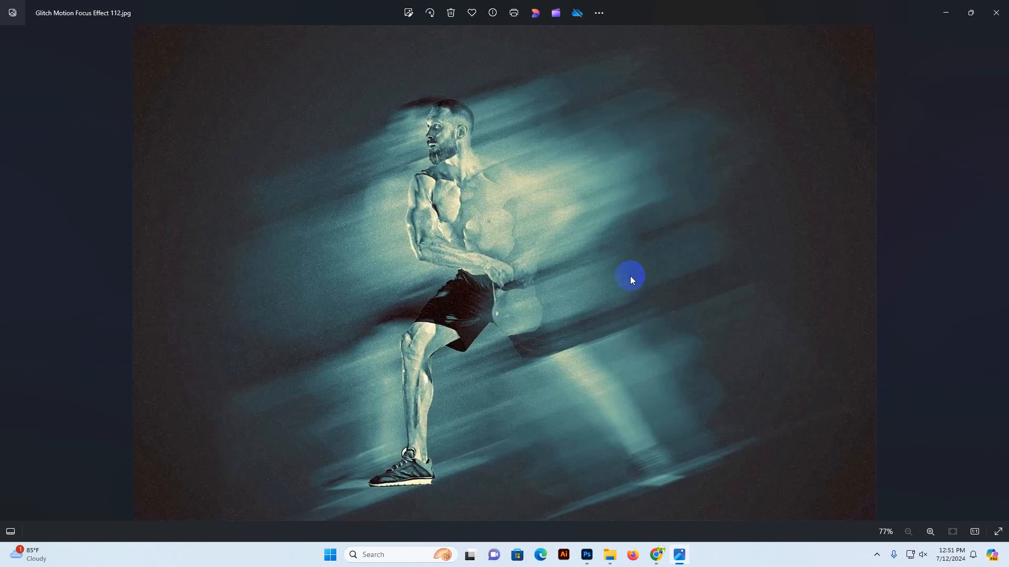
key("Right")
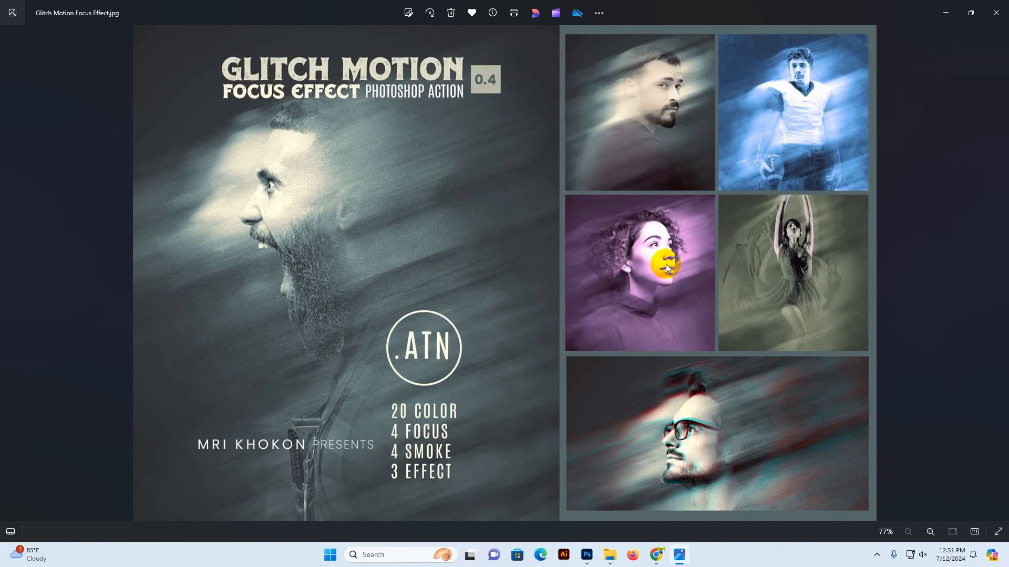
key("Right")
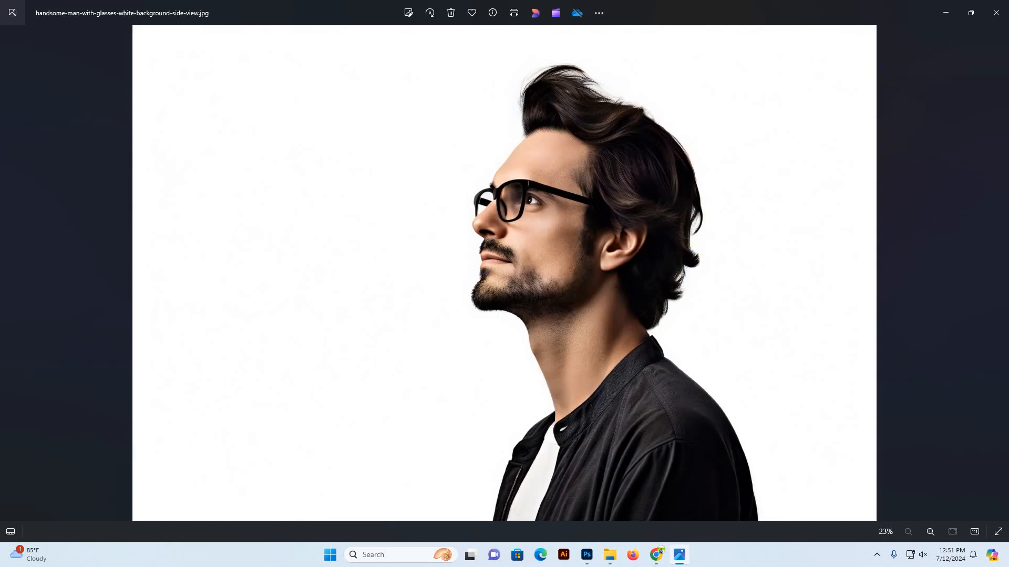
key("Left")
left_click(997, 15)
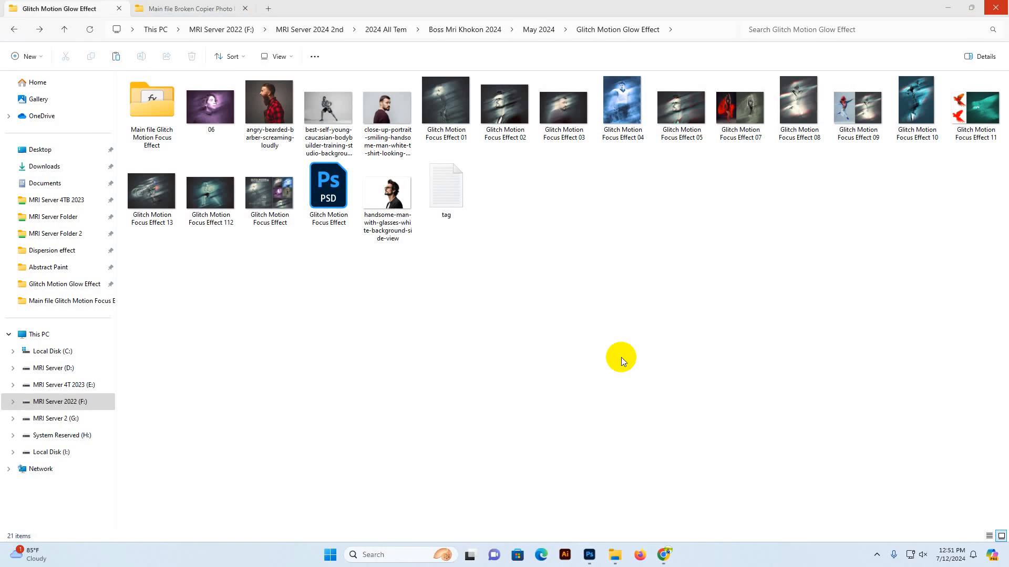
Open the Main file Glitch Motion Focus Effect folder and locate its action file and Patterns (Load me 1st) file
double_click(133, 98)
left_click(146, 107)
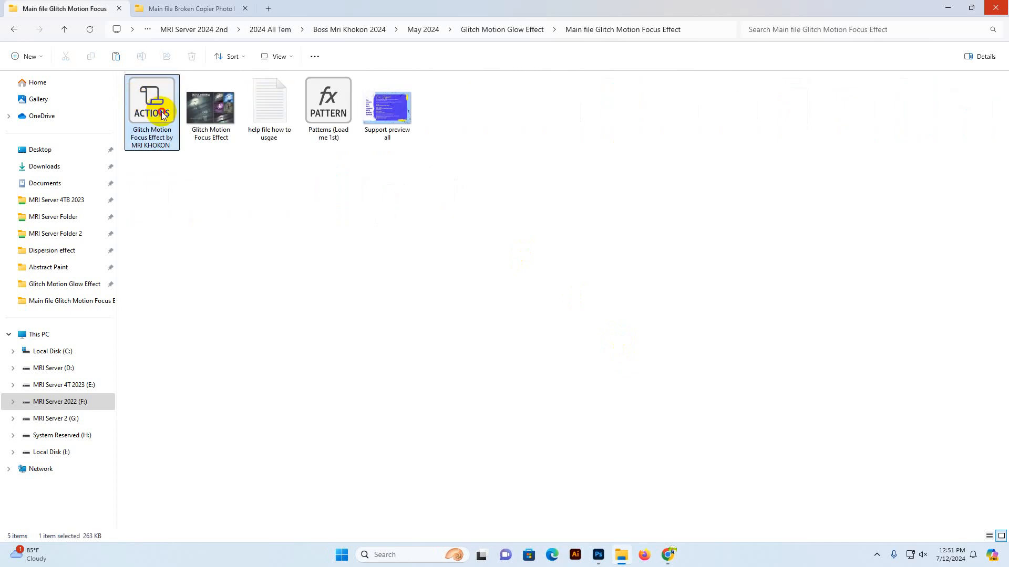
left_click(302, 113)
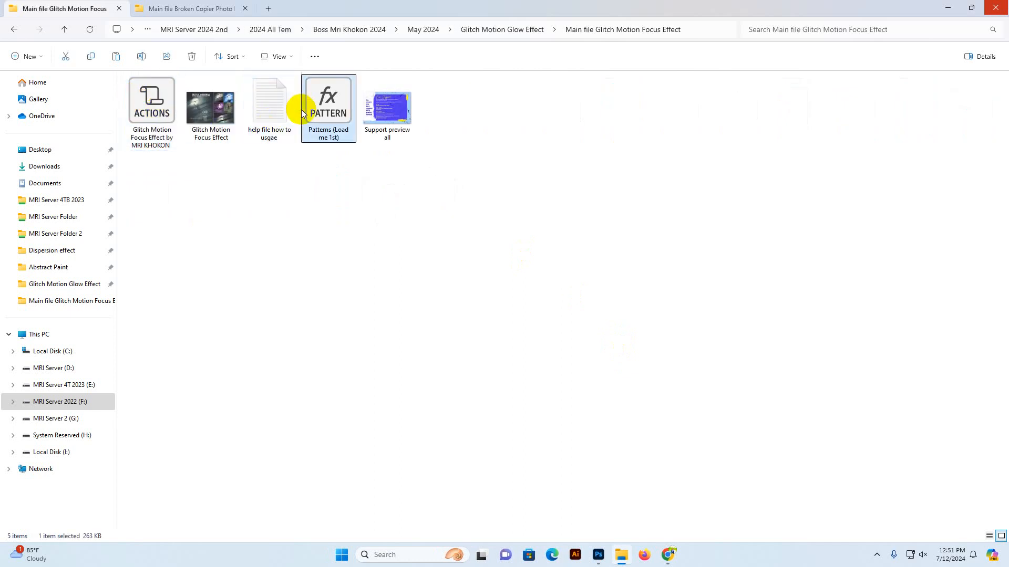
View the Support preview all image and close it
left_click(404, 127)
double_click(413, 120)
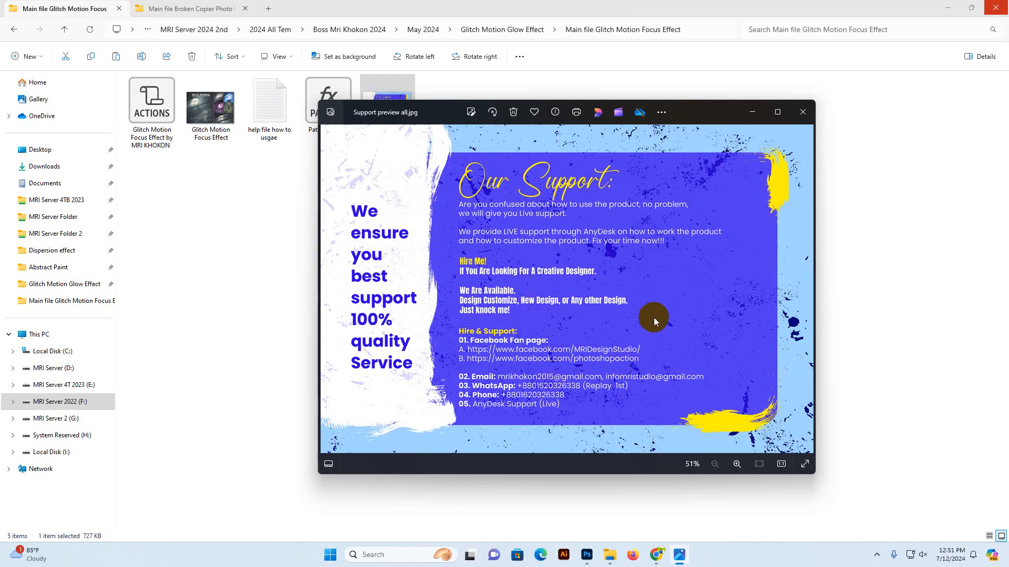
left_click(803, 112)
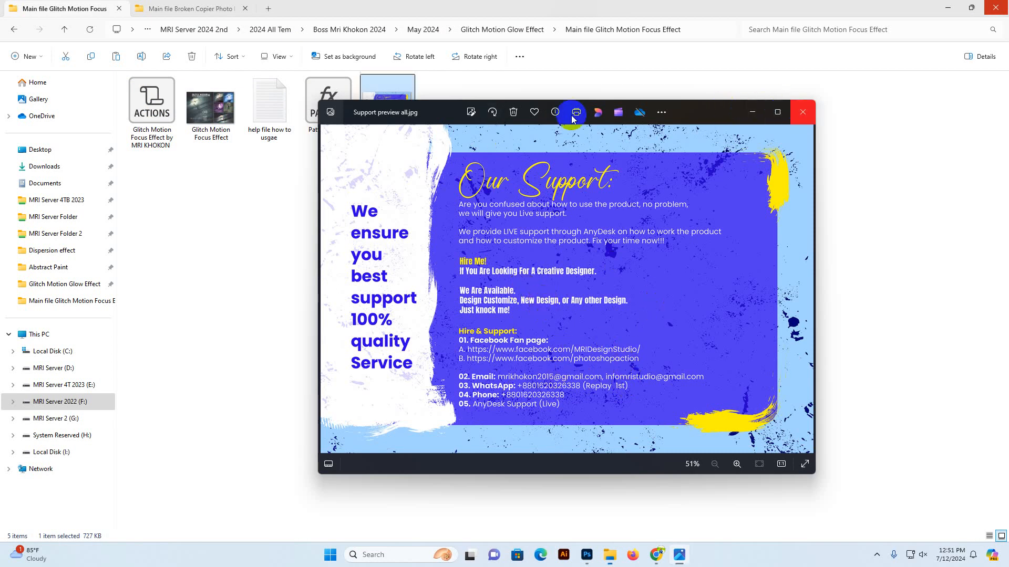
Read through the help file how to usgae text document and close it
left_click(266, 116)
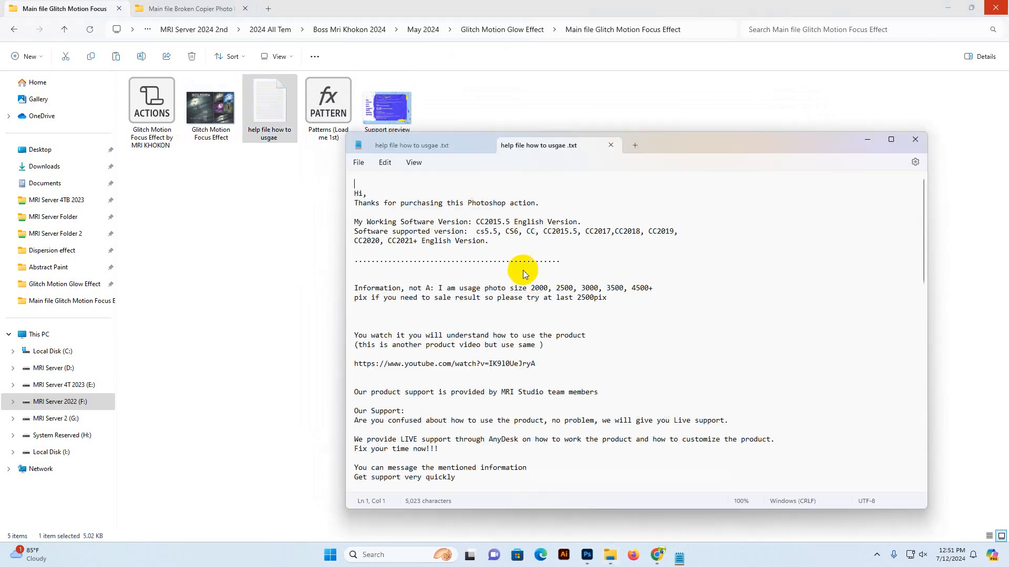
scroll(522, 272, "down", 10)
scroll(502, 382, "down", 6)
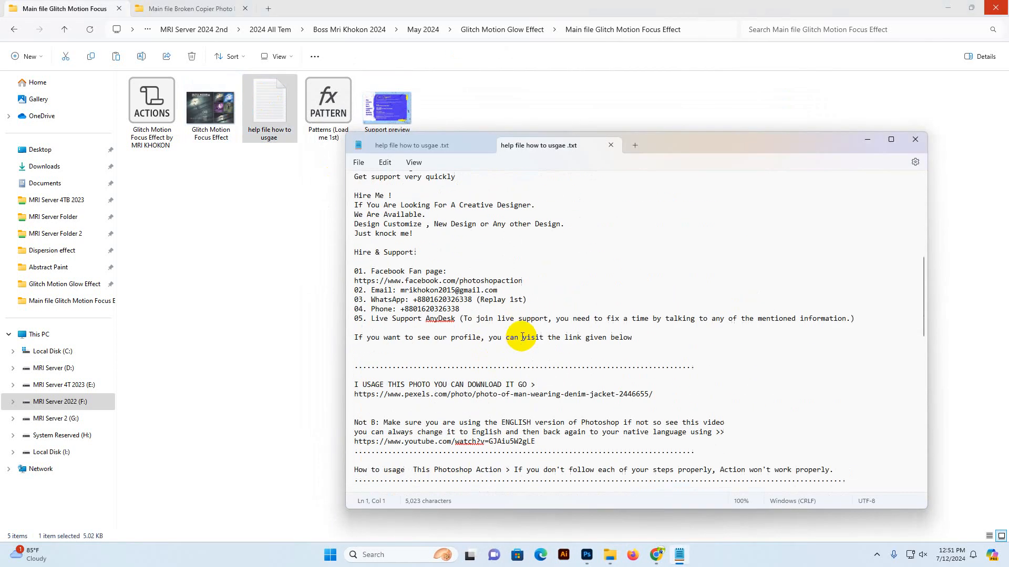
left_click(914, 141)
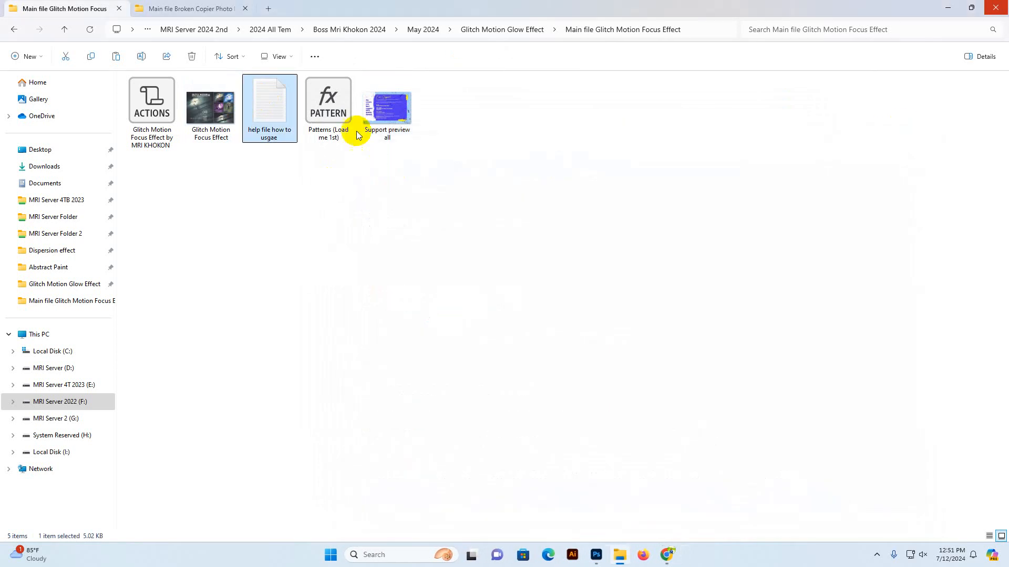
left_click(334, 121)
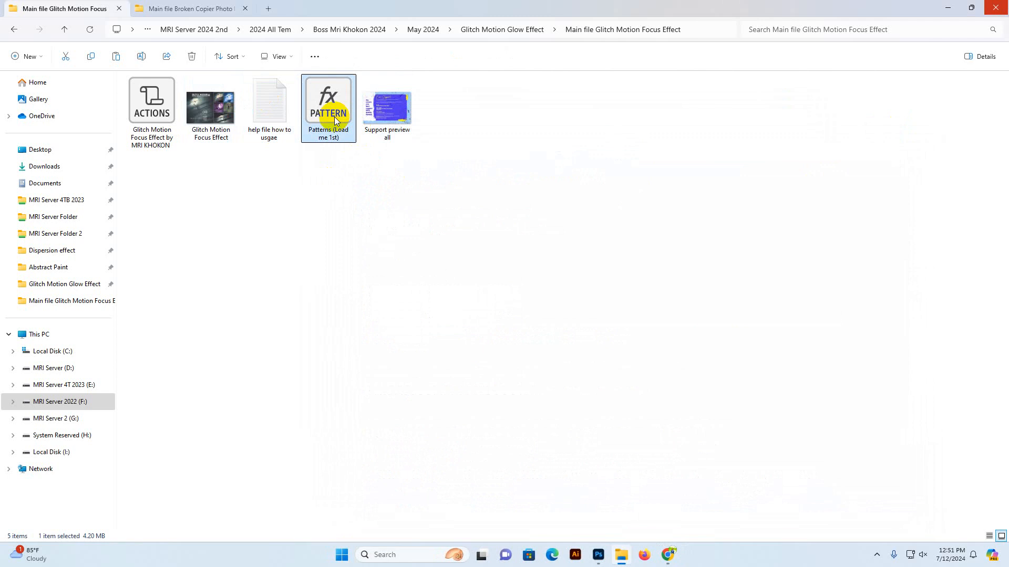
left_click(149, 106)
left_click(322, 110)
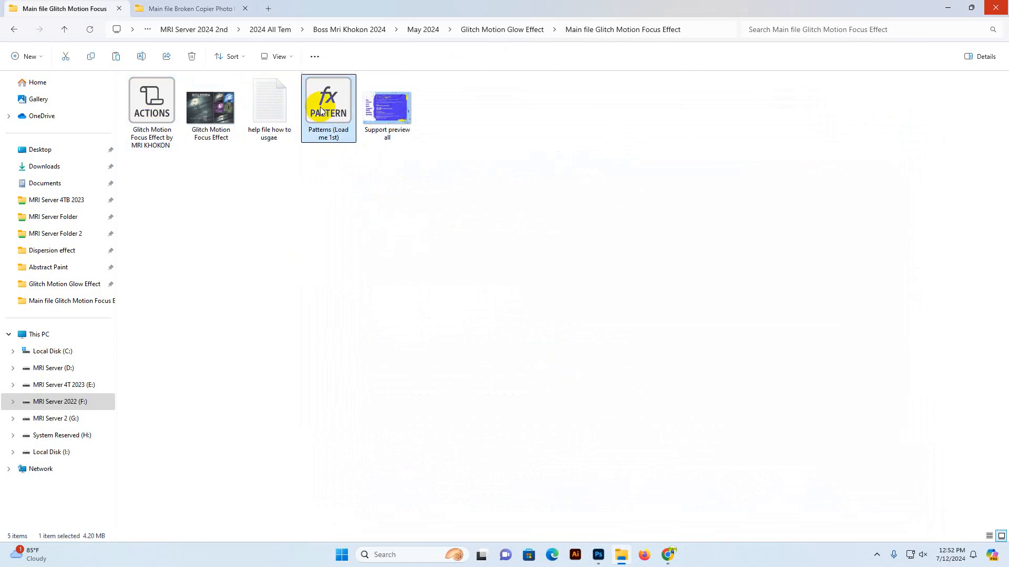
Switch to Photoshop and expand the Patterns panel
left_click(599, 552)
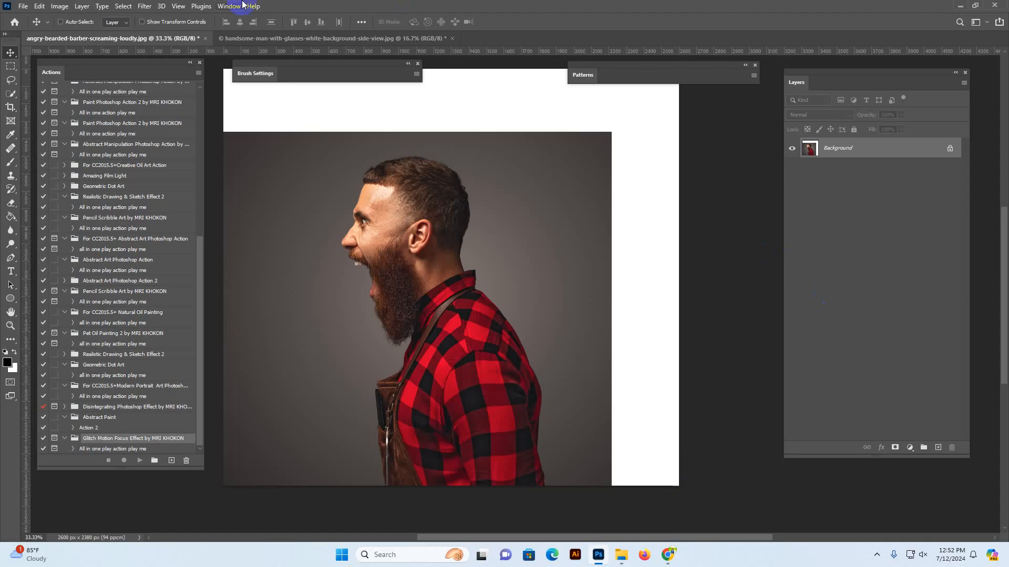
left_click(226, 5)
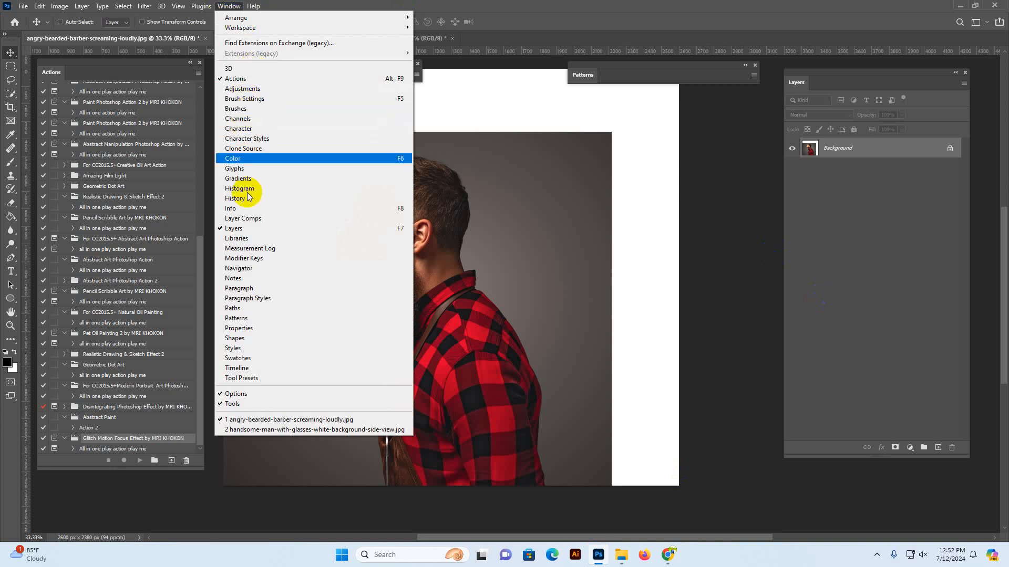
left_click(244, 319)
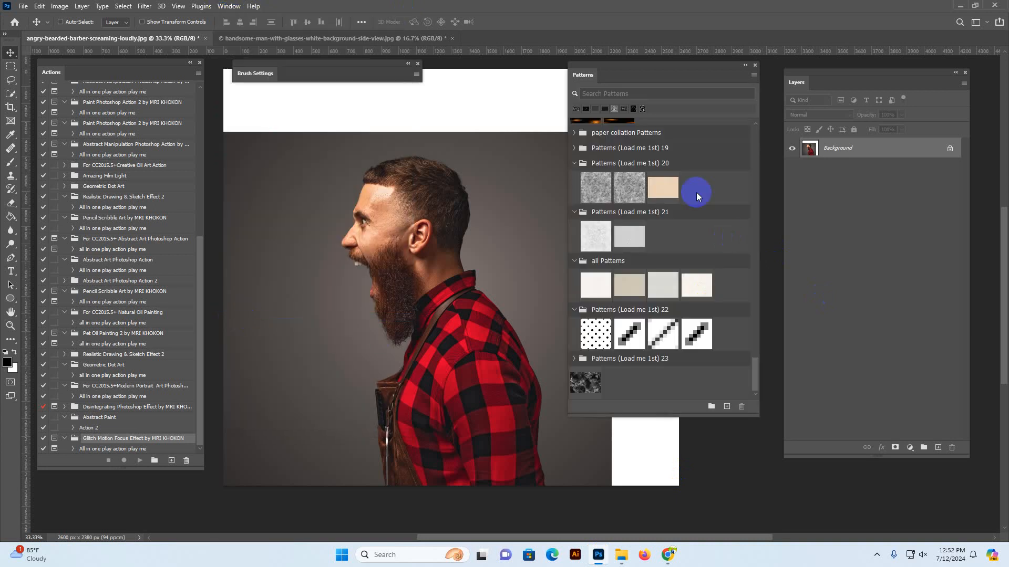
Import the Patterns (Load me 1st) file from the Main file Glitch Motion Focus Effect folder and collapse the Patterns panel
left_click(753, 76)
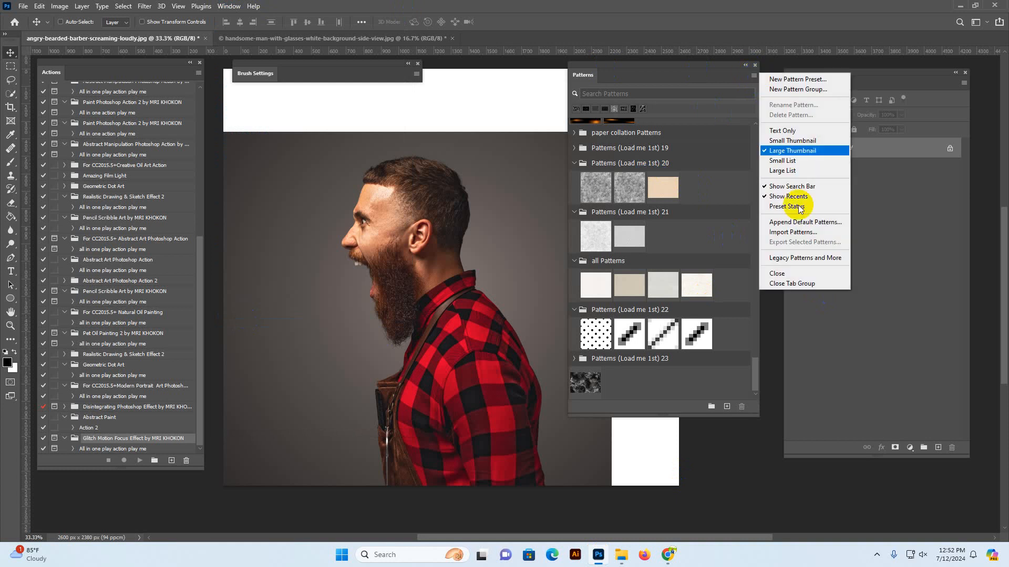
left_click(788, 234)
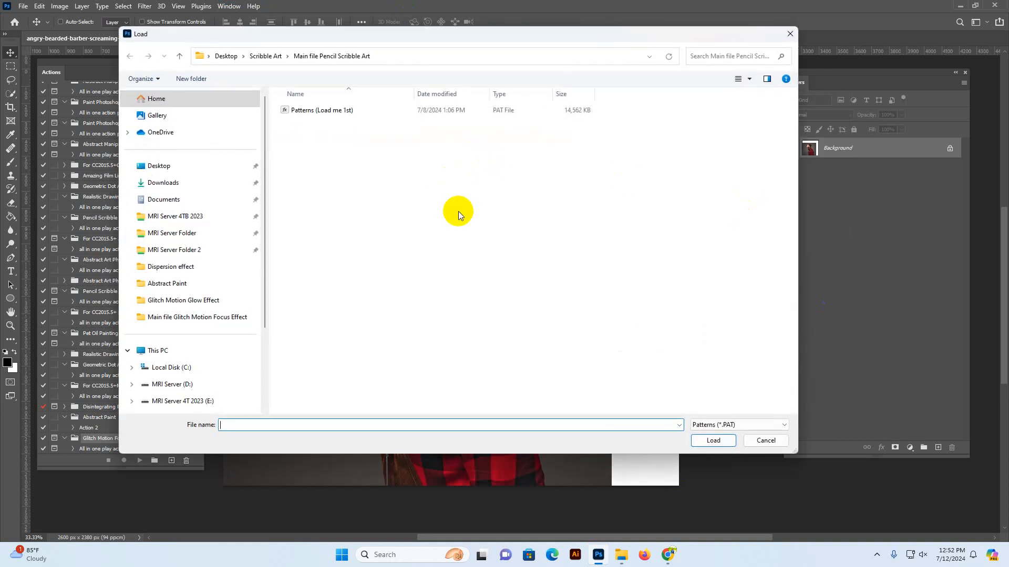
left_click(173, 318)
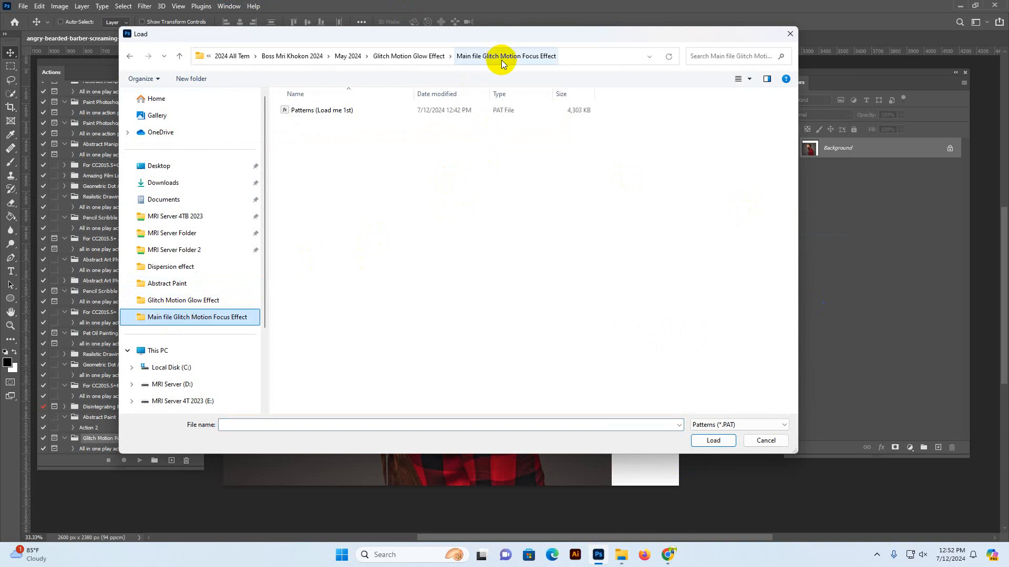
left_click(299, 111)
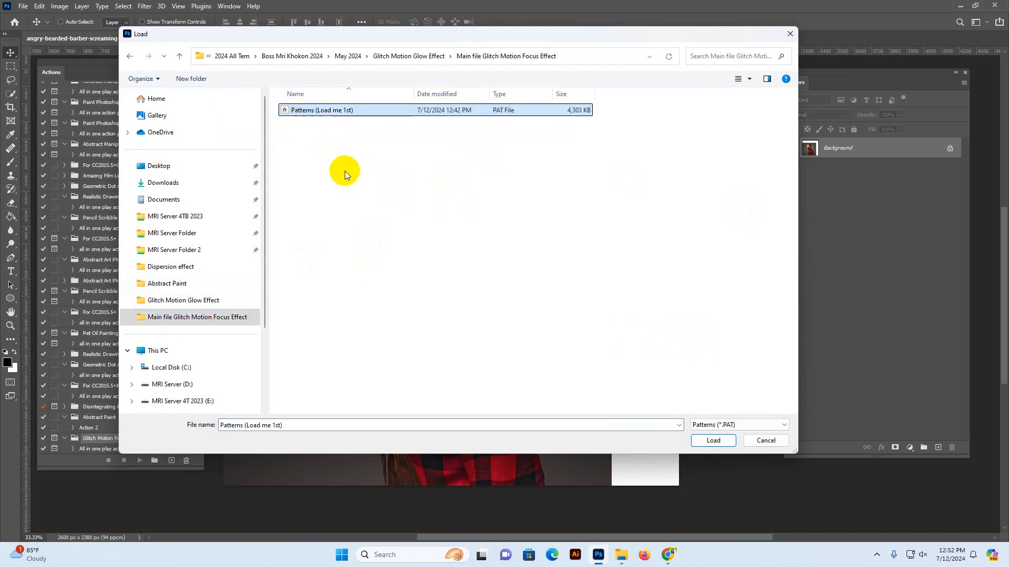
left_click(713, 440)
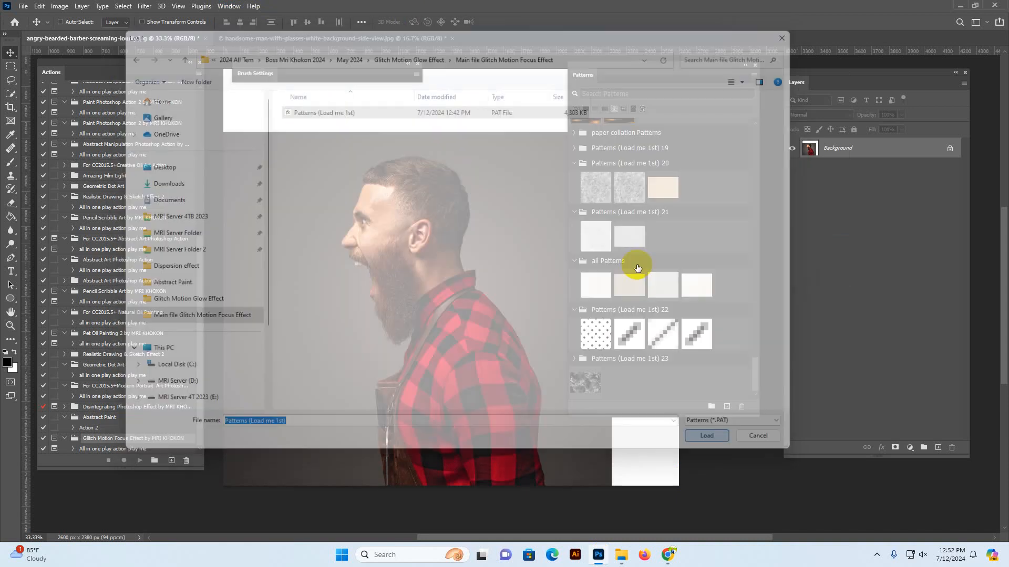
double_click(583, 75)
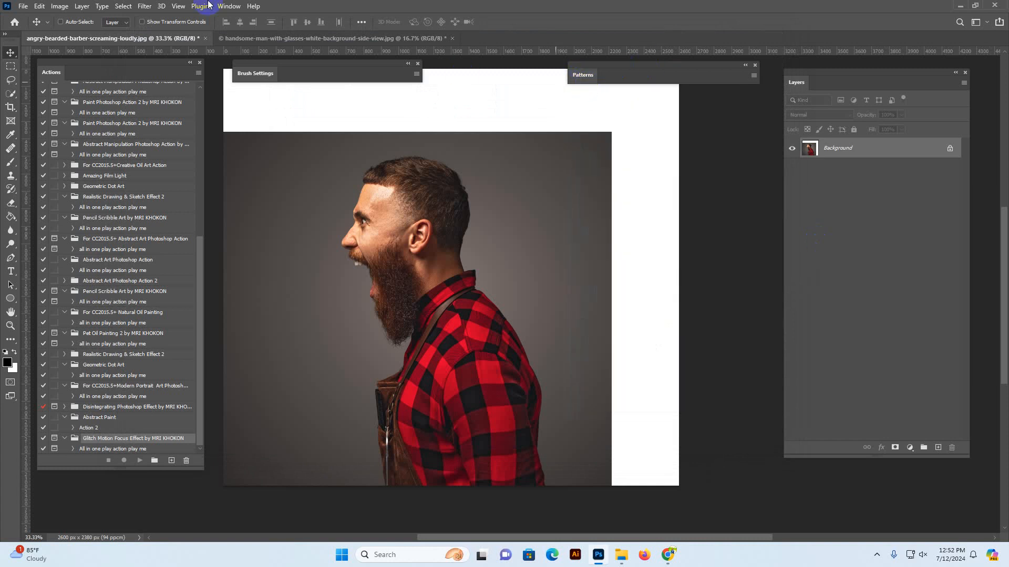
Reopen the Actions panel and shift it slightly away from the image canvas
left_click(229, 6)
left_click(244, 98)
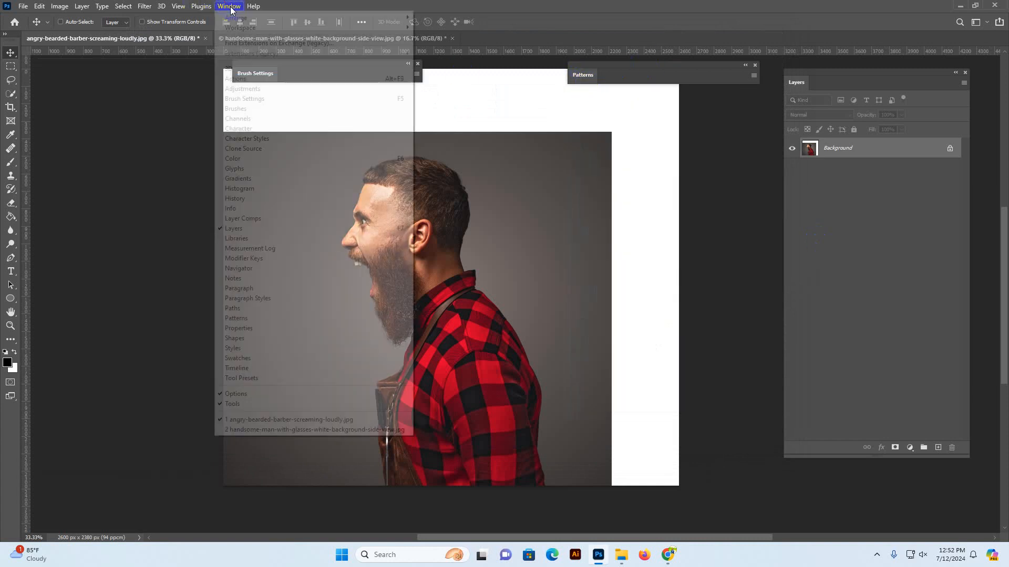
left_click(229, 6)
left_click(236, 79)
left_click_drag(116, 63, 86, 69)
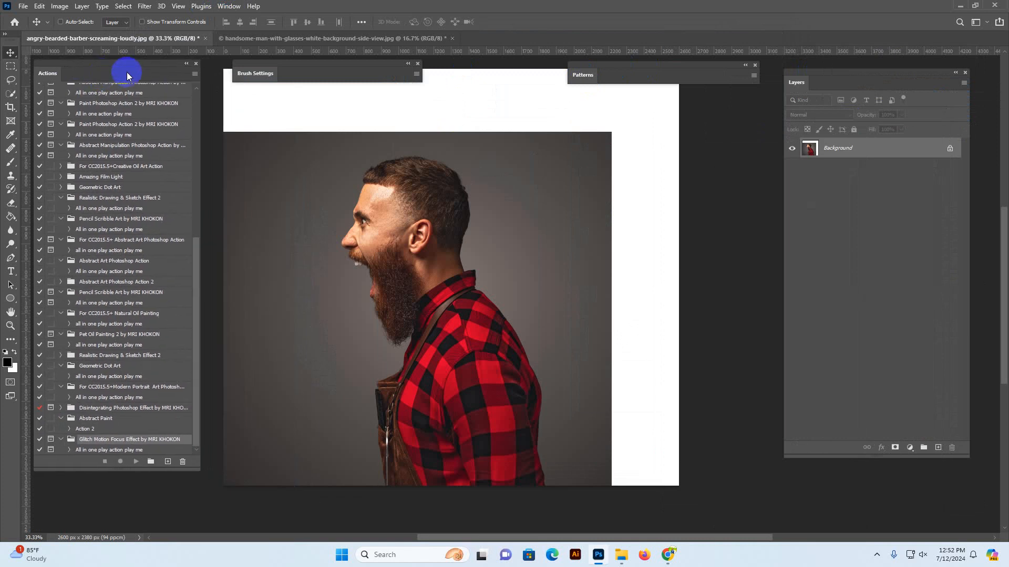
Load the Glitch Motion Focus Effect action file from the Main file Glitch Motion Focus Effect folder and select its all-in-one play action
left_click(195, 73)
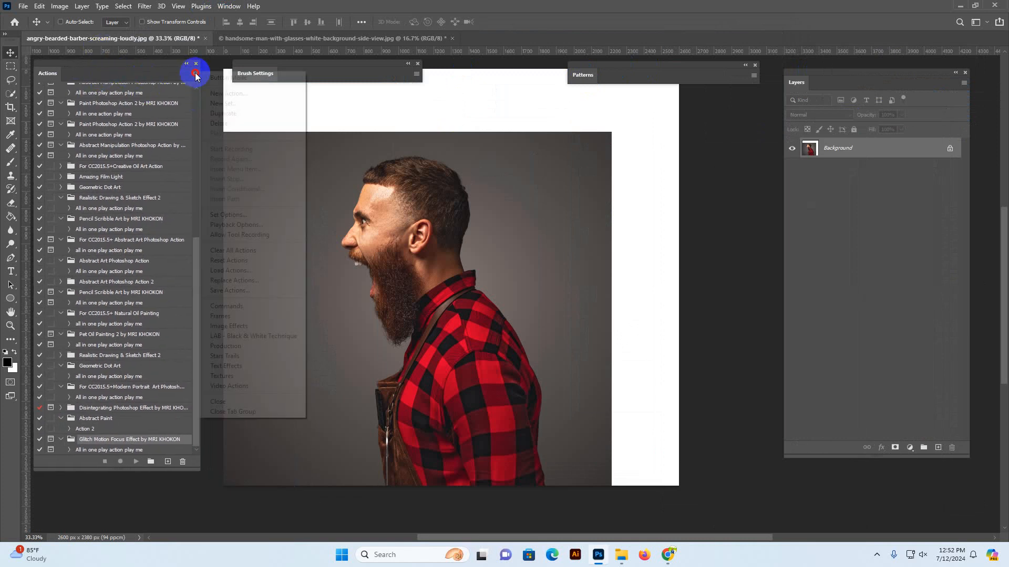
left_click(240, 270)
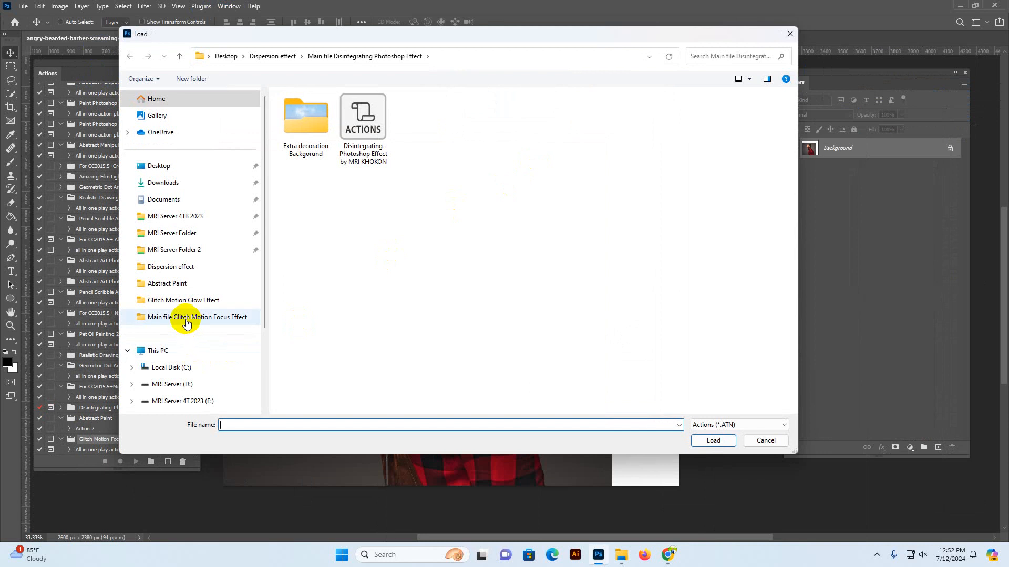
left_click(215, 316)
left_click(344, 113)
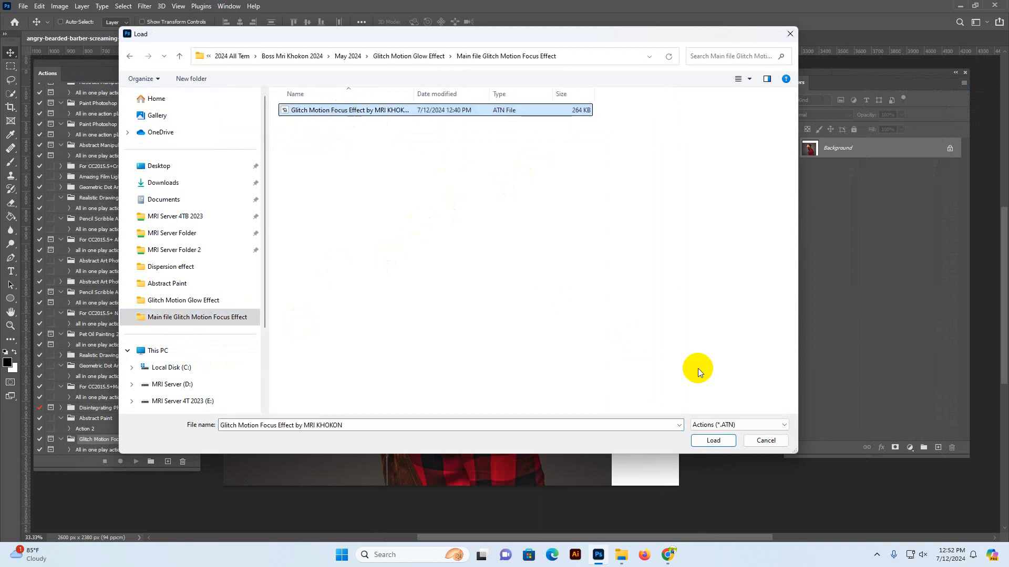
left_click(713, 441)
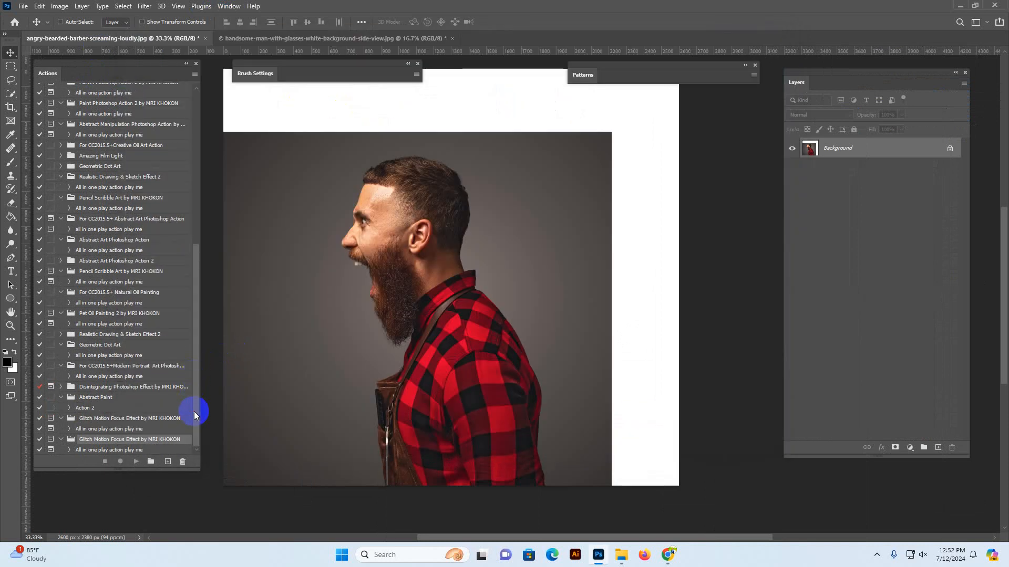
left_click_drag(194, 415, 185, 450)
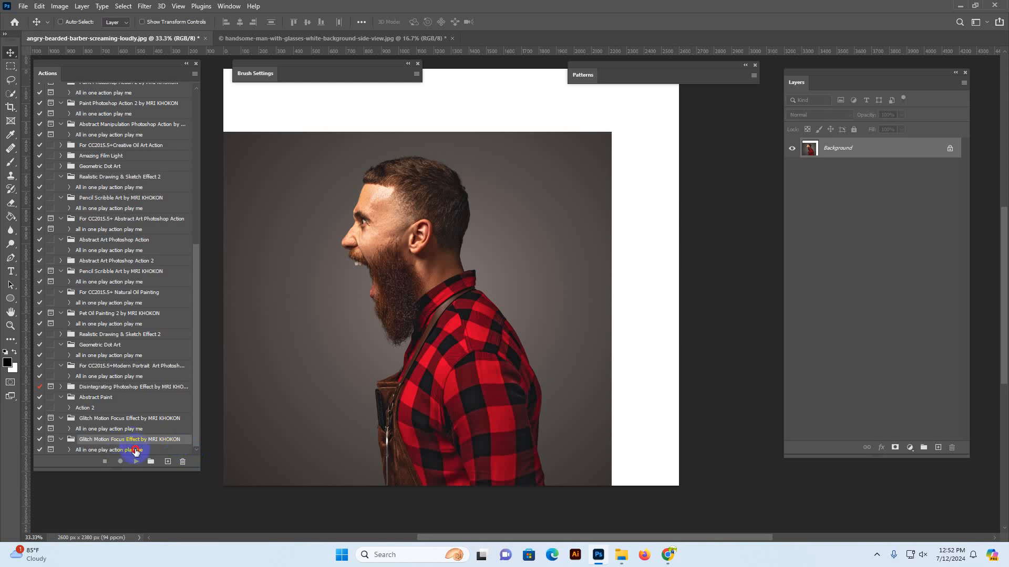
left_click(136, 450)
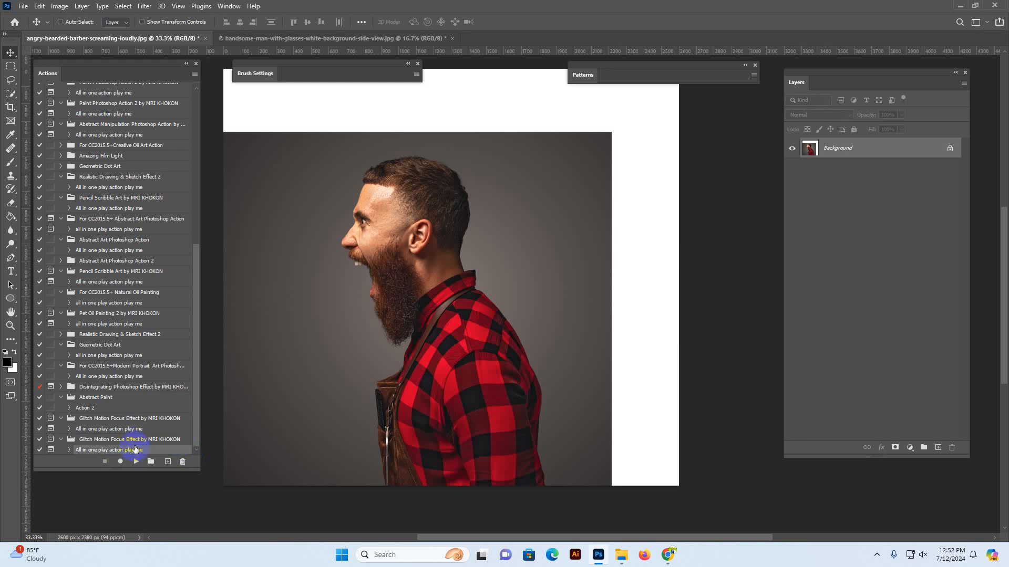
Close both open images, the bearded barber and the man with glasses, without saving changes
left_click(206, 39)
left_click(500, 206)
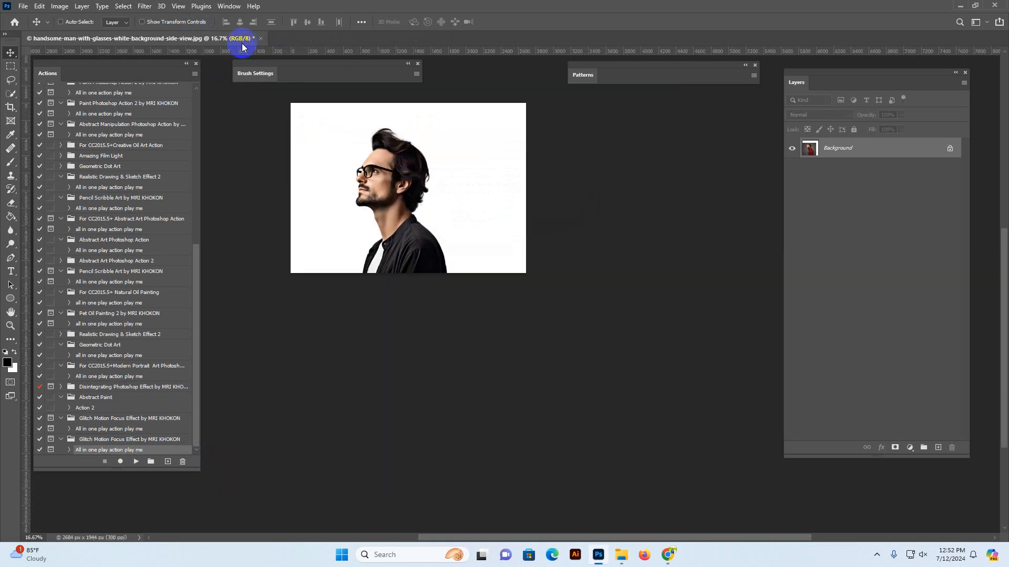
left_click(259, 40)
left_click(547, 203)
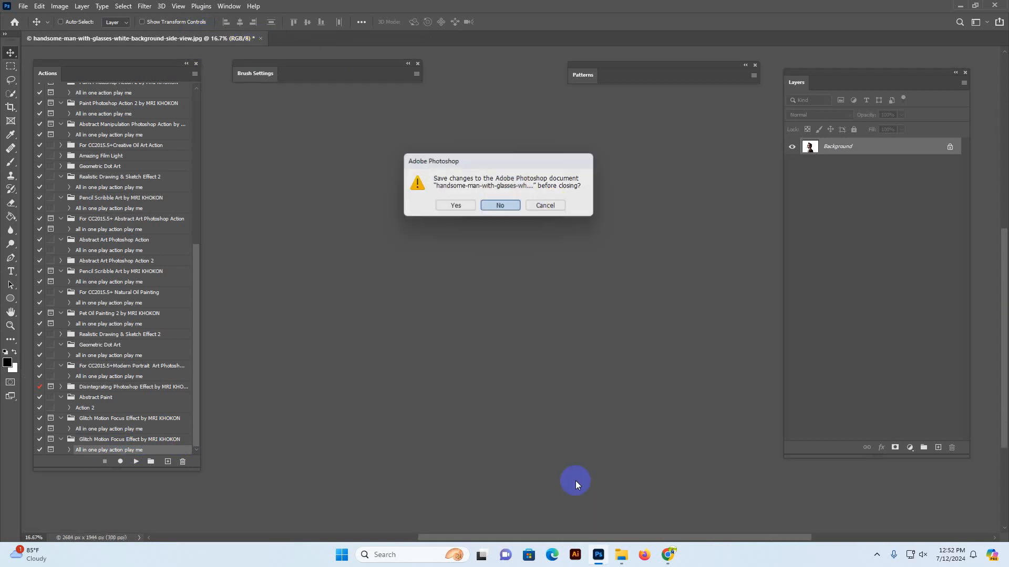
Open the angry-bearded-barber-screaming-loudly image from the Glitch Motion Glow Effect folder in Photoshop
left_click(622, 556)
left_click(446, 261)
key("BackSpace")
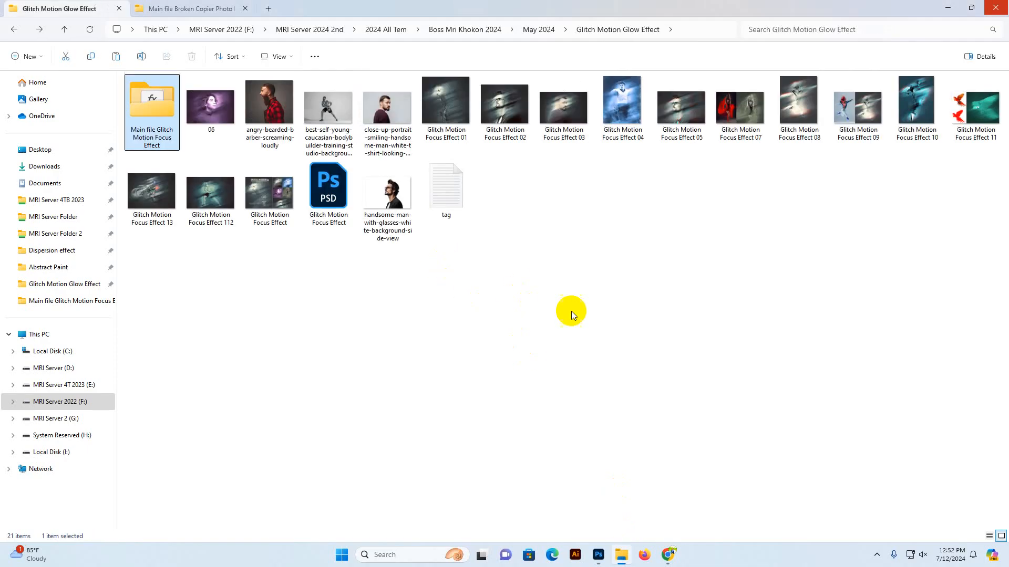
left_click(571, 311)
left_click_drag(278, 117, 538, 131)
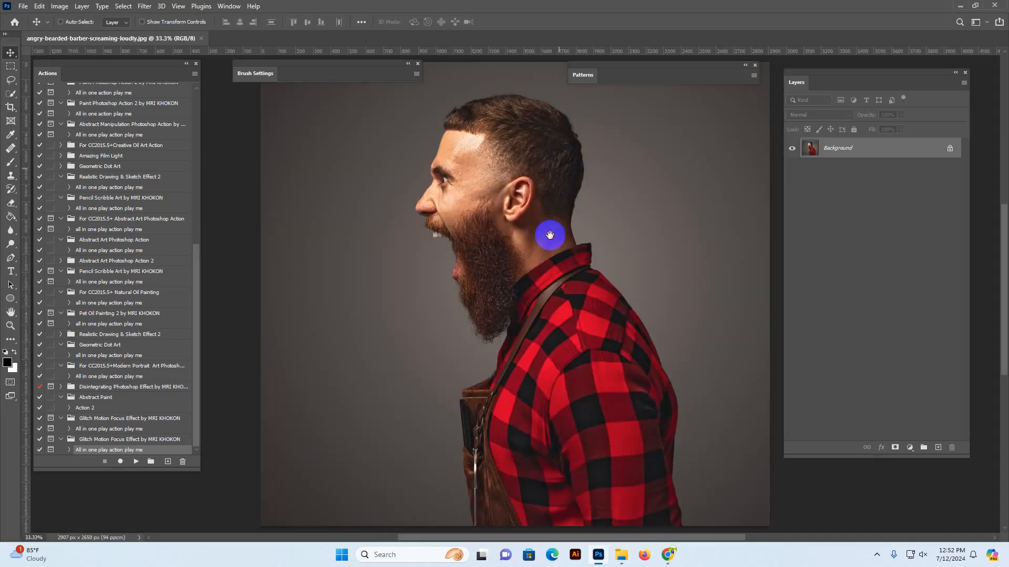
Extend the canvas above and to the right of the photo with the Crop tool, to about 3475 × 3090 px
key("z")
left_click(547, 245, "alt")
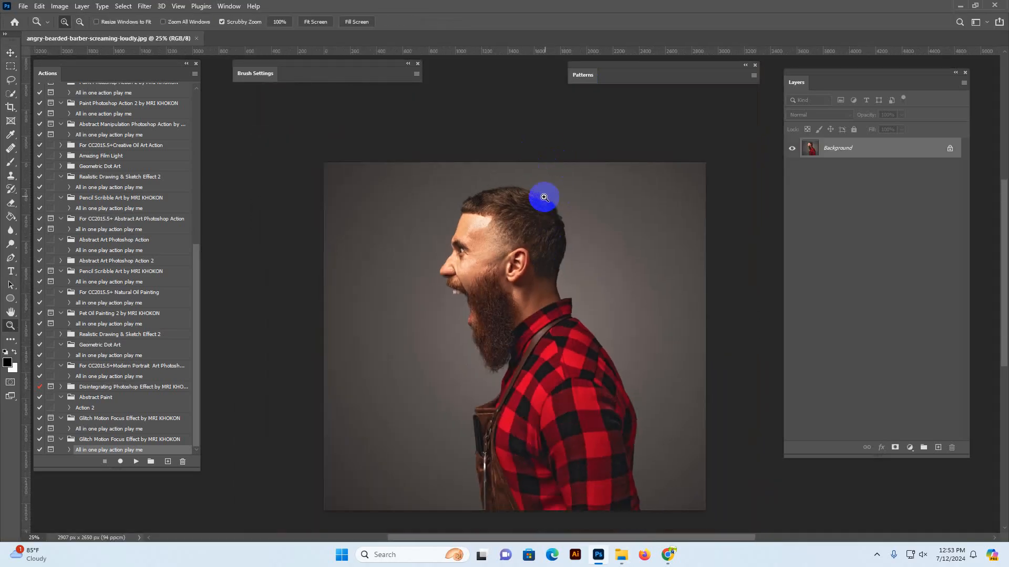
left_click(10, 107)
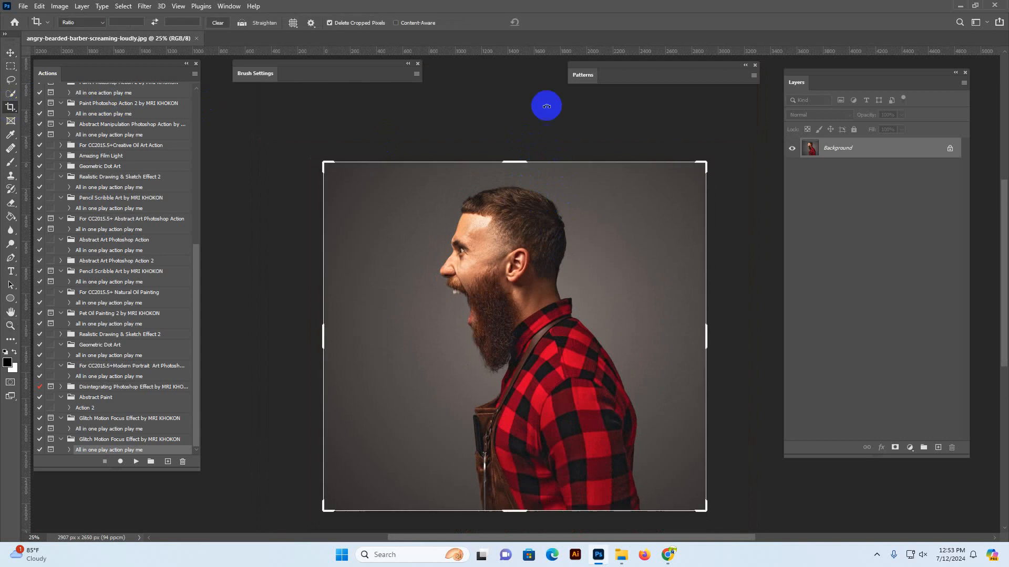
left_click_drag(513, 159, 516, 128)
left_click_drag(711, 338, 745, 336)
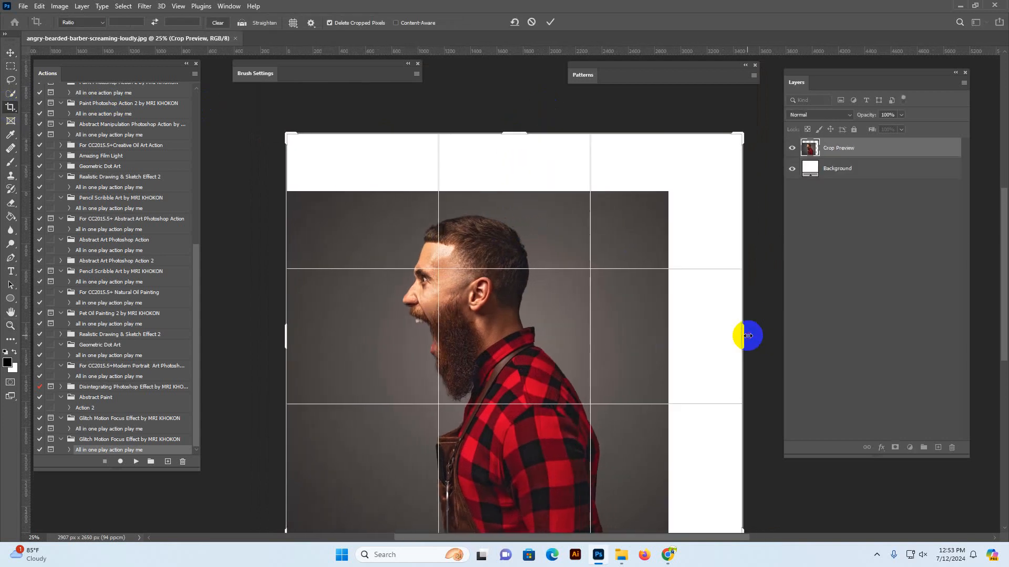
left_click(10, 54)
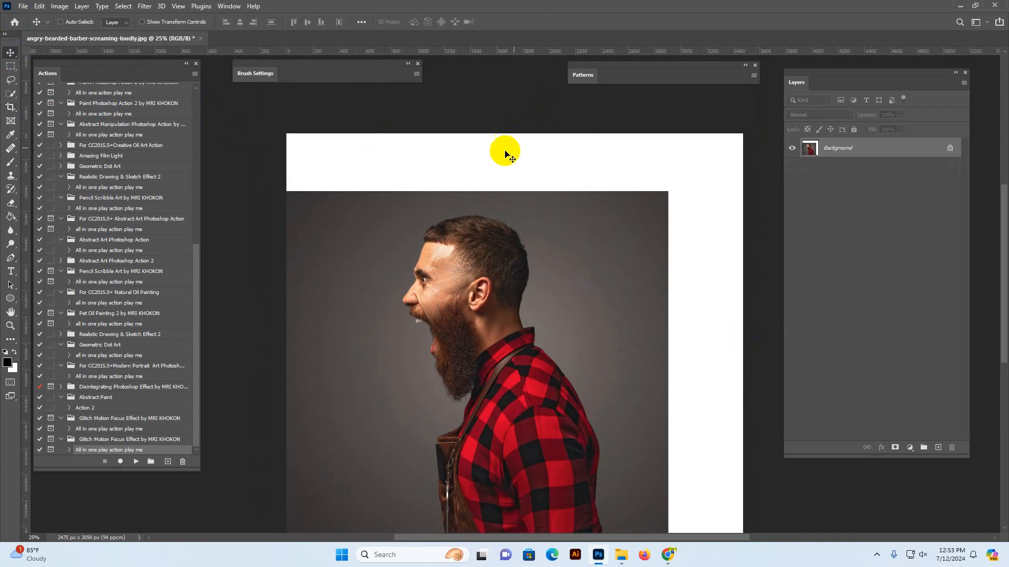
Resize the image to a width of 2600 pixels with proportions linked
left_click(59, 6)
left_click(86, 84)
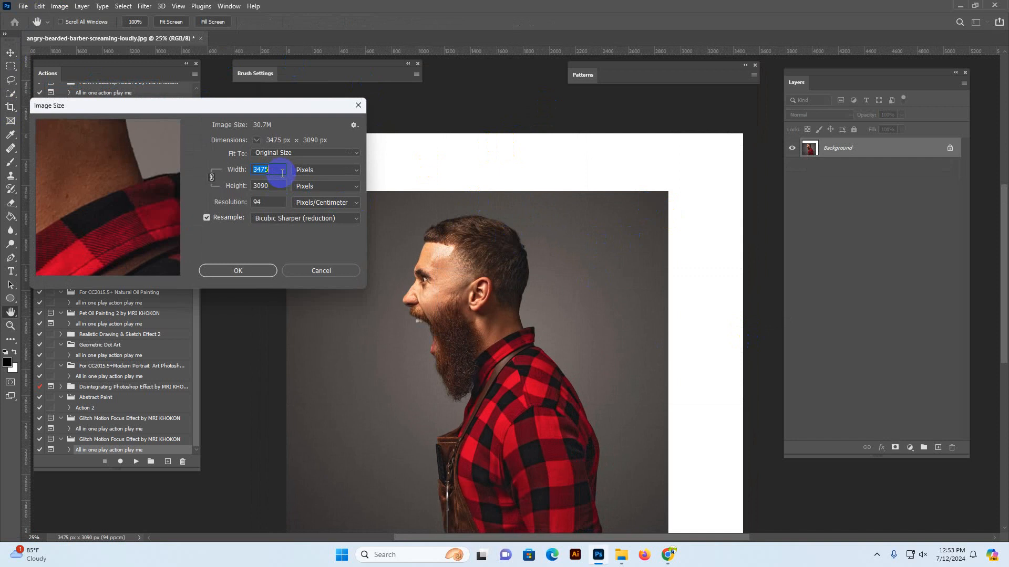
type("2600")
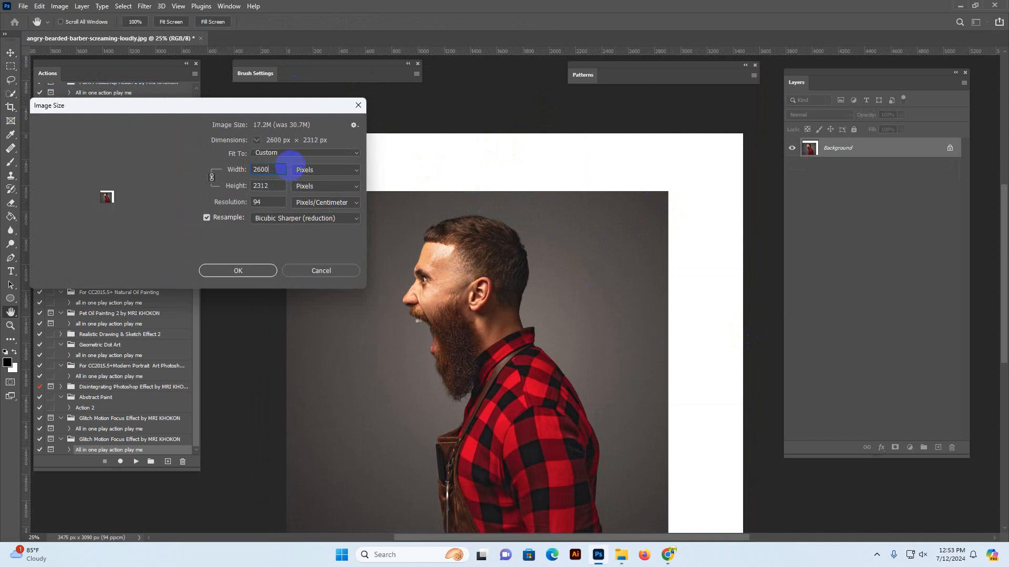
left_click(245, 274)
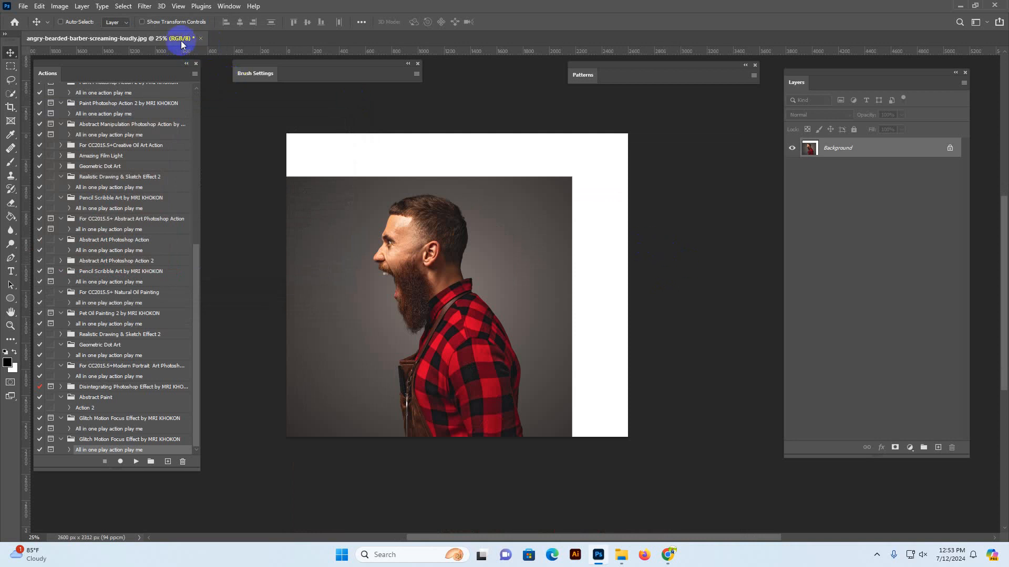
Set the image's color mode to RGB Color
left_click(59, 6)
mouse_move(79, 17)
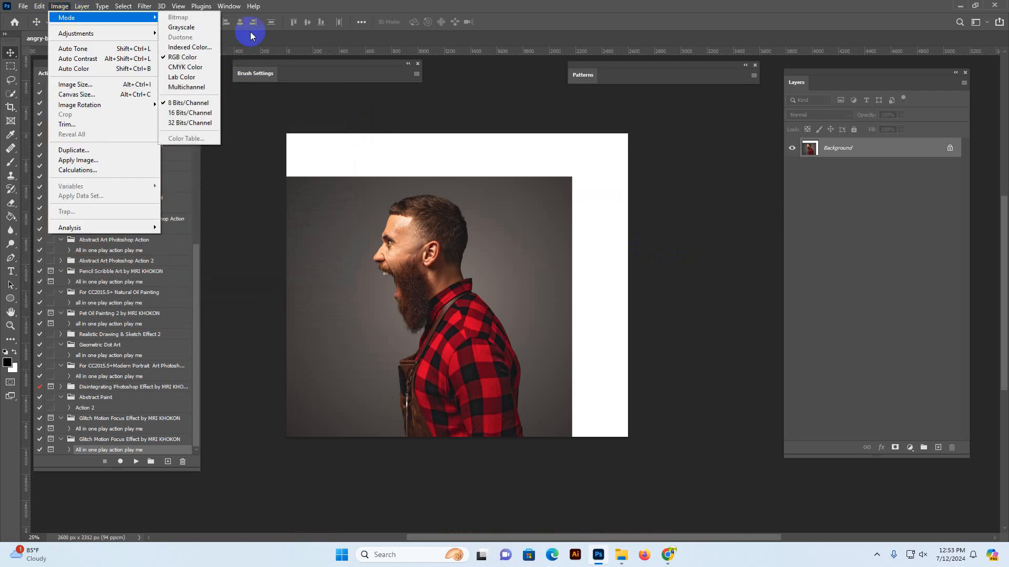
left_click(190, 58)
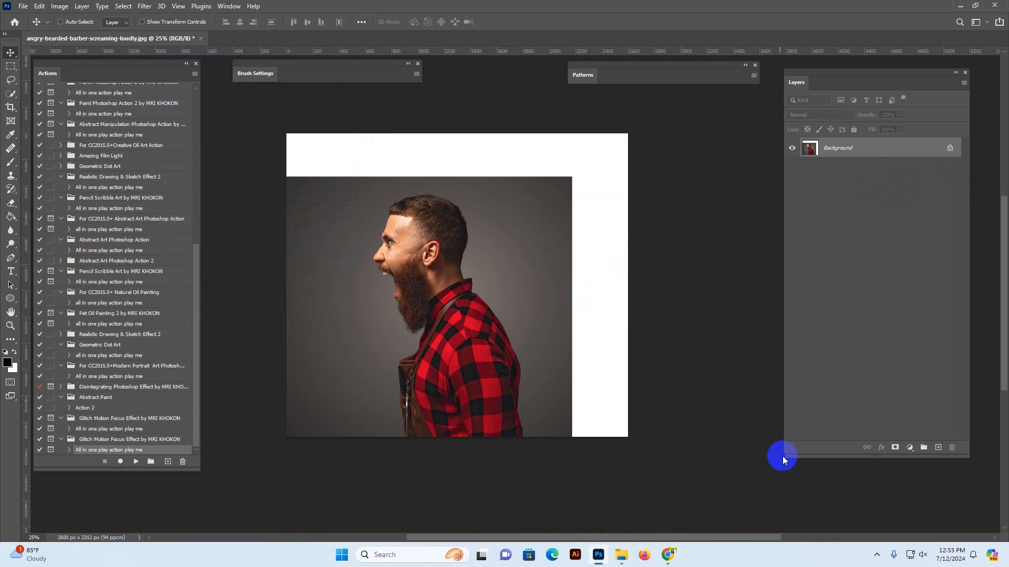
Narrow the Layers panel, convert the Background into a regular layer named Layer 0, and flatten the image back to a Background
left_click_drag(780, 458, 818, 453)
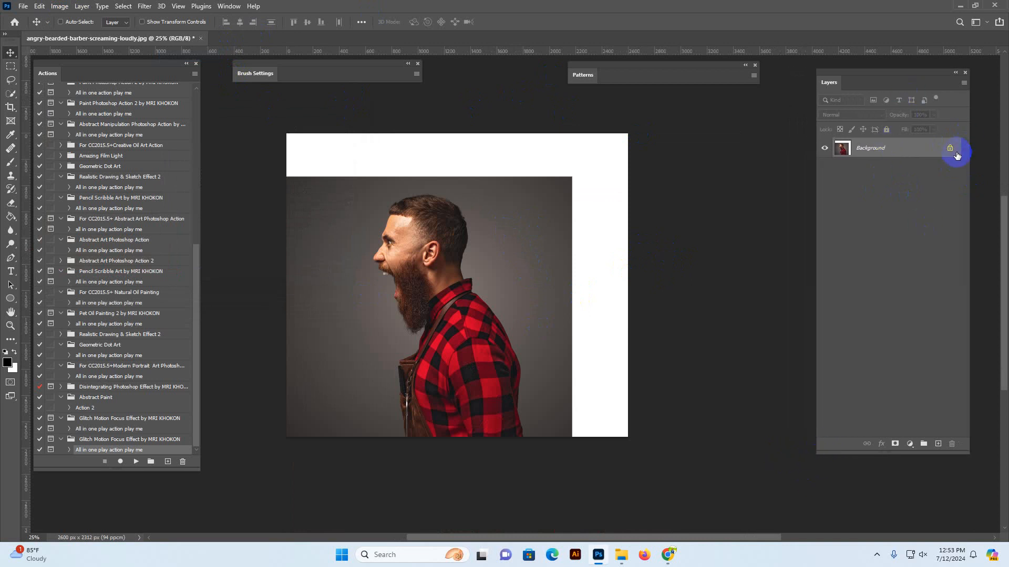
double_click(899, 156)
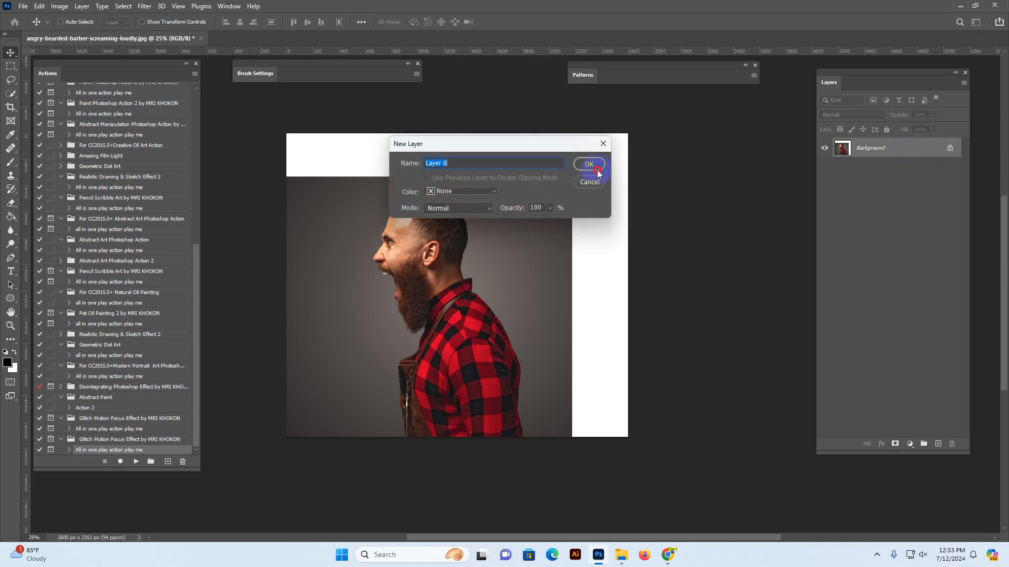
left_click(598, 170)
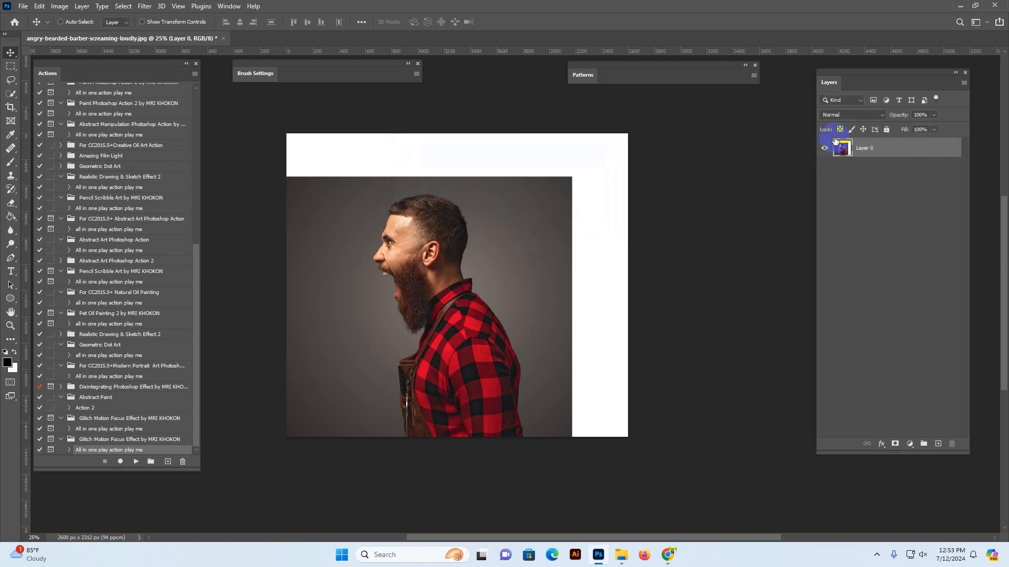
right_click(882, 151)
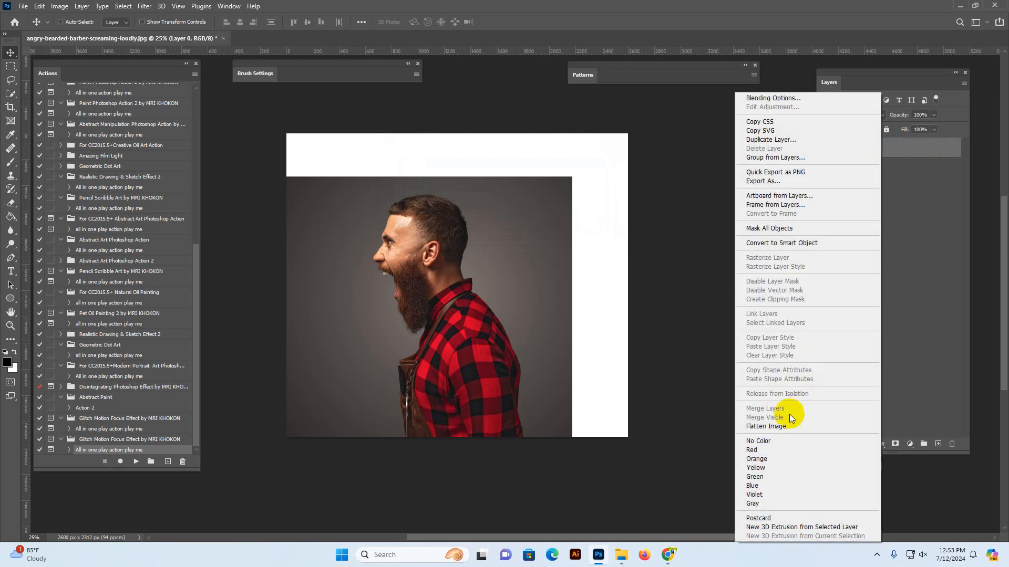
left_click(788, 425)
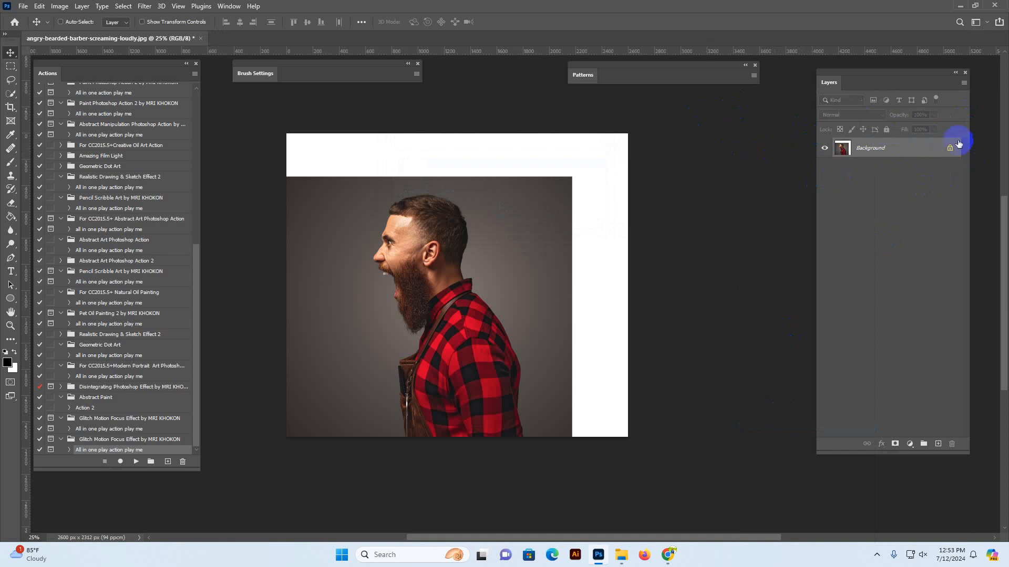
Select the bearded man automatically with the Quick Selection tool's Select Subject command
left_click(11, 93)
left_click(49, 104)
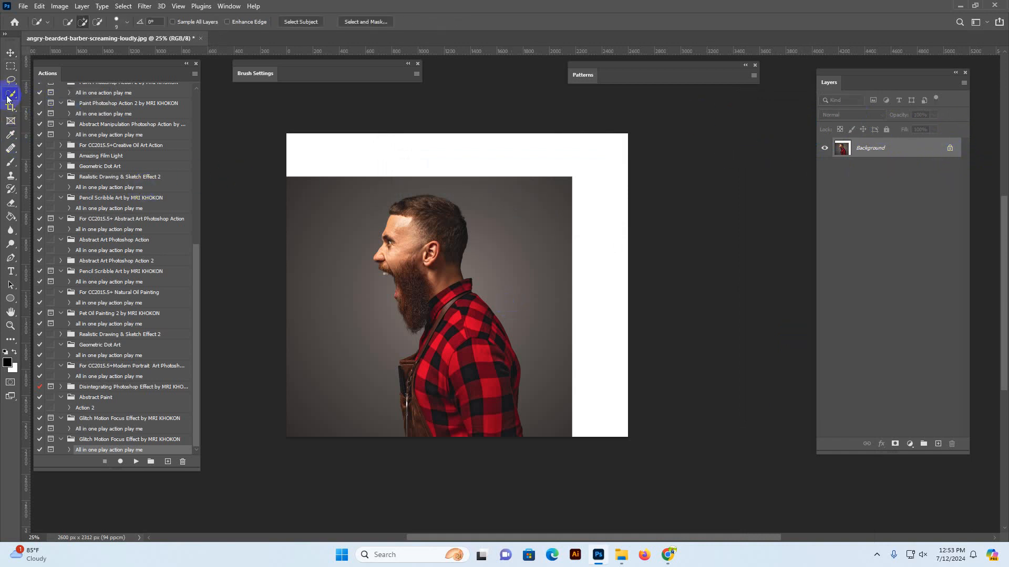
left_click_drag(14, 97, 50, 104)
left_click(54, 104)
left_click(307, 25)
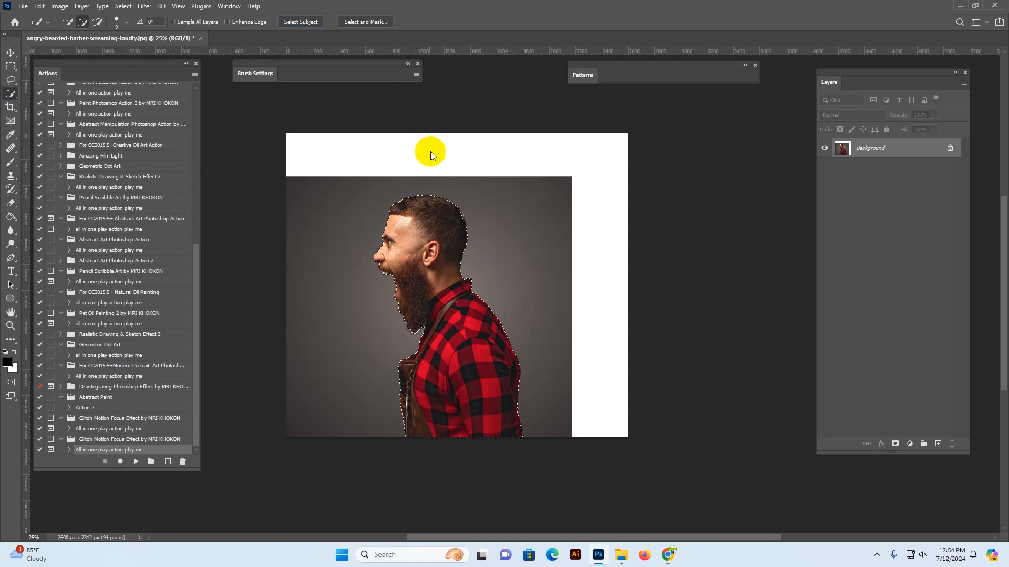
Check the selection outline around the man up close and add a new layer named brush above the Background
key("ctrl+plus")
key("ctrl+plus")
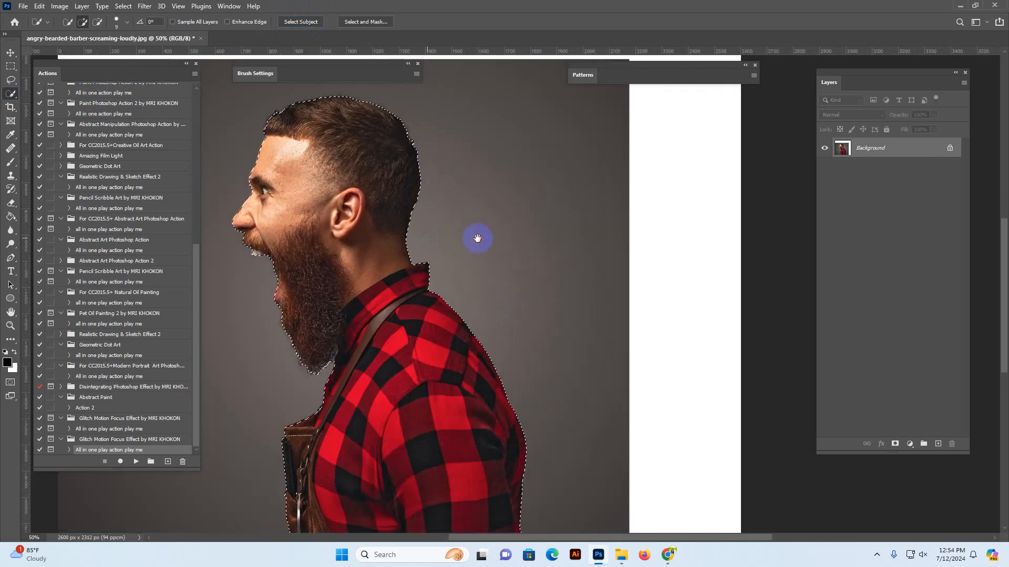
scroll(477, 237, "left", 2)
key("v")
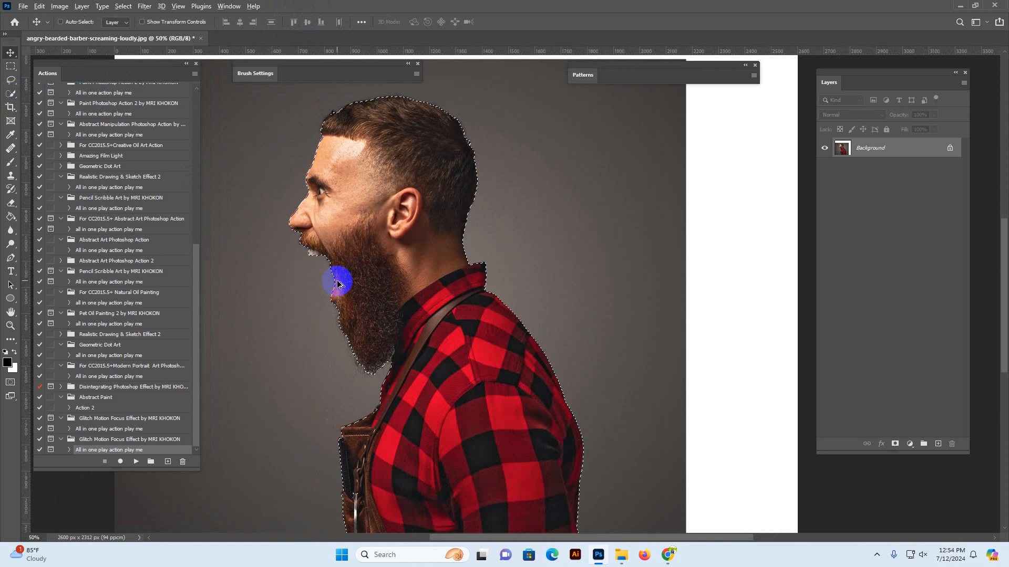
left_click(10, 94)
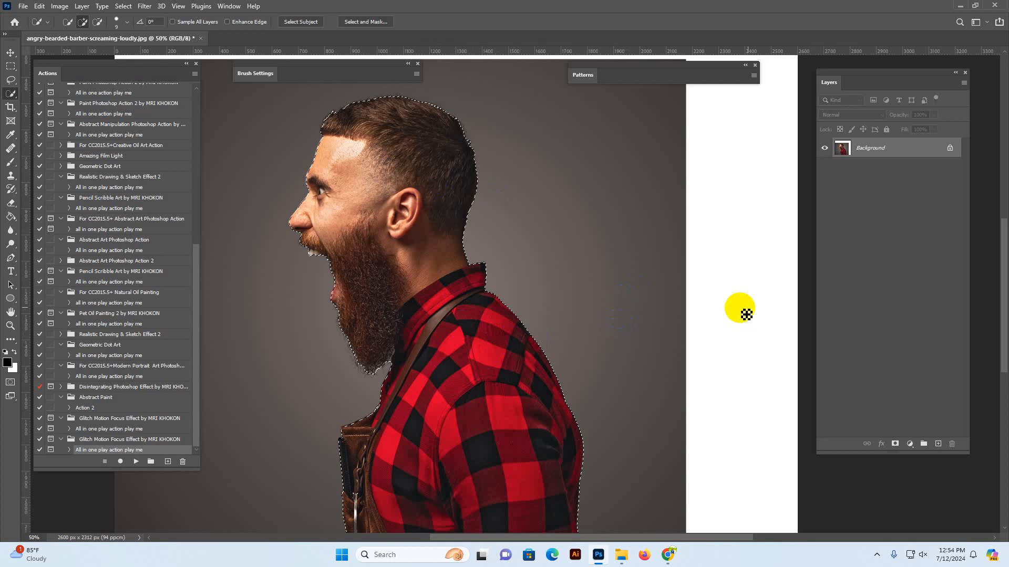
left_click(937, 444)
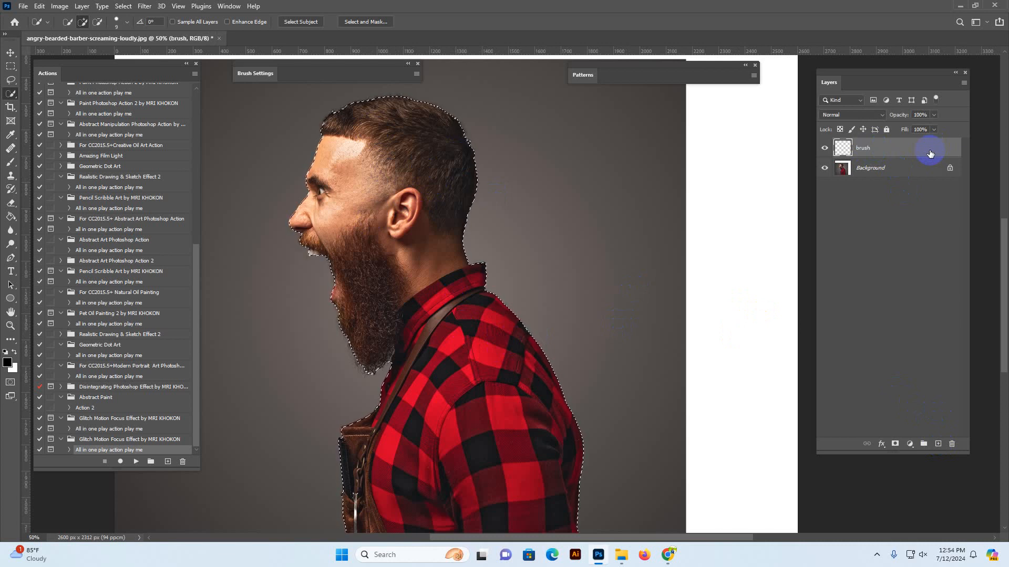
Set up the Brush tool with the soft round General Brushes preset at 500 px and 0% hardness
left_click(11, 52)
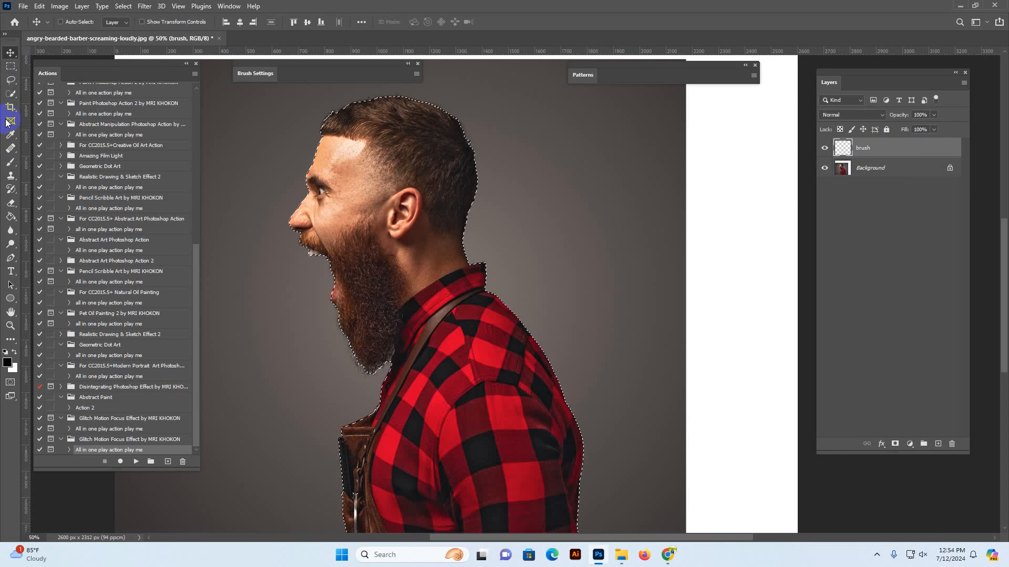
left_click_drag(11, 166, 56, 167)
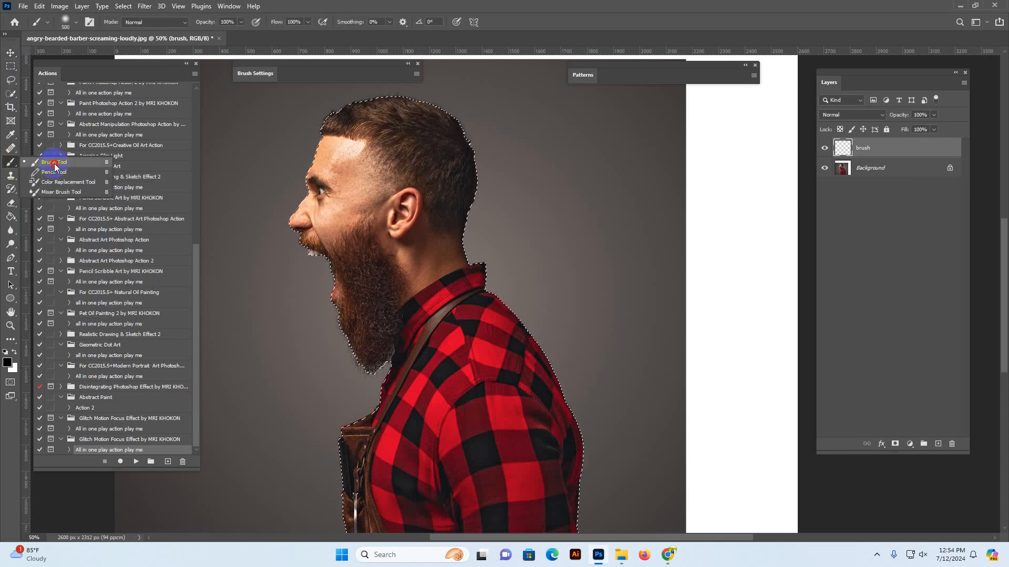
mouse_move(34, 162)
left_mouse_down()
mouse_move(7, 163)
mouse_move(58, 162)
left_mouse_up()
left_click(65, 22)
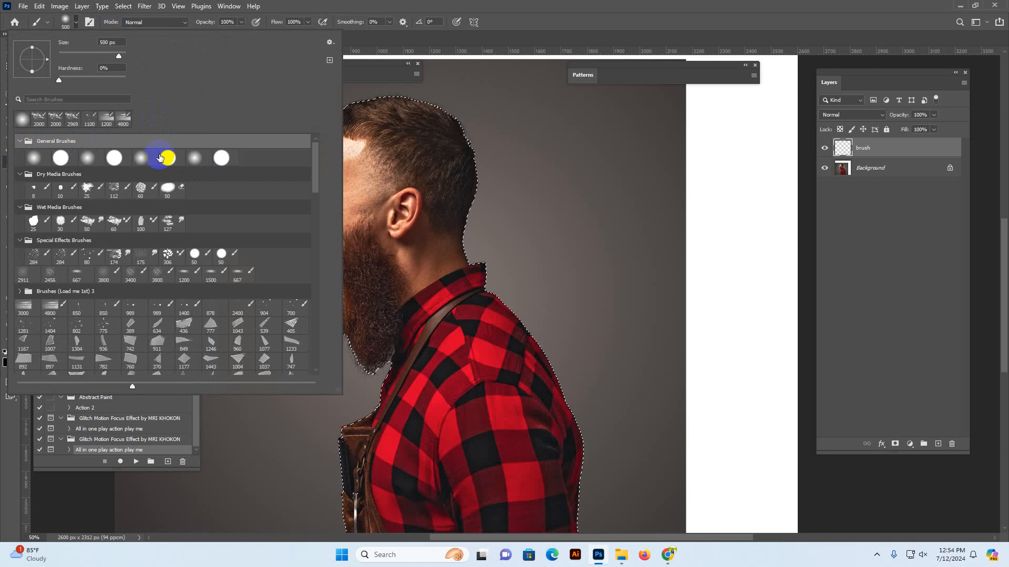
left_click(195, 158)
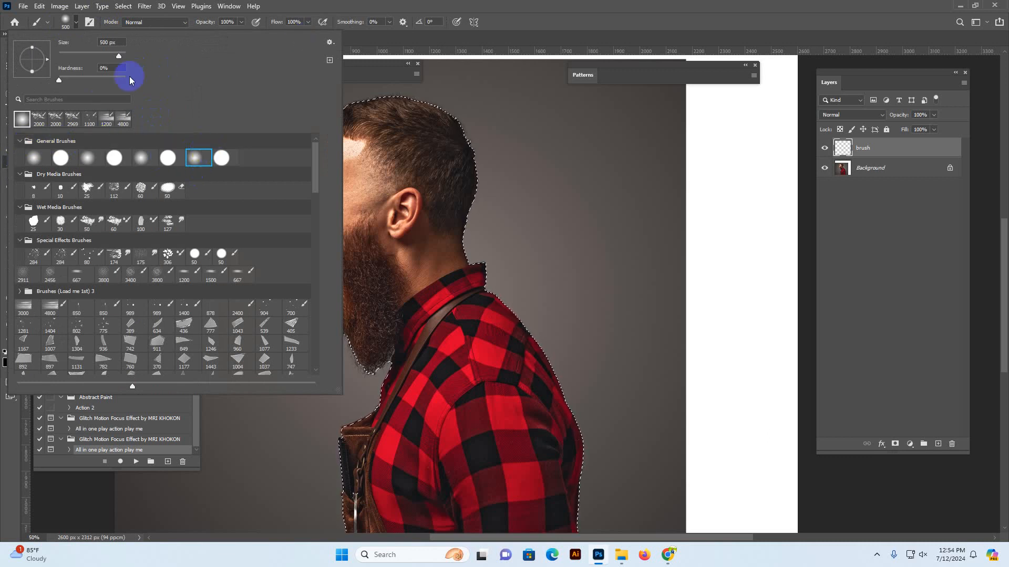
left_click(547, 16)
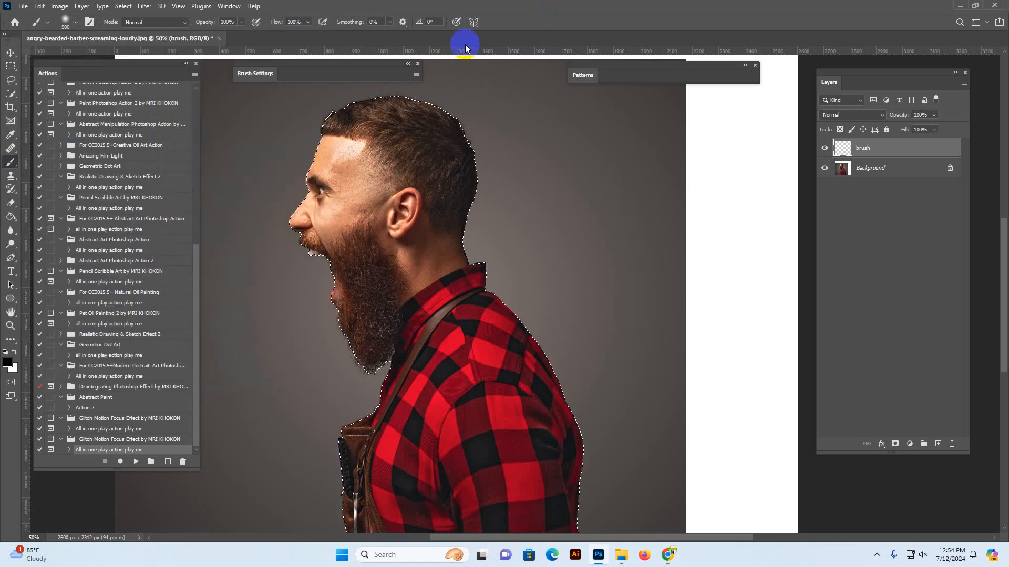
right_click(13, 164)
left_click(40, 160)
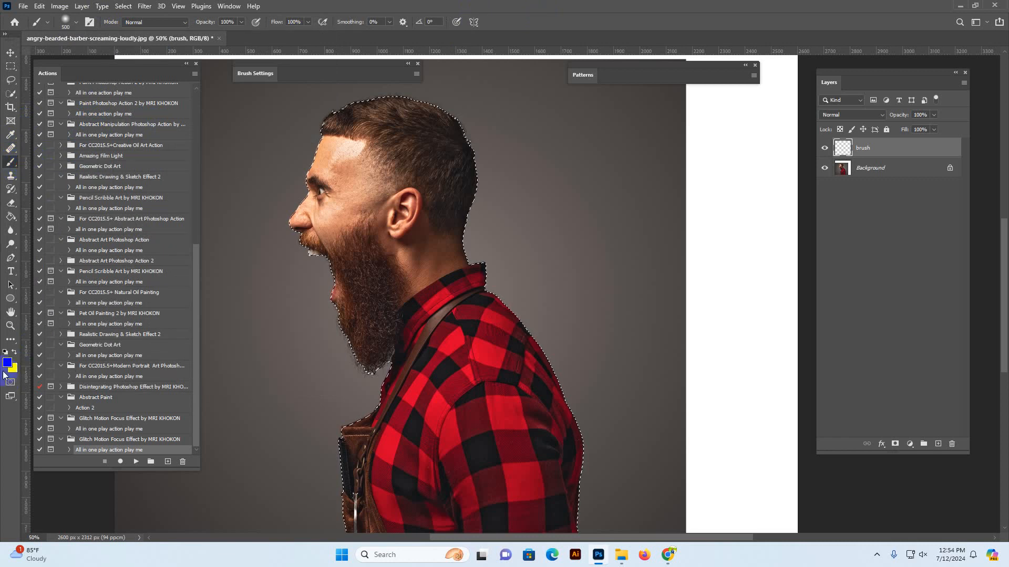
Set the foreground color to bright magenta, hex e923f5
left_click(7, 363)
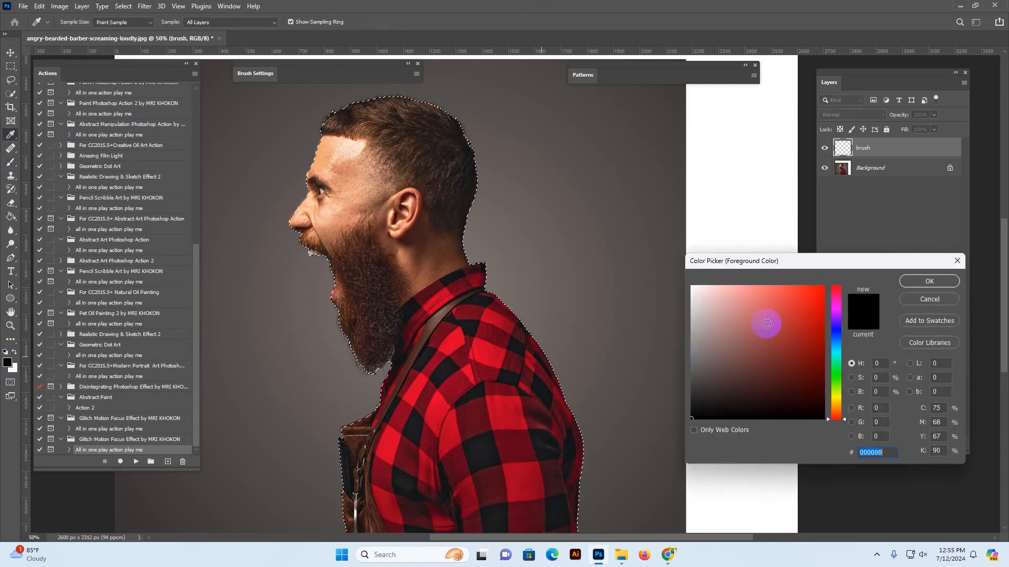
left_click(805, 290)
left_click(837, 312)
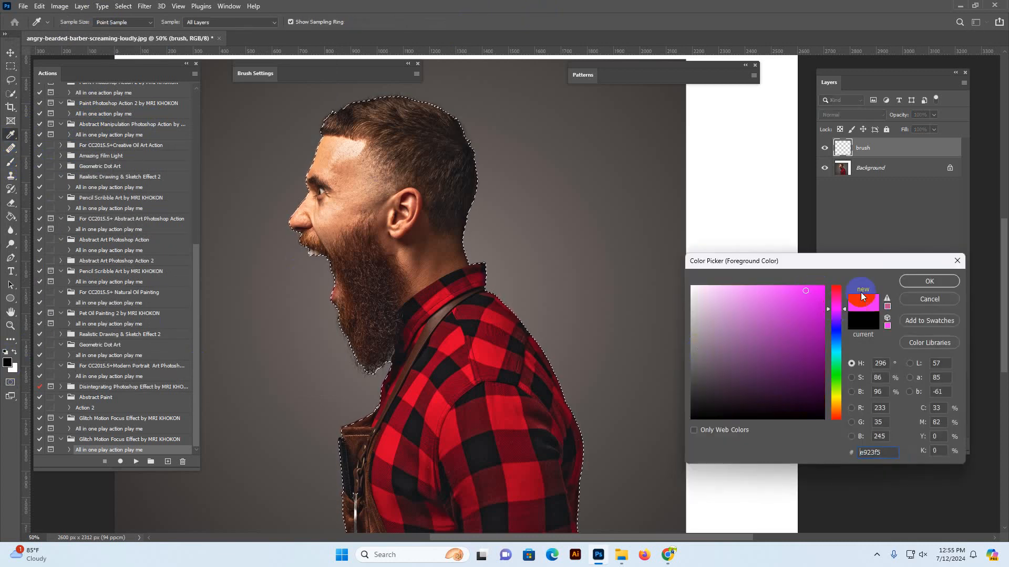
left_click(928, 281)
Paint the selected man's head, beard, shoulders and upper torso magenta on the brush layer, reducing the brush size to 300 px for the body
left_click(328, 150)
mouse_move(363, 228)
left_mouse_down()
mouse_move(368, 173)
mouse_move(384, 152)
mouse_move(375, 133)
mouse_move(346, 149)
mouse_move(436, 140)
mouse_move(372, 317)
mouse_move(437, 258)
mouse_move(381, 318)
mouse_move(415, 301)
left_mouse_up()
key("bracketleft")
key("bracketleft")
mouse_move(492, 287)
left_mouse_down()
mouse_move(403, 412)
mouse_move(431, 353)
left_mouse_up()
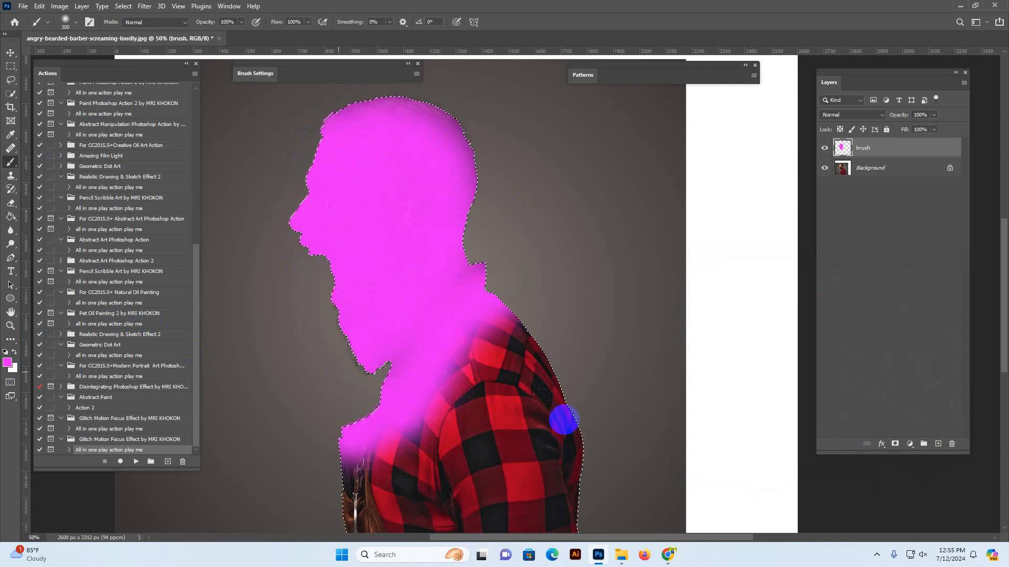
scroll(590, 303, "down", 2)
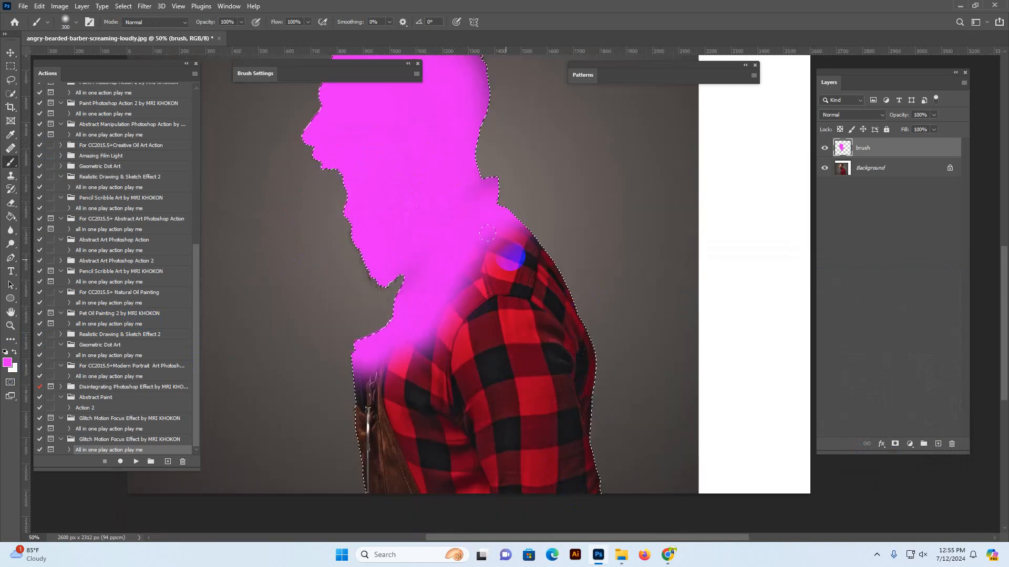
mouse_move(504, 203)
left_mouse_down()
mouse_move(525, 252)
mouse_move(554, 282)
mouse_move(534, 266)
mouse_move(387, 353)
mouse_move(365, 349)
mouse_move(502, 314)
mouse_move(604, 329)
left_mouse_up()
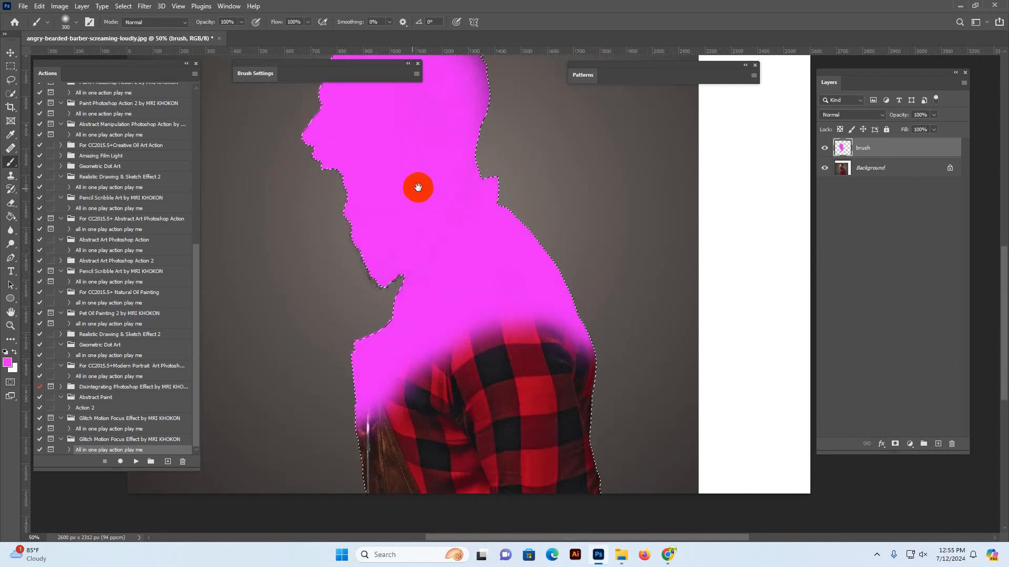
scroll(416, 185, "up", 3)
mouse_move(491, 248)
left_mouse_down()
mouse_move(517, 204)
mouse_move(340, 197)
mouse_move(356, 288)
mouse_move(470, 409)
mouse_move(446, 159)
left_mouse_up()
mouse_move(303, 174)
left_mouse_down()
mouse_move(417, 273)
mouse_move(468, 219)
mouse_move(420, 140)
mouse_move(363, 183)
mouse_move(436, 160)
left_mouse_up()
Deselect the outline around the man and switch to the Move tool
left_click(123, 6)
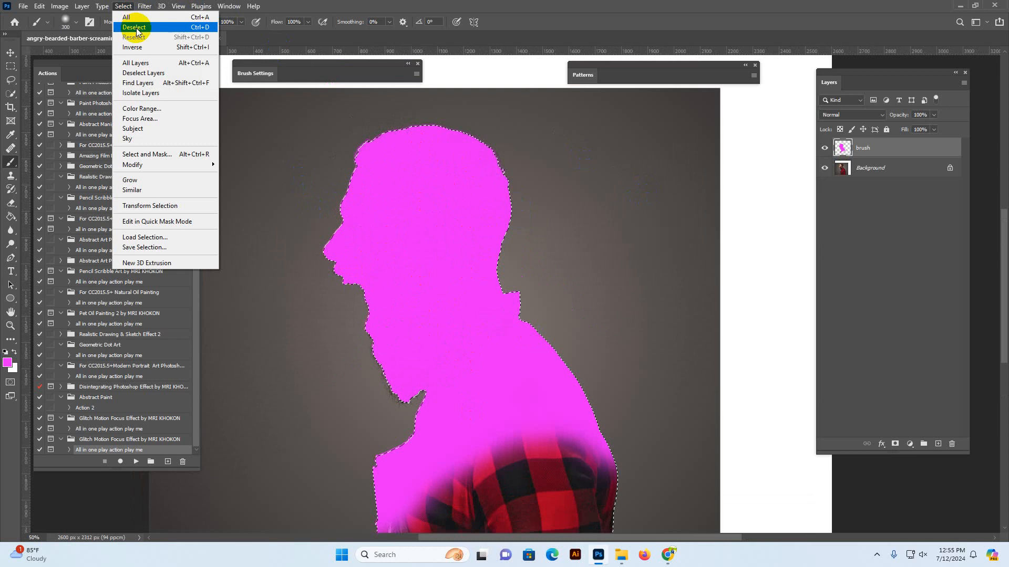
left_click(137, 28)
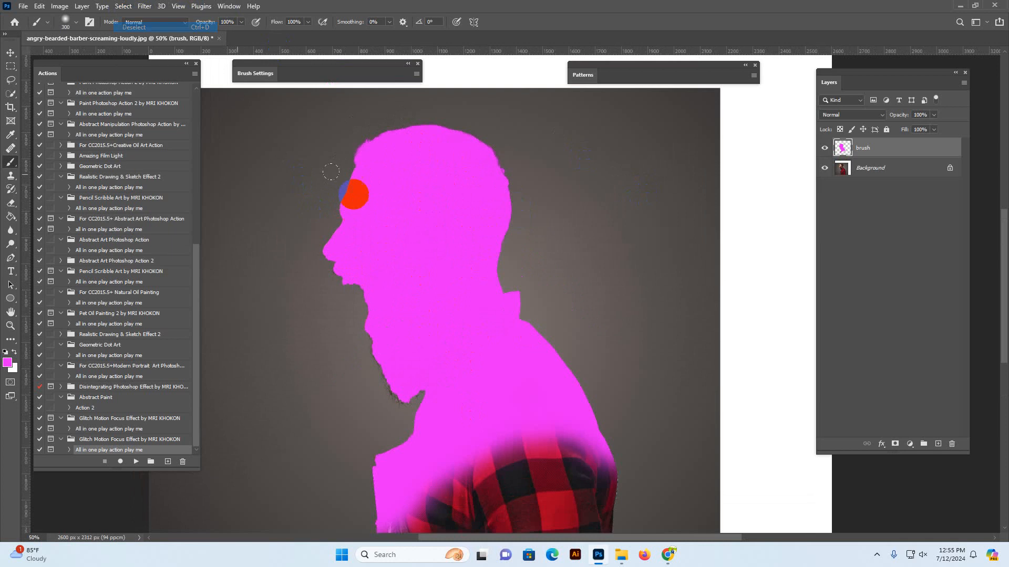
left_click(9, 53)
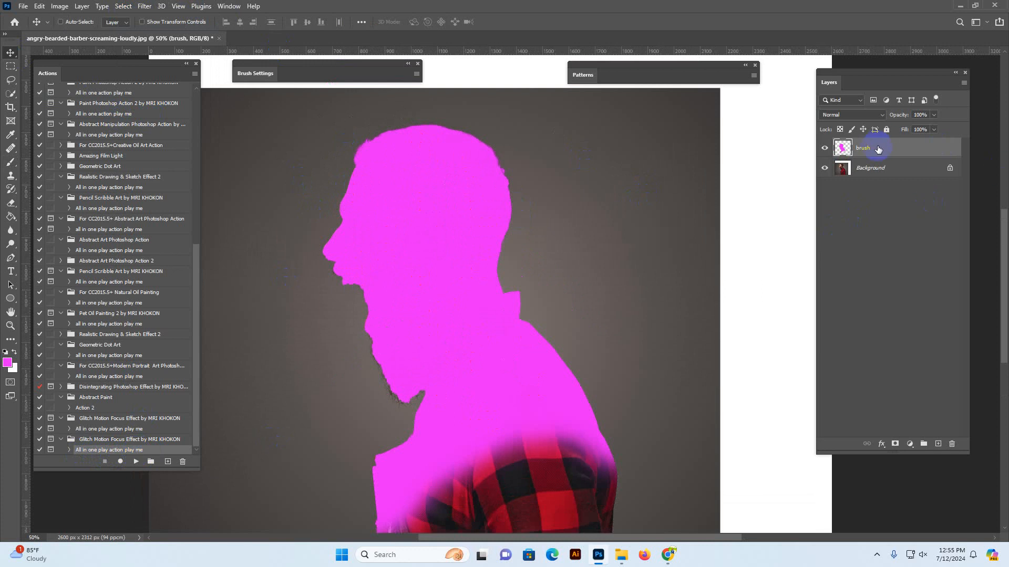
Play the Glitch Motion Focus Effect action through to its closing message, dismiss it and enlarge the Layers panel
left_click(140, 463)
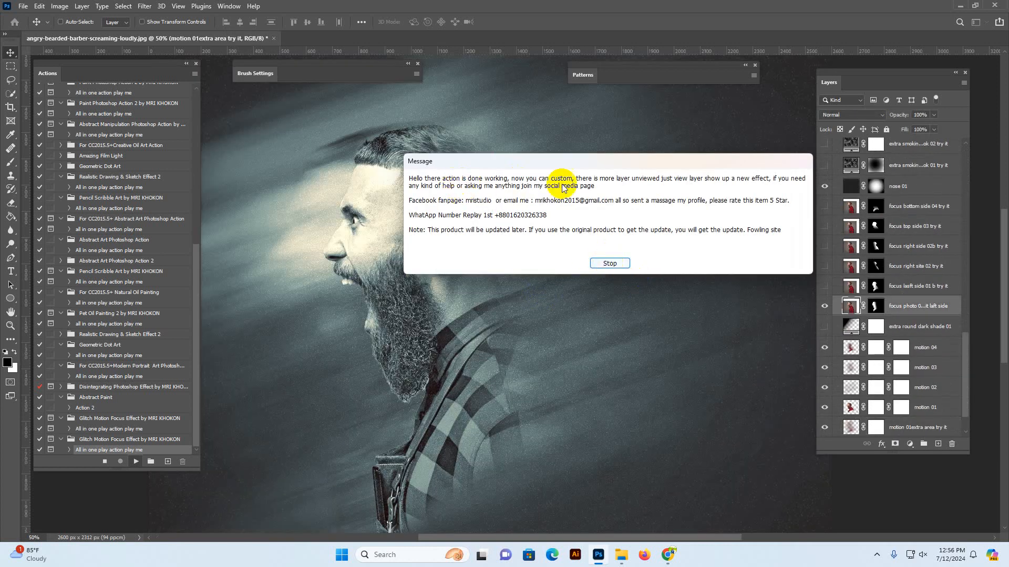
left_click(608, 264)
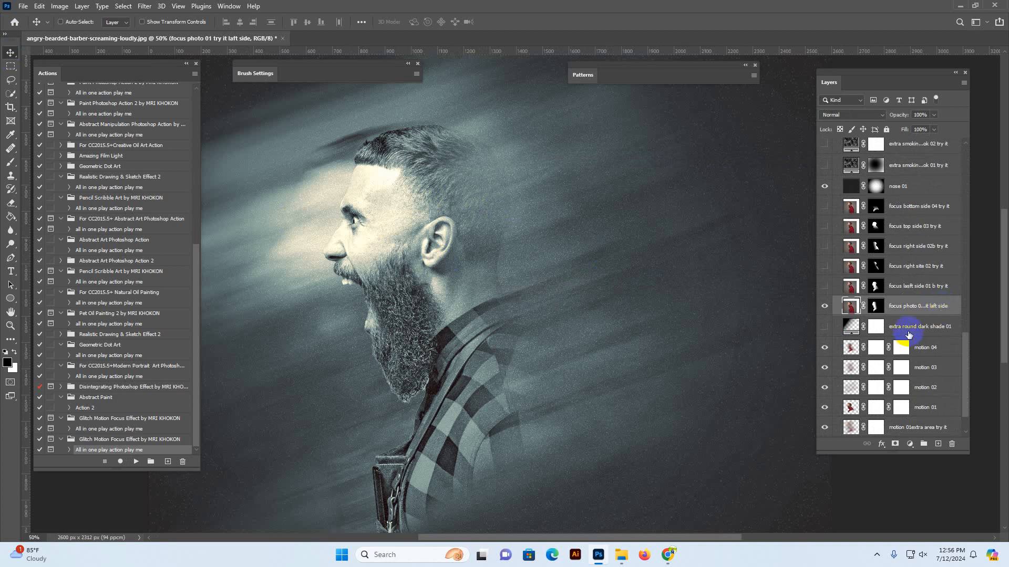
left_click_drag(816, 451, 797, 459)
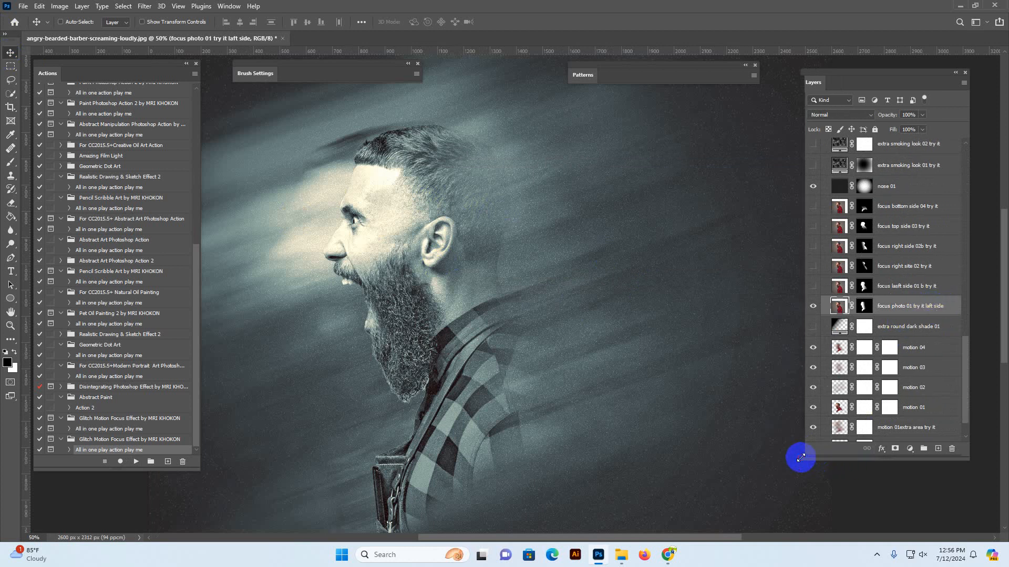
Compare the image with the focus photo 01, motion 01extra area and motion 01 layers each hidden and shown
left_click(809, 307)
left_click(809, 308)
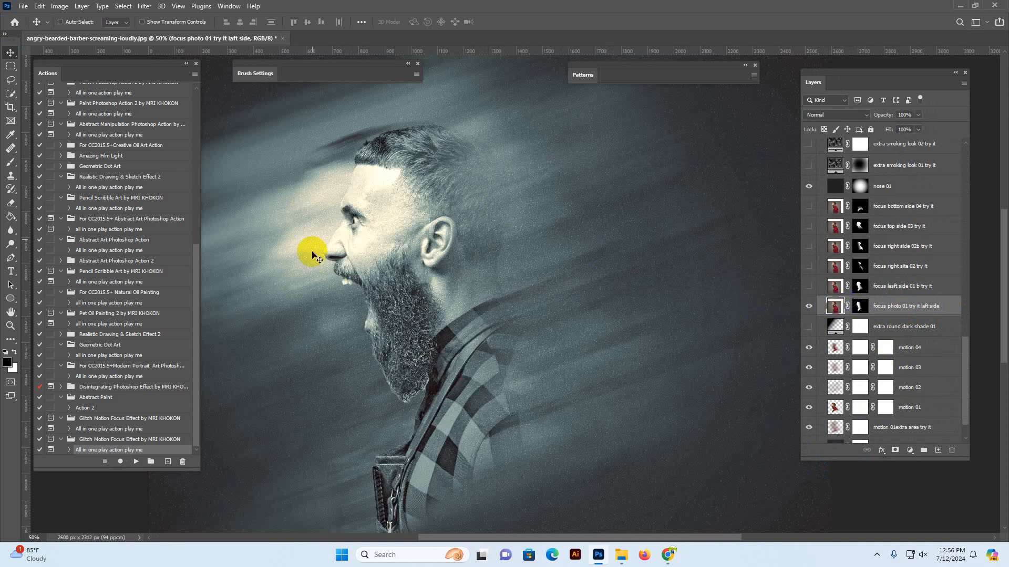
left_click(693, 345)
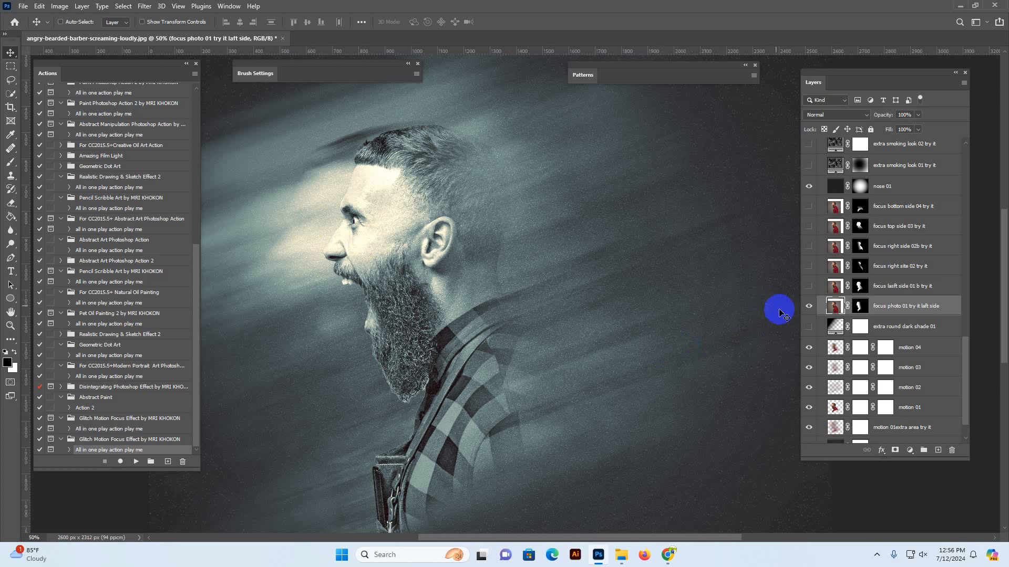
left_click(933, 351)
scroll(934, 354, "down", 2)
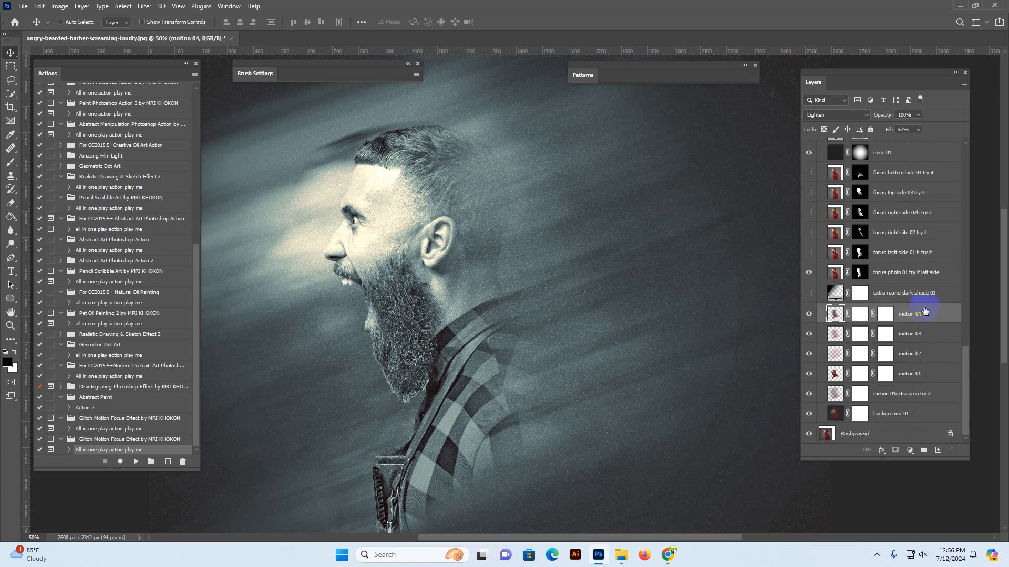
left_click(811, 398)
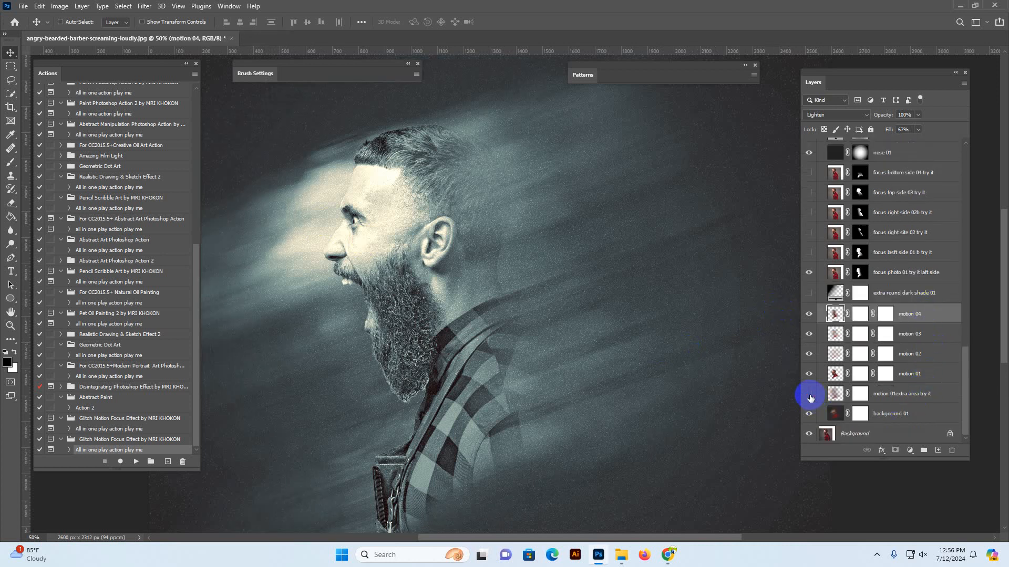
left_click(810, 396)
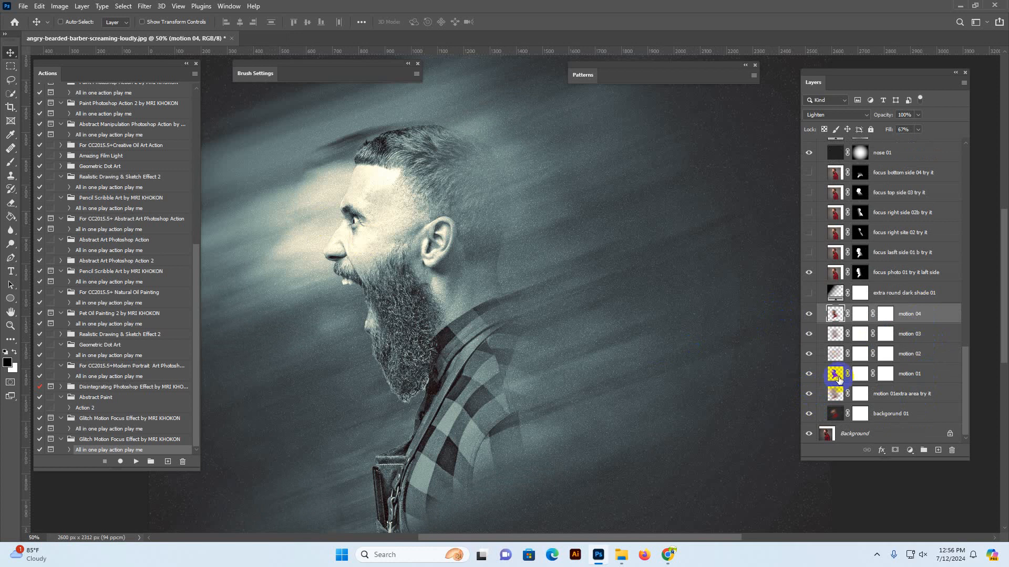
left_click(813, 375)
left_click(809, 374)
left_click(809, 374)
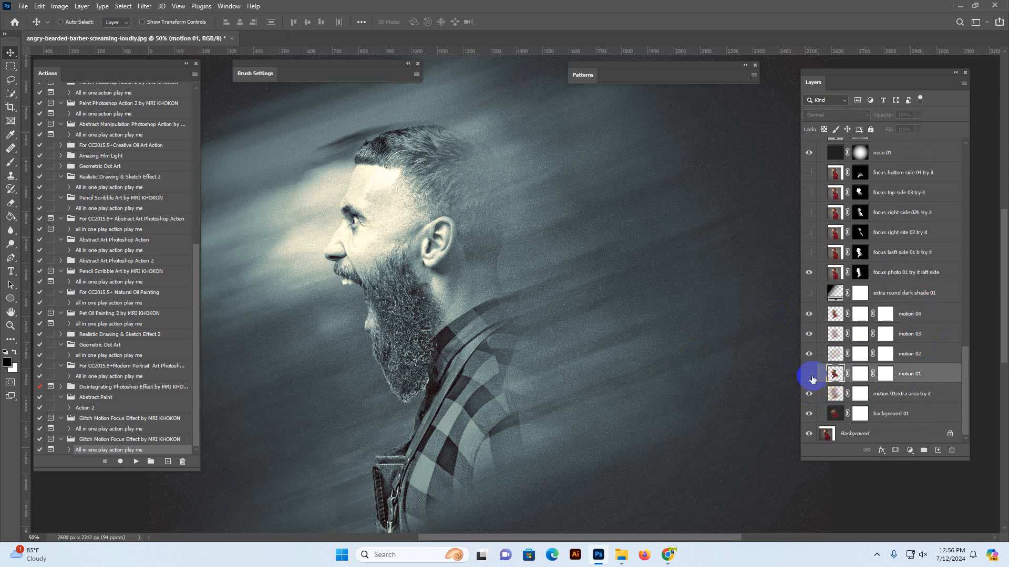
left_click(810, 374)
Duplicate the motion 01 layer twice, keeping the default names motion 01 copy and motion 01 copy 2
right_click(955, 378)
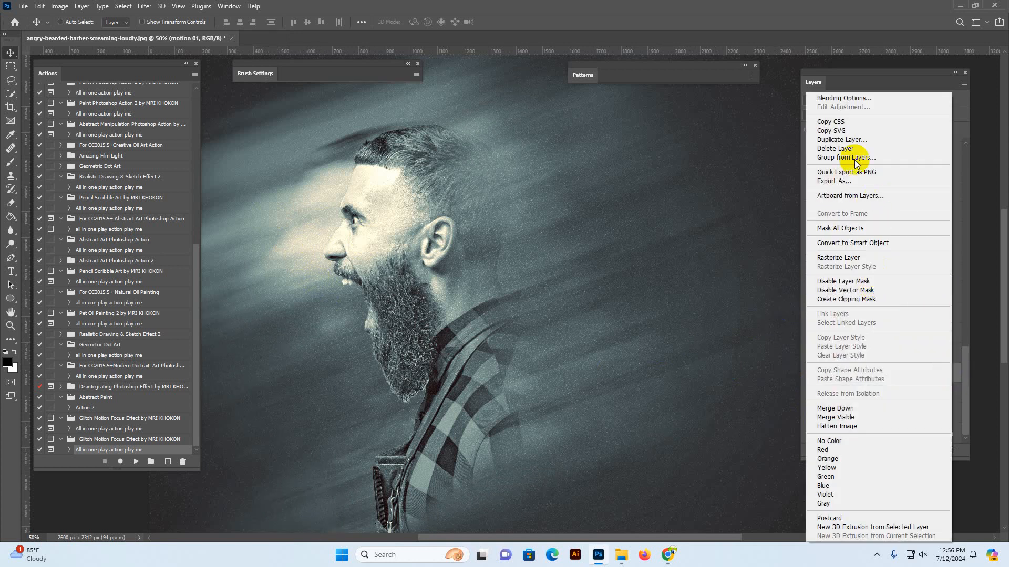
left_click(960, 371)
right_click(965, 364)
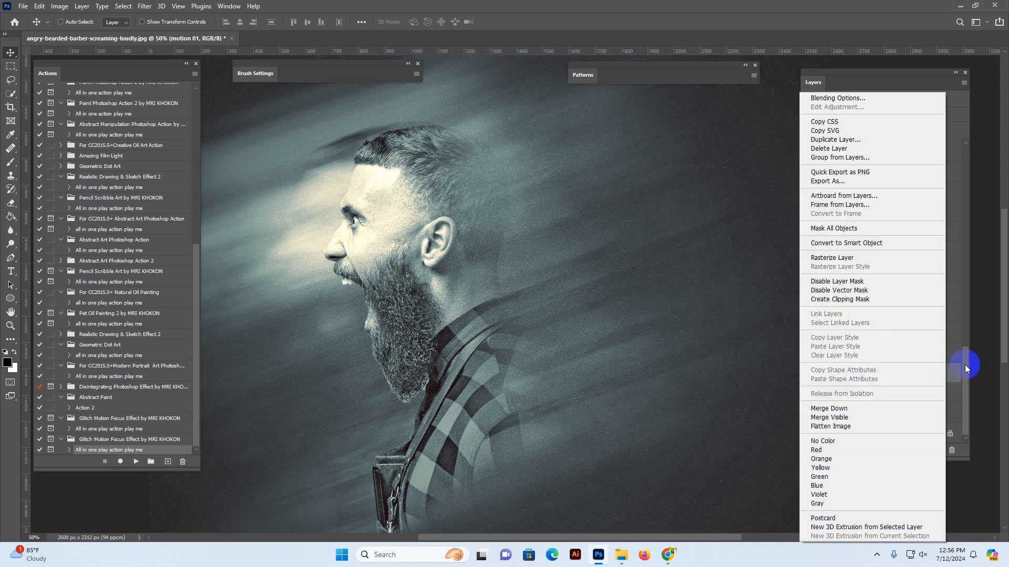
left_click(846, 141)
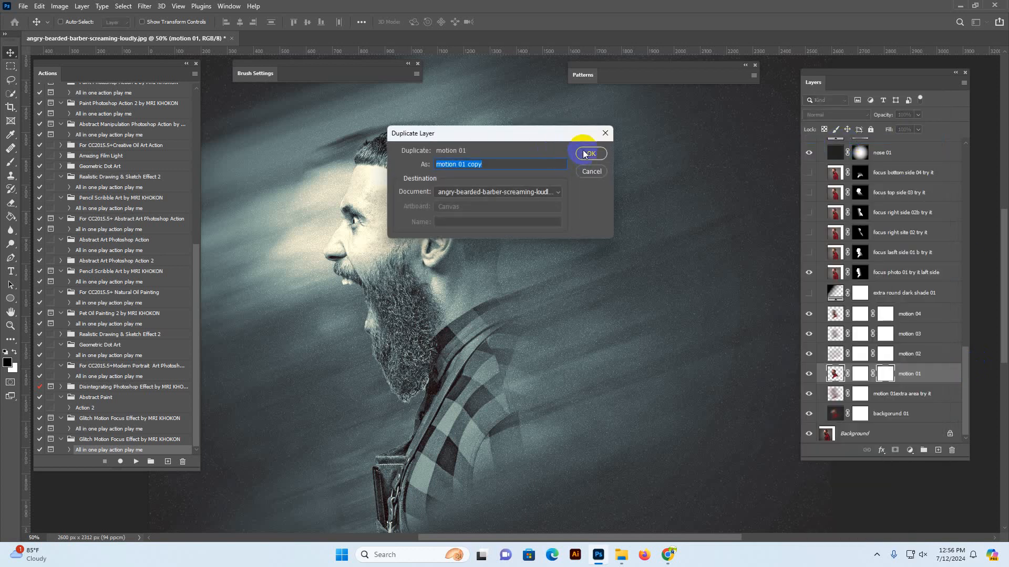
left_click(588, 153)
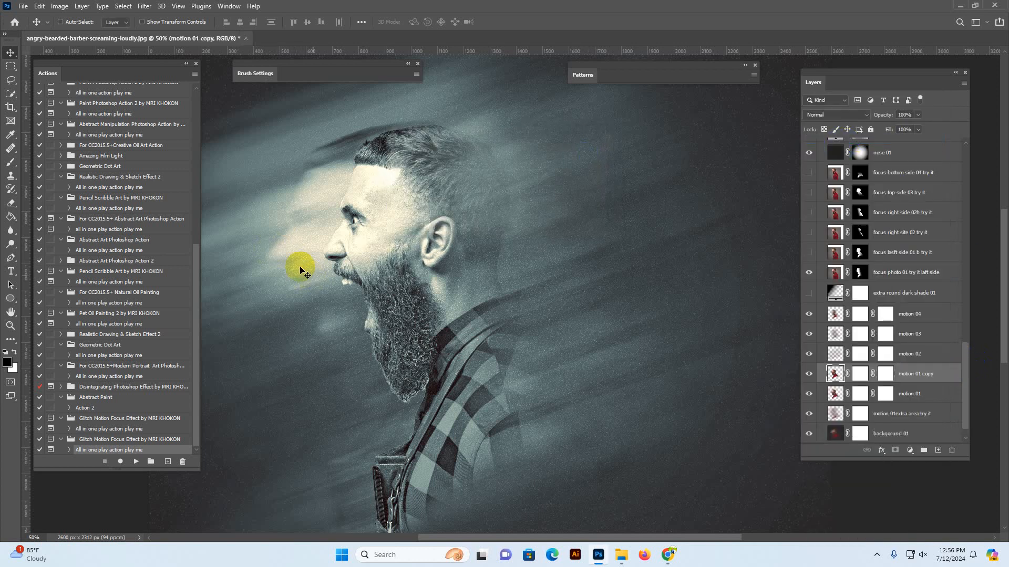
right_click(951, 376)
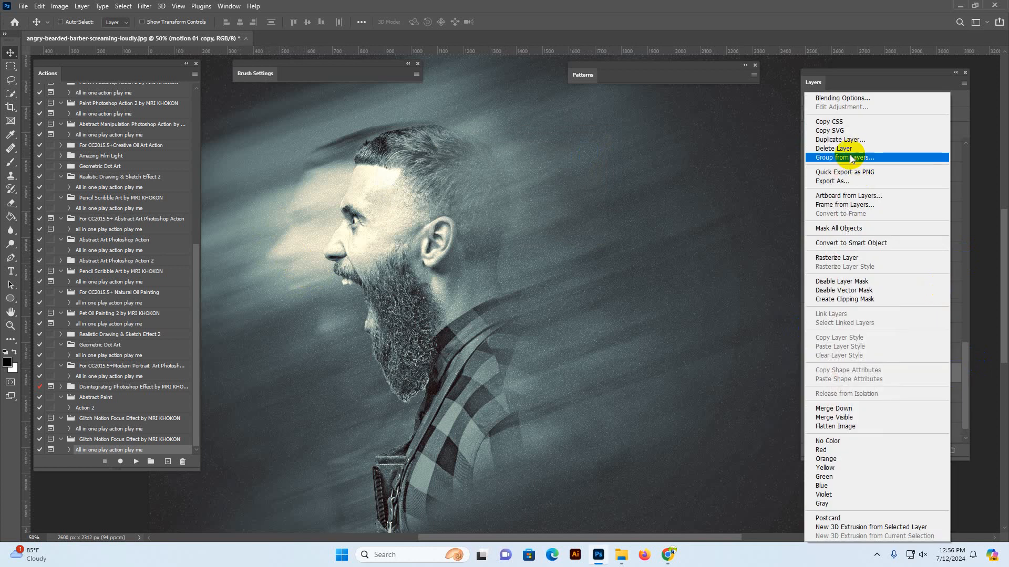
left_click(855, 148)
left_click(591, 153)
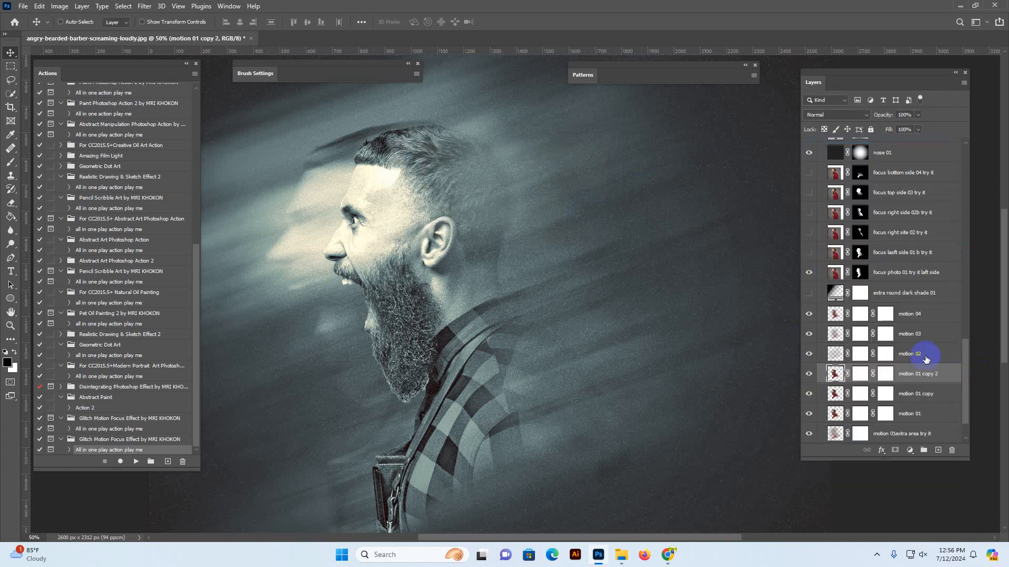
Hide the motion 01 copy 2 and motion 01 copy layers
left_click_drag(834, 353, 872, 365)
left_click(809, 374)
left_click(809, 394)
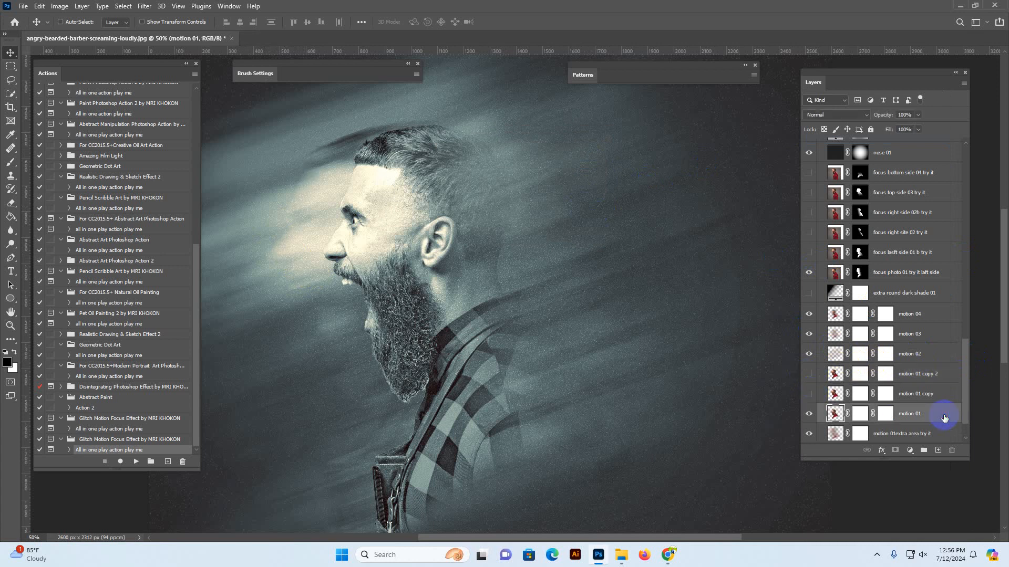
Show the extra round dark shade 01 layer and check its darkening at the image corners with the layer off and on
left_click(814, 300)
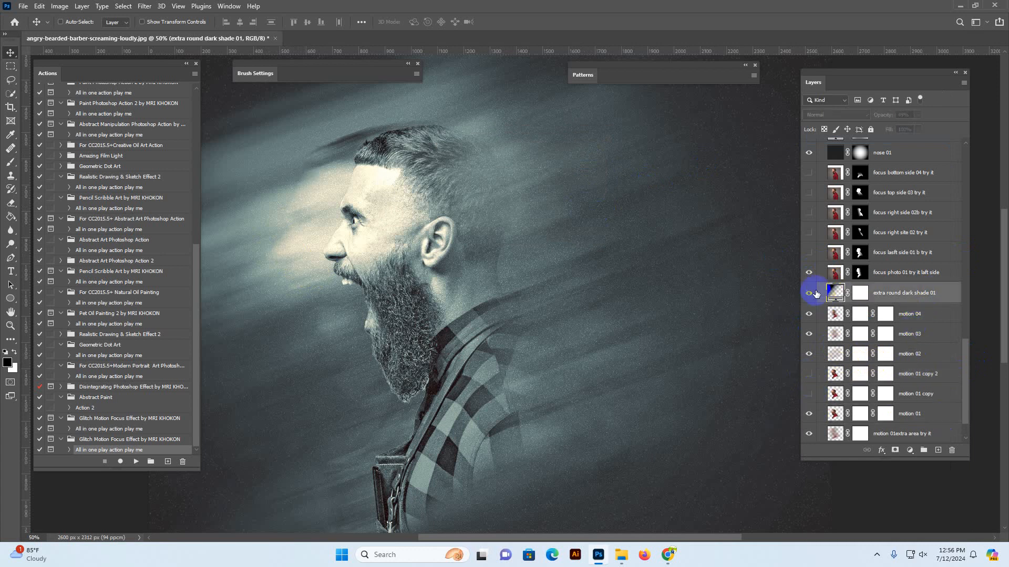
left_click(810, 294)
left_click(810, 295)
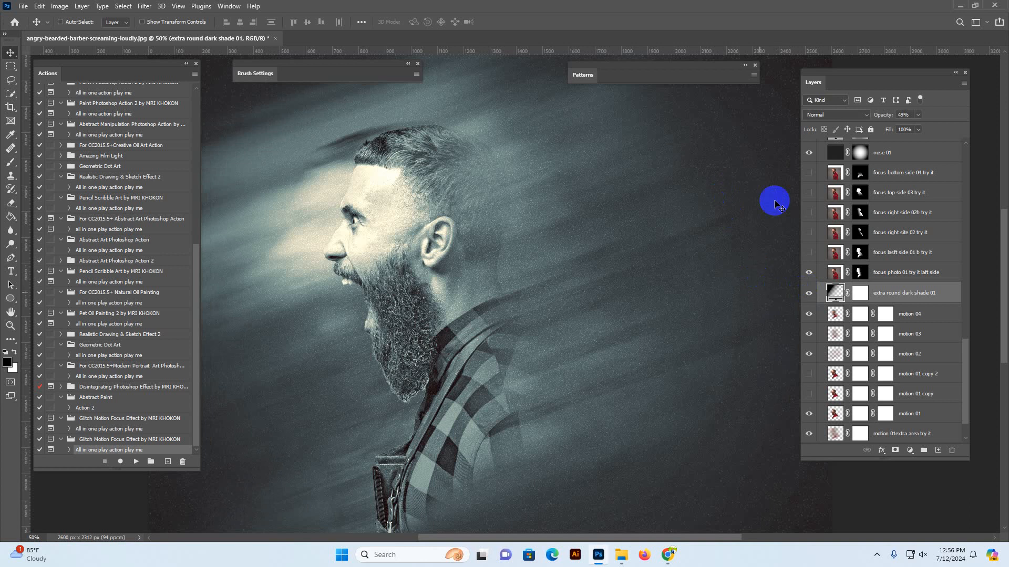
left_click_drag(662, 320, 734, 329)
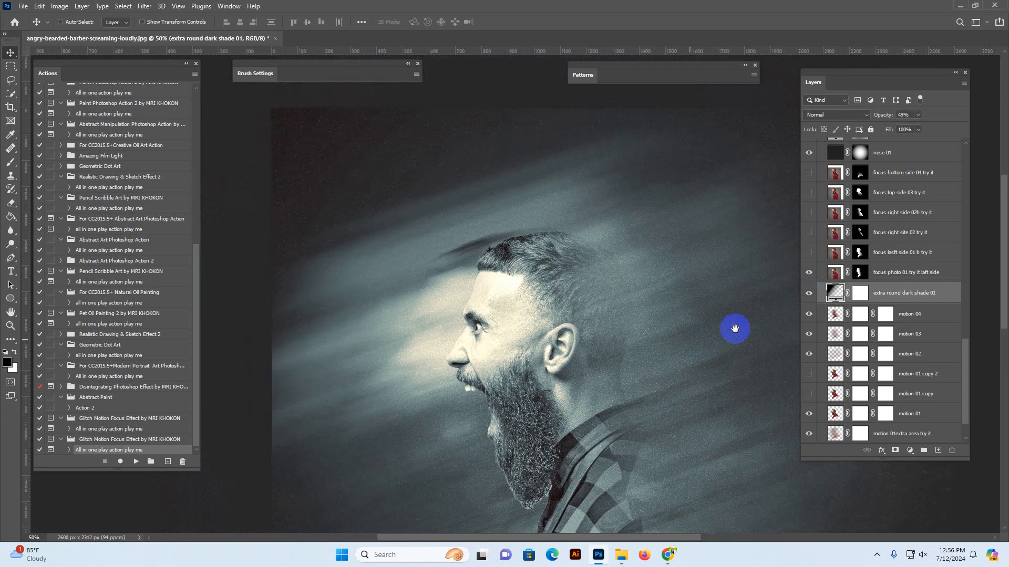
left_click(808, 295)
left_click(809, 295)
left_click_drag(692, 323, 612, 218)
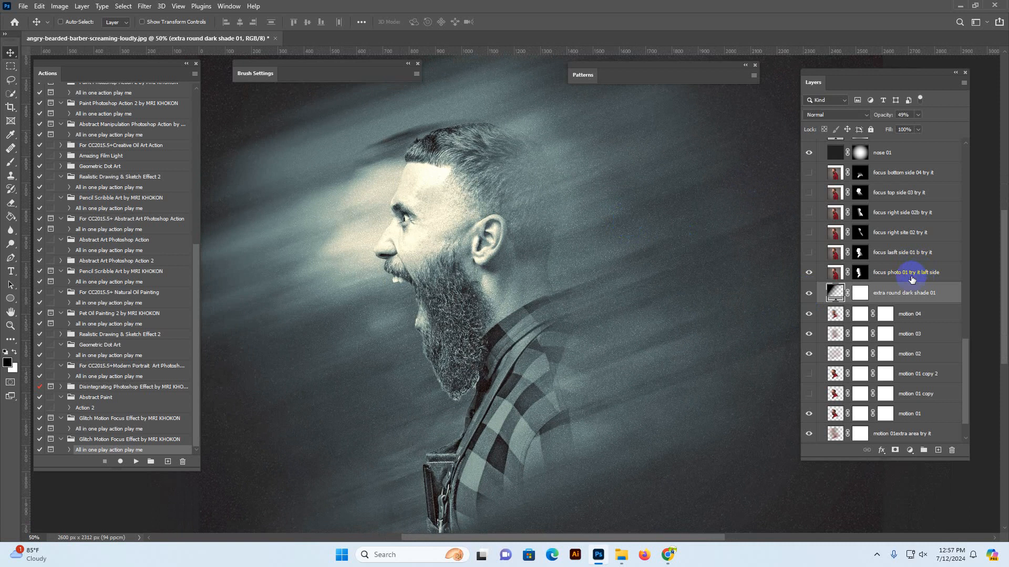
Compare the image with and without the focus photo 01 laft side layer, and preview the laft side 01 b focus layer alone
left_click(911, 278)
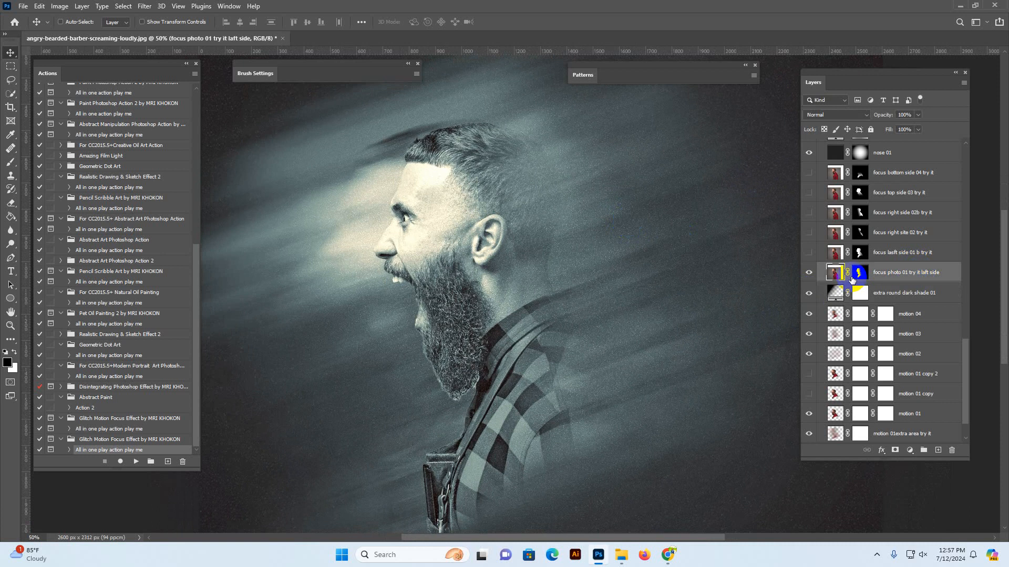
left_click(809, 274)
left_click(809, 273)
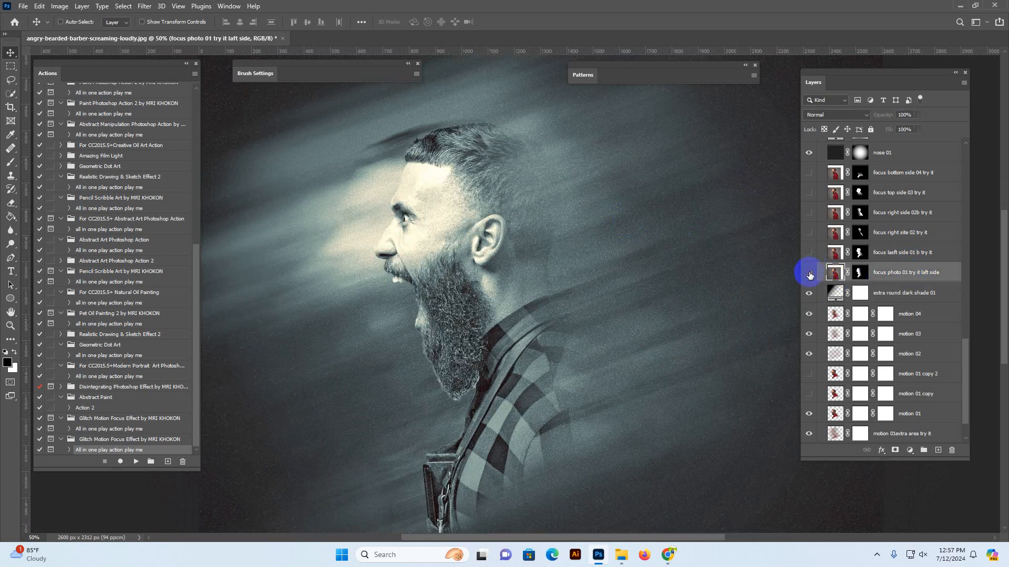
left_click(809, 273)
left_click(815, 254)
left_click(810, 254)
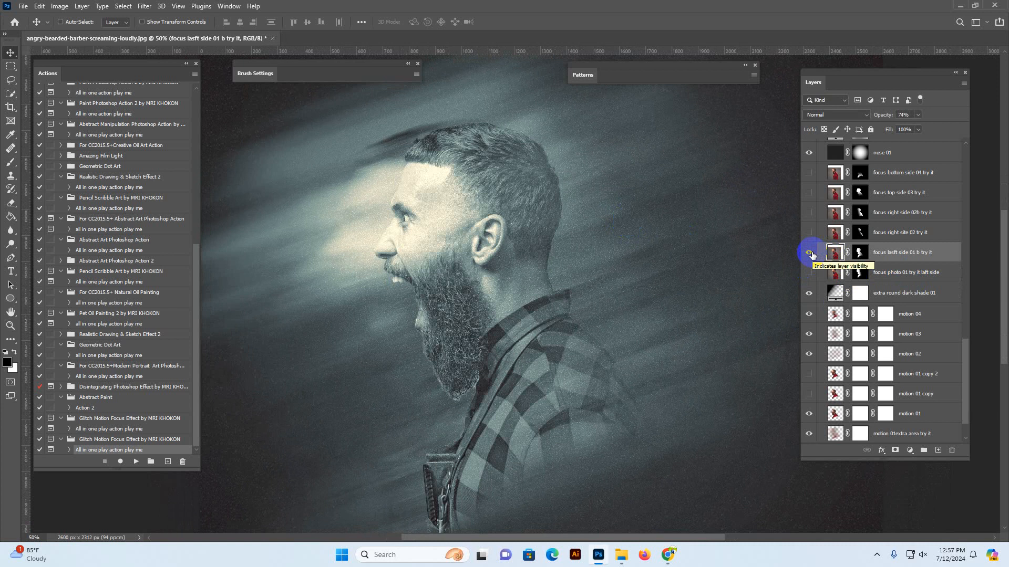
left_click(810, 254)
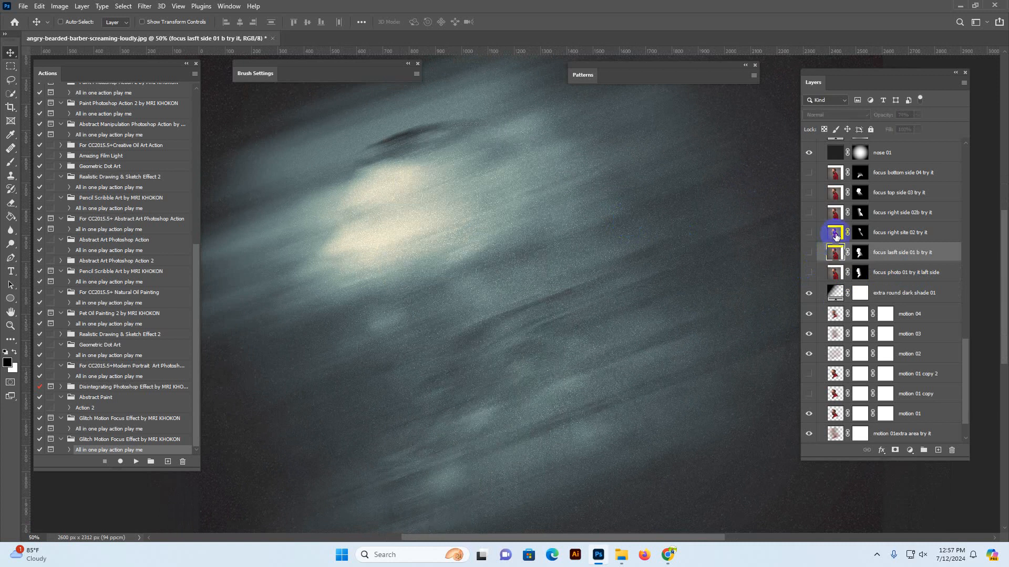
Preview the focus right site 02 and focus right side 02b layers one at a time, hiding each again
left_click(834, 236)
left_click(808, 233)
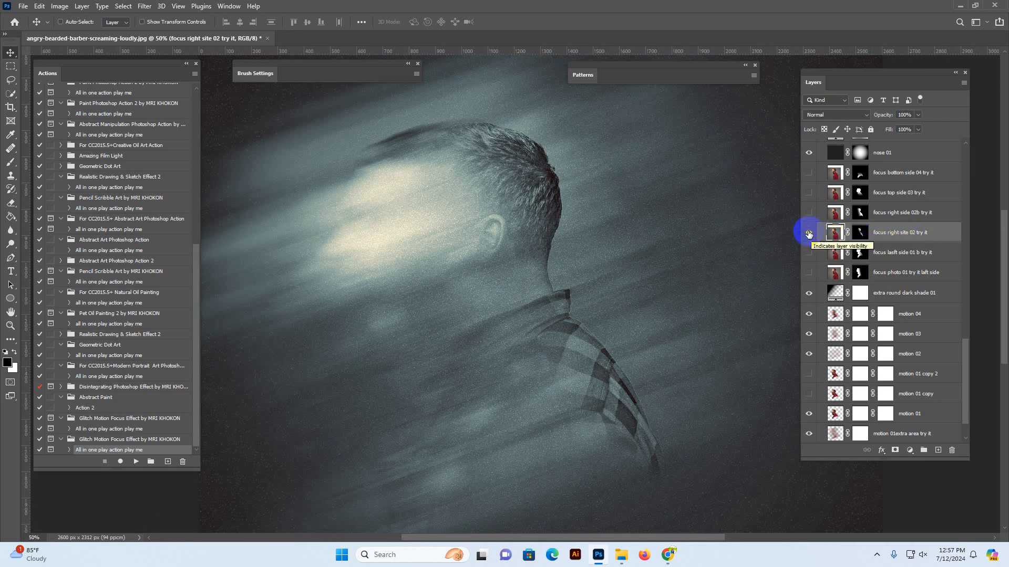
left_click(809, 232)
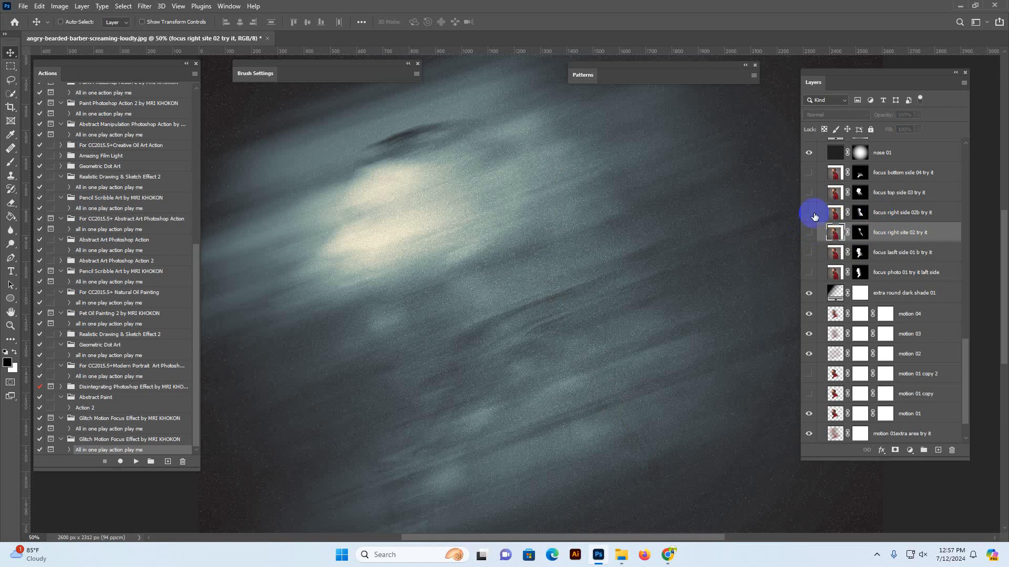
left_click(810, 213)
left_click(809, 213)
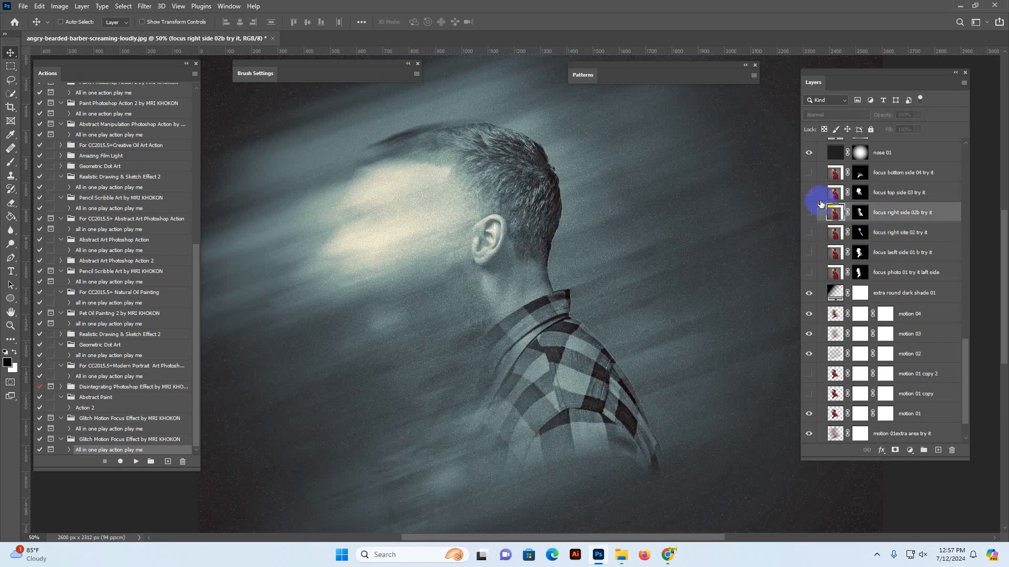
Preview the focus top side 03 and focus bottom side 04 layers one at a time, hiding each again
left_click(817, 198)
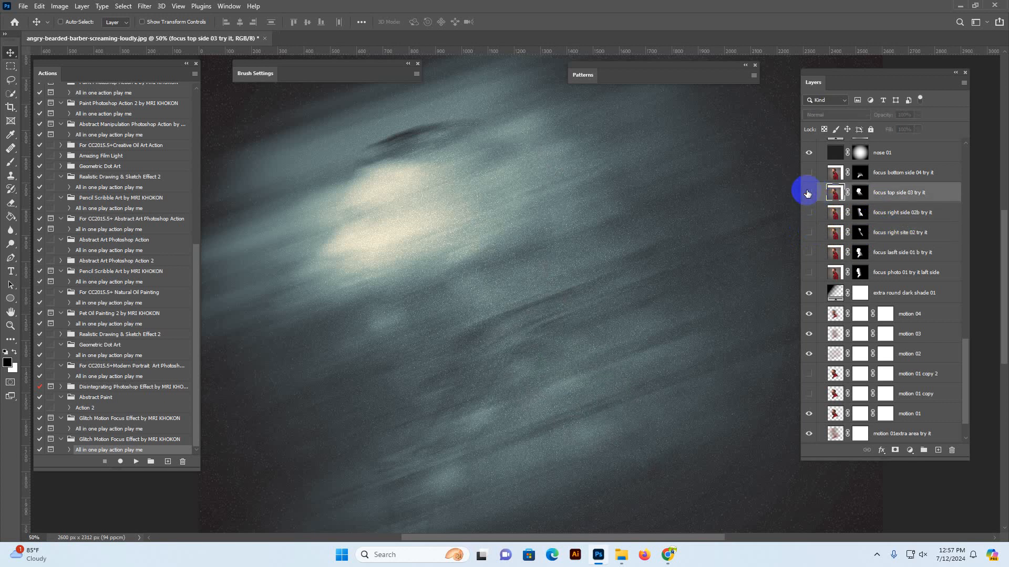
left_click(808, 193)
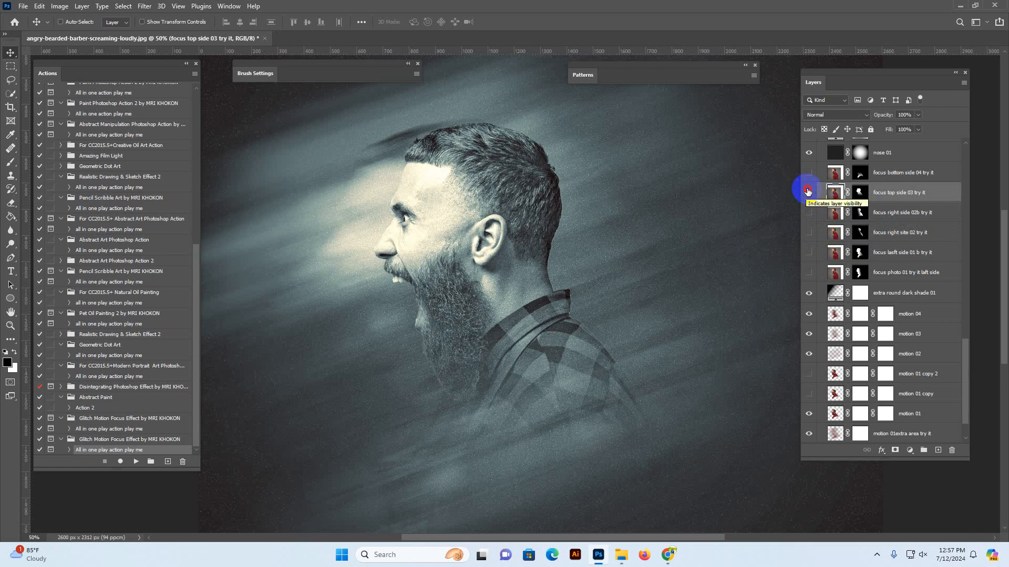
left_click(807, 193)
left_click(816, 174)
left_click(809, 173)
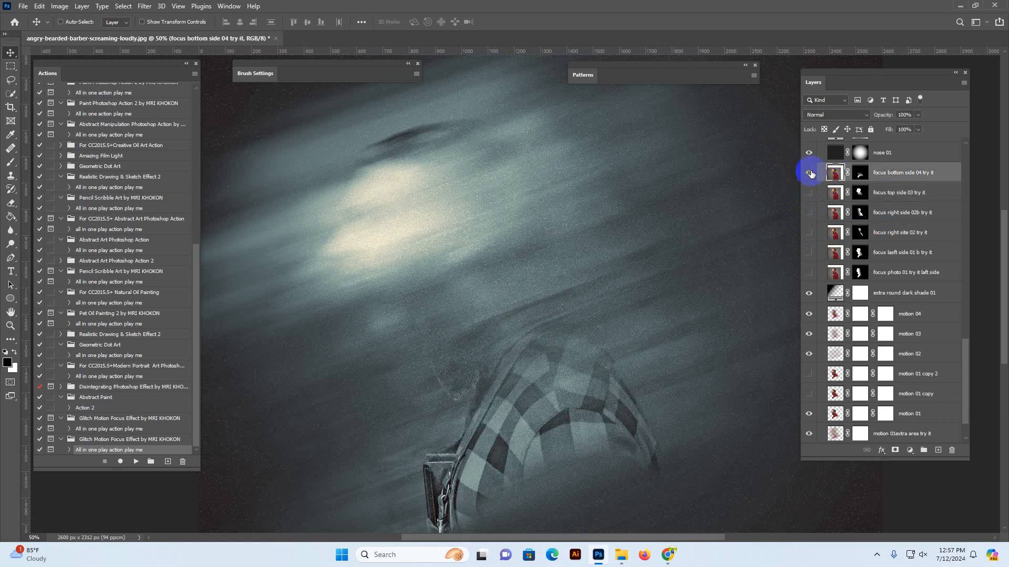
left_click(809, 173)
Show the focus photo 01 try it laft side layer again as the only visible focus layer
left_click(832, 273)
left_click(809, 272)
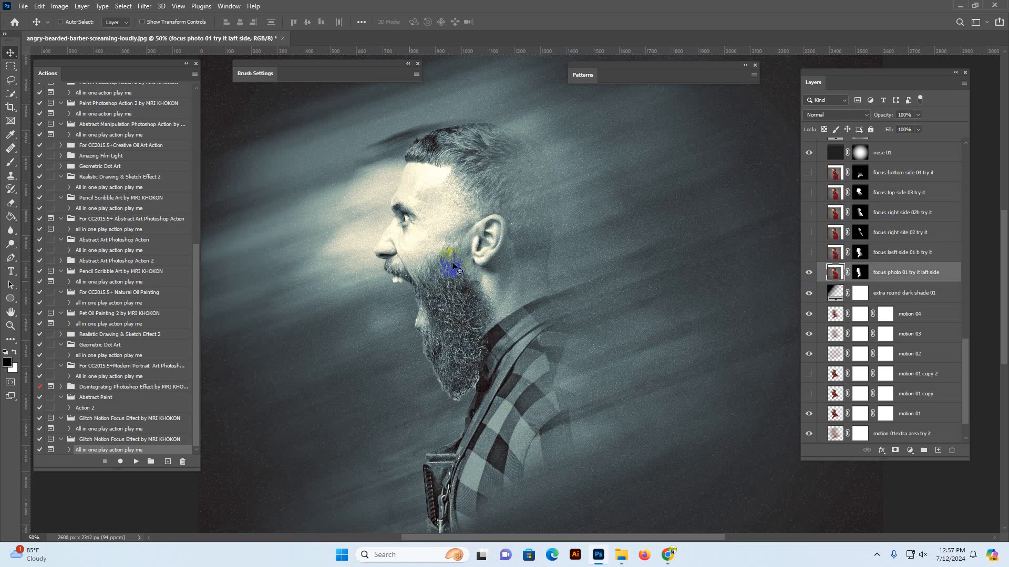
left_click(472, 252)
Open the close-up portrait of the smiling man in a white t-shirt from the Glitch Motion Glow Effect folder, and return to the barber document
left_click(626, 556)
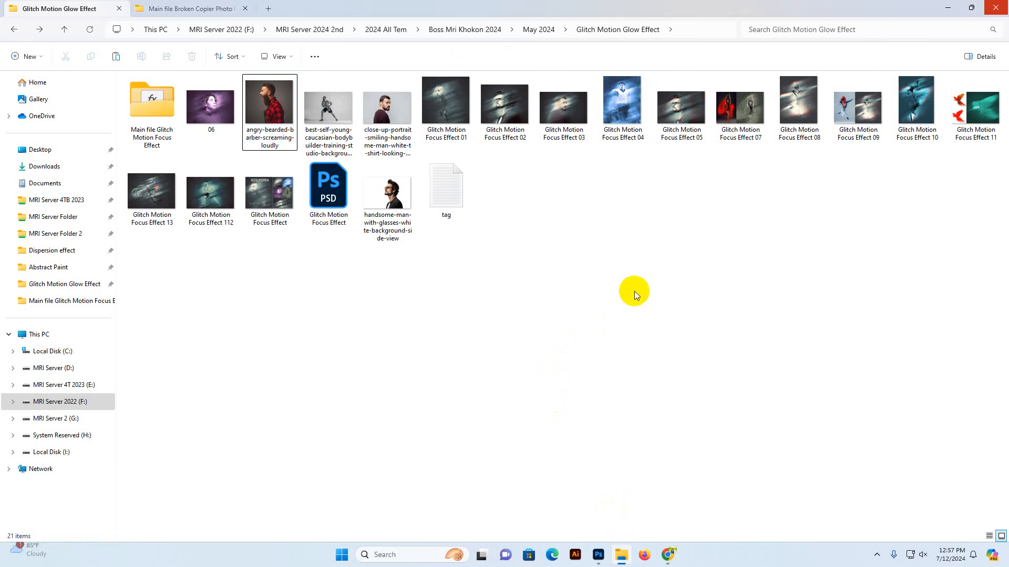
left_click(406, 113)
left_click_drag(407, 110, 633, 38)
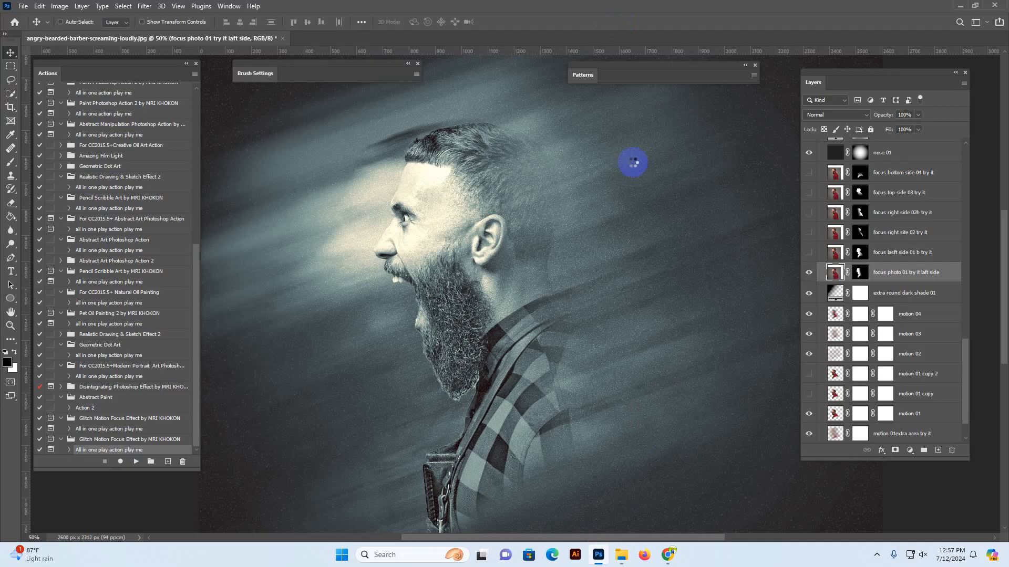
left_click(247, 39)
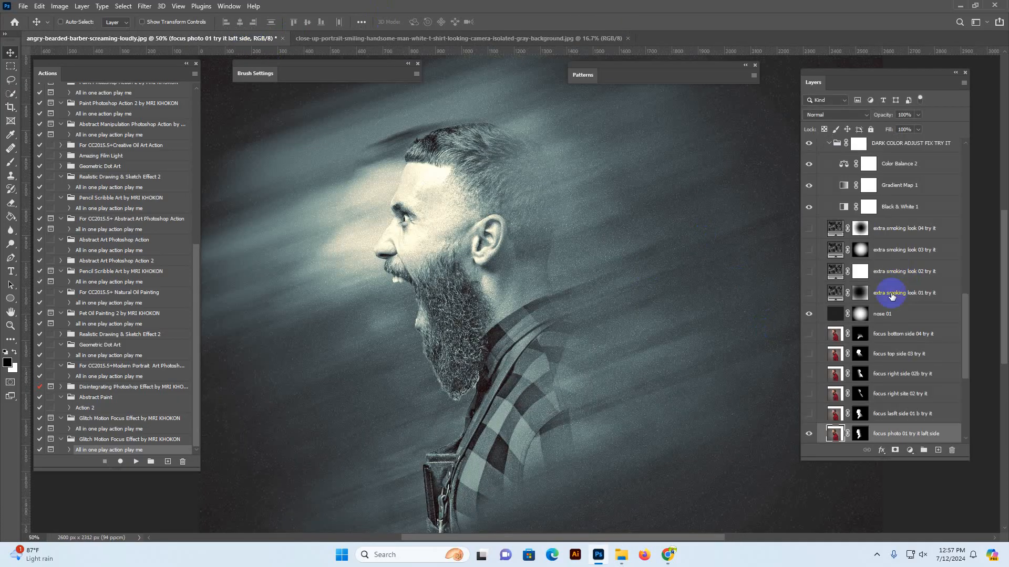
Show the extra smoking look 01 layer and bring the whole image into view
left_click(891, 297)
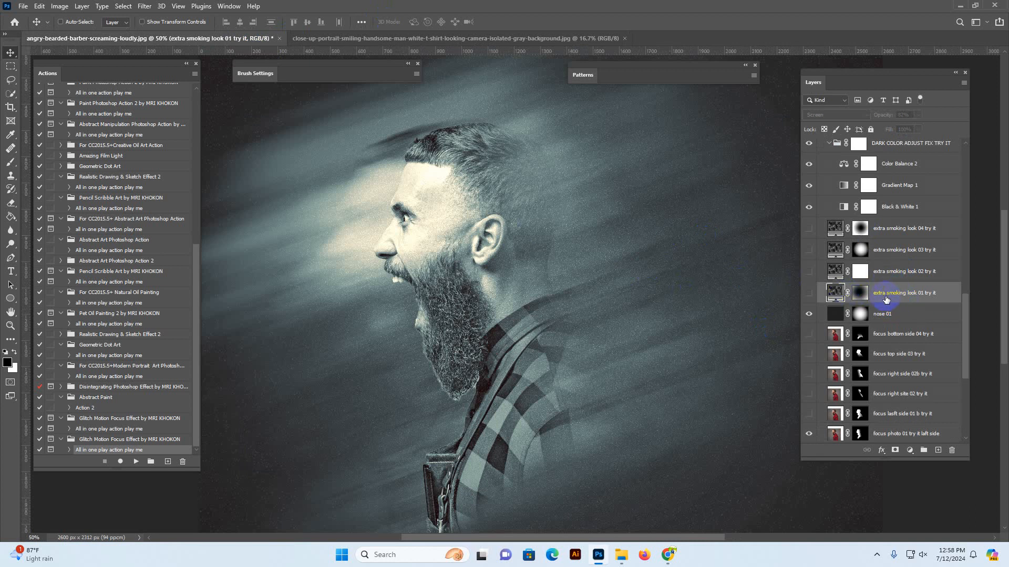
left_click(810, 293)
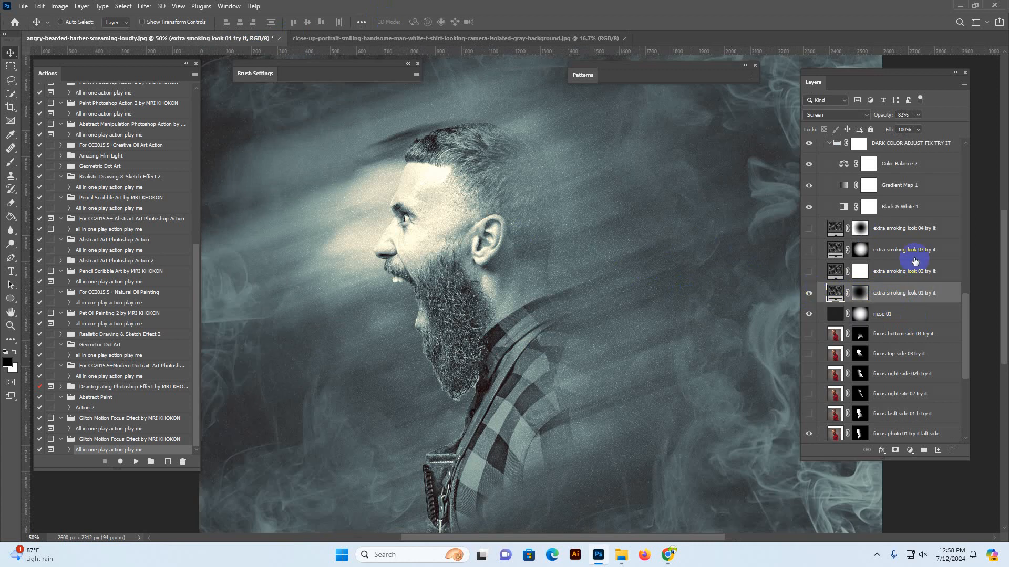
key("ctrl+minus")
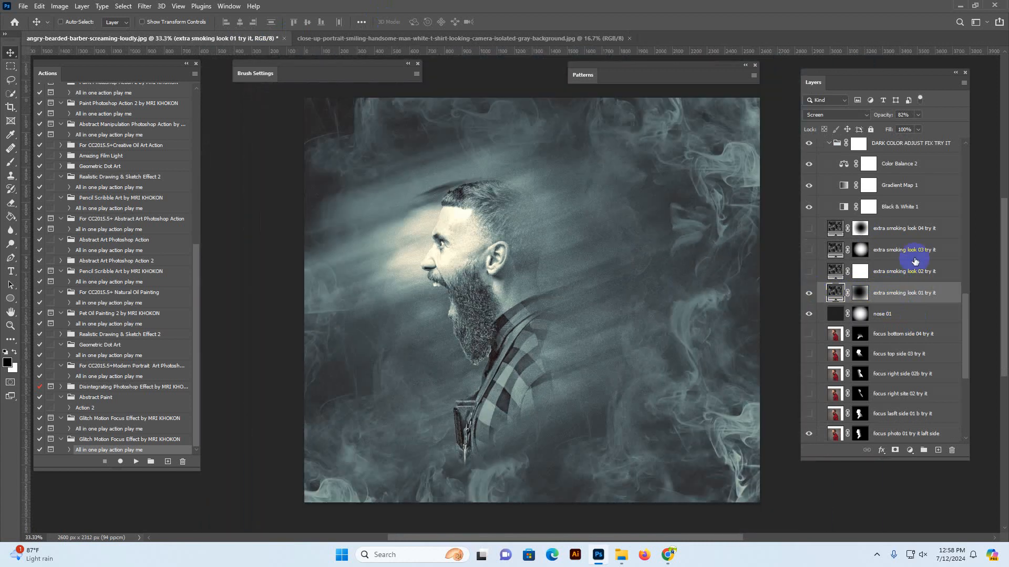
Paint white on the extra smoking look 01 mask to reveal smoke along the image's right side, left edge and bottom
left_click(860, 295)
left_click(10, 164)
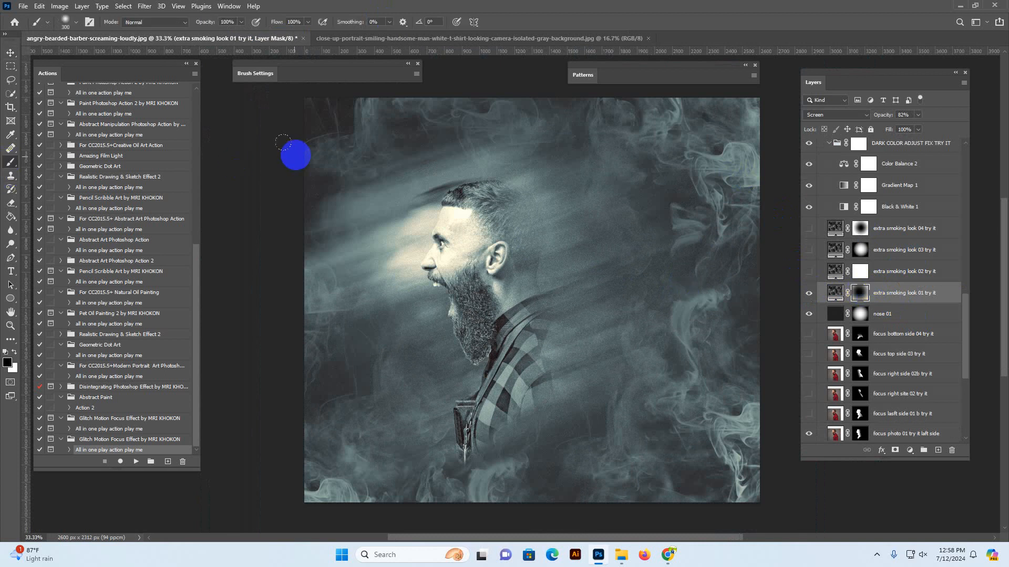
mouse_move(669, 317)
left_mouse_down()
mouse_move(649, 351)
mouse_move(630, 346)
mouse_move(684, 298)
mouse_move(688, 309)
mouse_move(692, 279)
mouse_move(672, 262)
mouse_move(663, 328)
mouse_move(649, 321)
left_mouse_up()
left_click(14, 352)
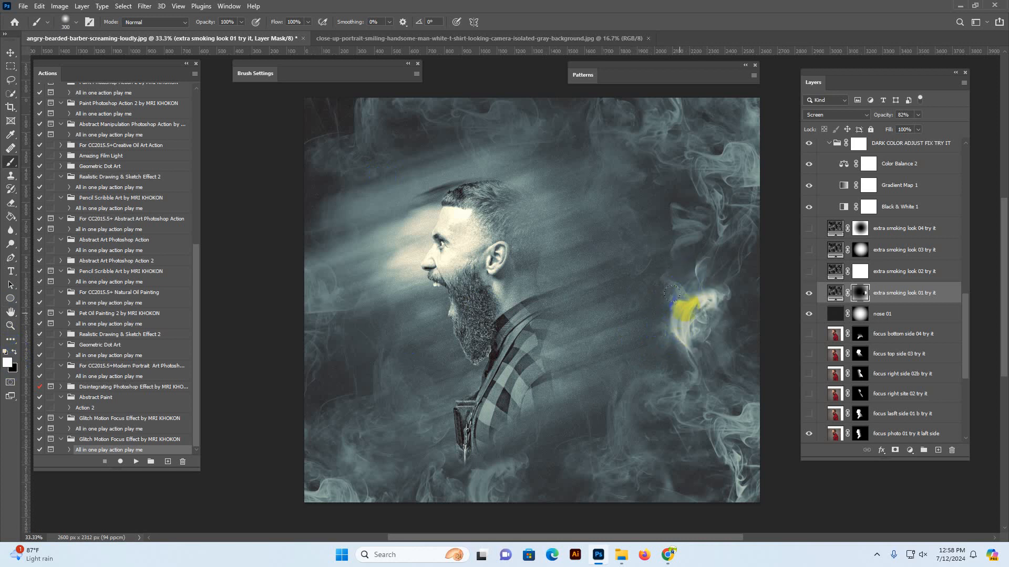
mouse_move(717, 183)
left_mouse_down()
mouse_move(711, 162)
mouse_move(700, 171)
left_mouse_up()
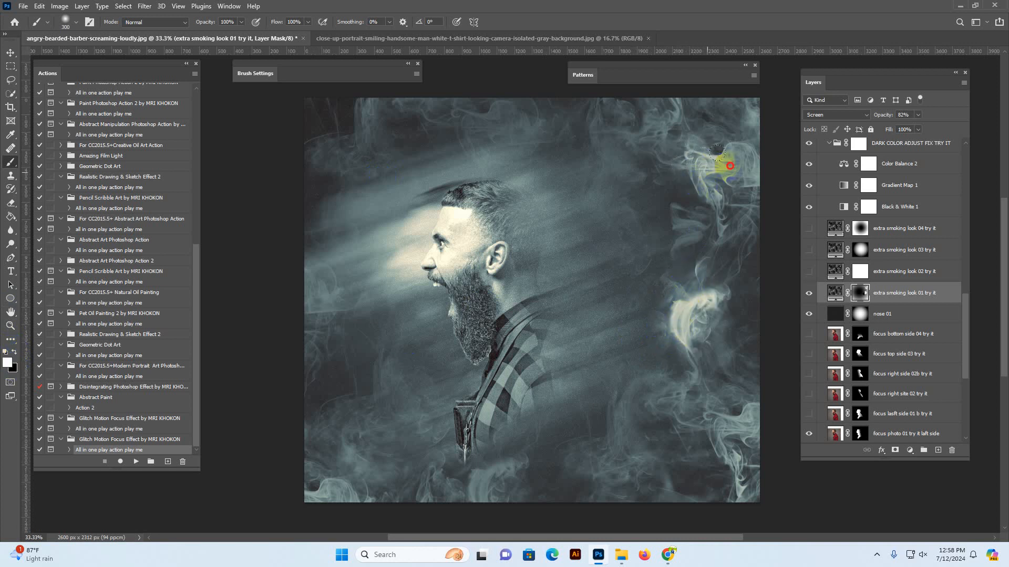
left_click_drag(331, 304, 313, 326)
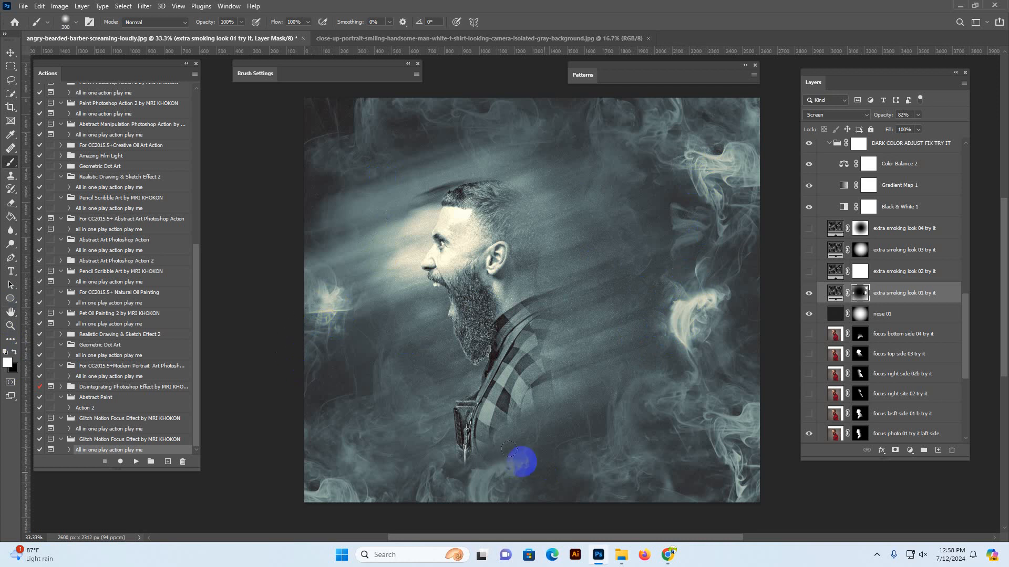
left_click_drag(522, 462, 408, 435)
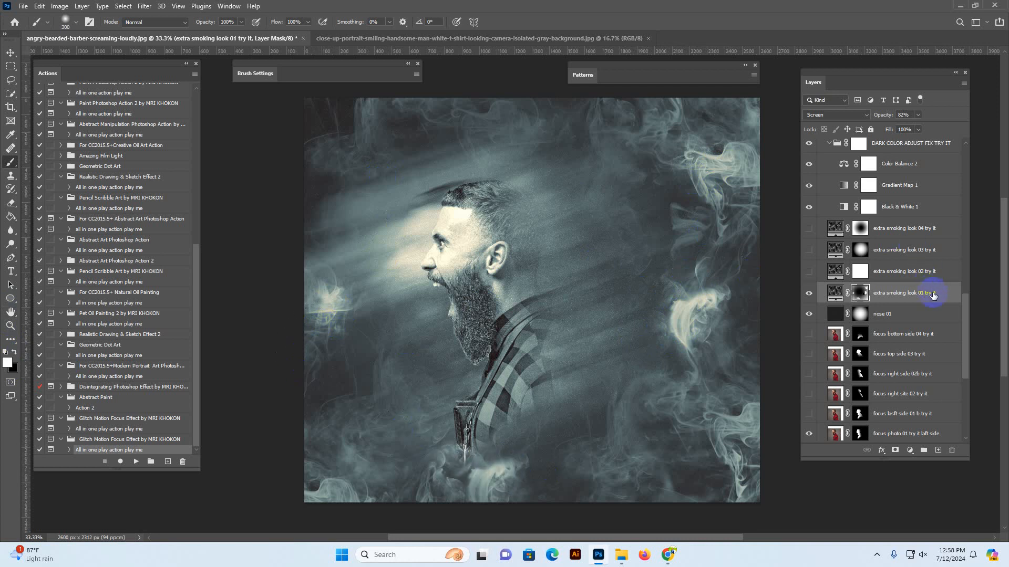
Hide the extra smoking look 01 layer and check the extra smoking look 02 layer shown and hidden
left_click(834, 295)
left_click(809, 294)
left_click(831, 273)
left_click(811, 274)
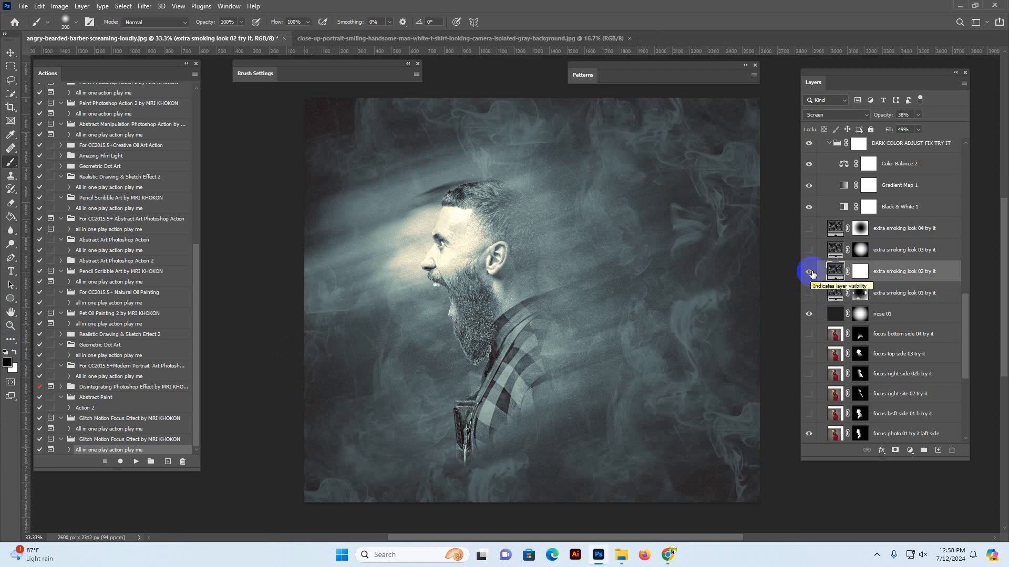
left_click(812, 273)
Preview the extra smoking look 03 and extra smoking look 04 layers one at a time, hiding each again
left_click(814, 251)
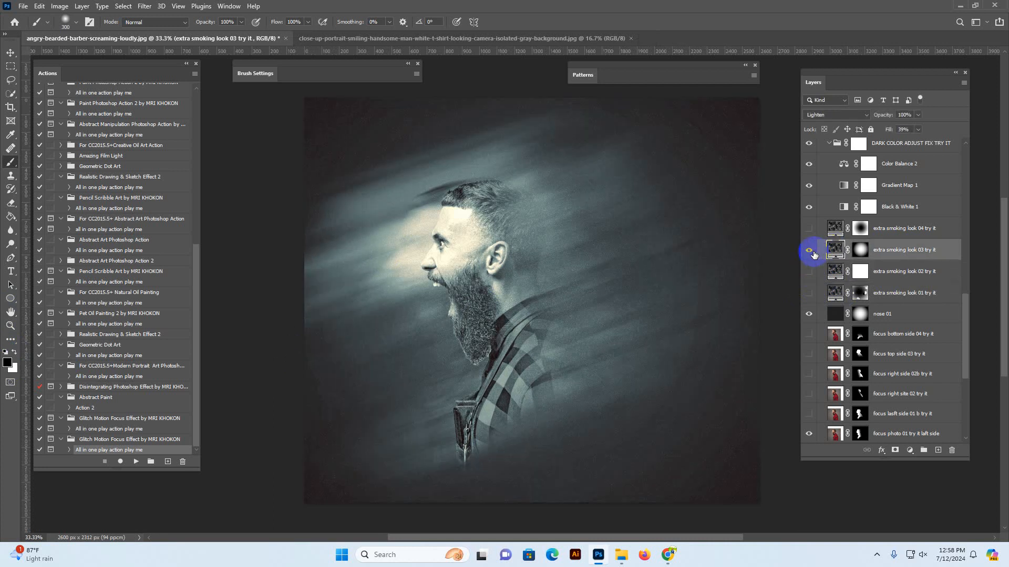
left_click(814, 255)
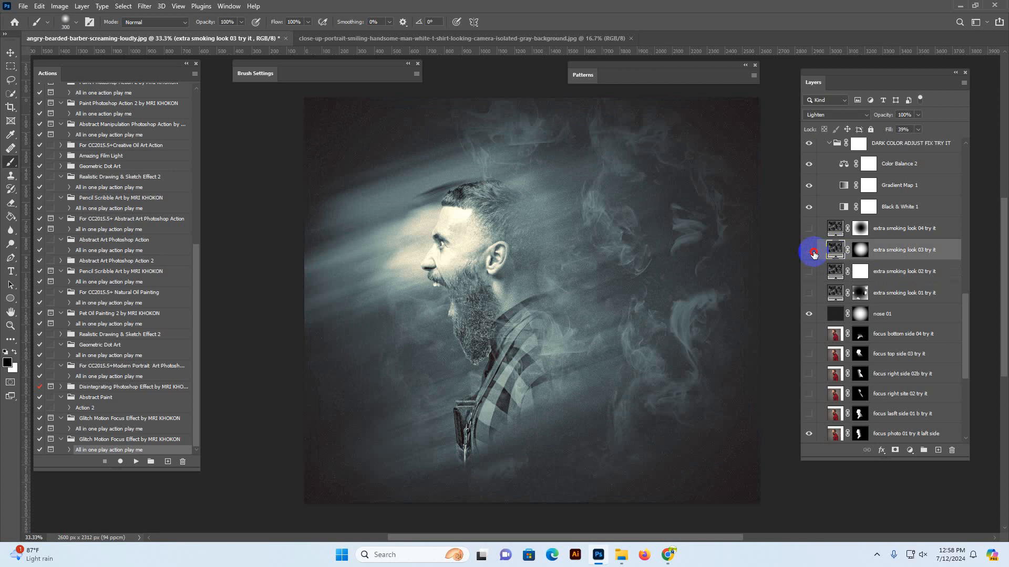
left_click(831, 230)
left_click(809, 230)
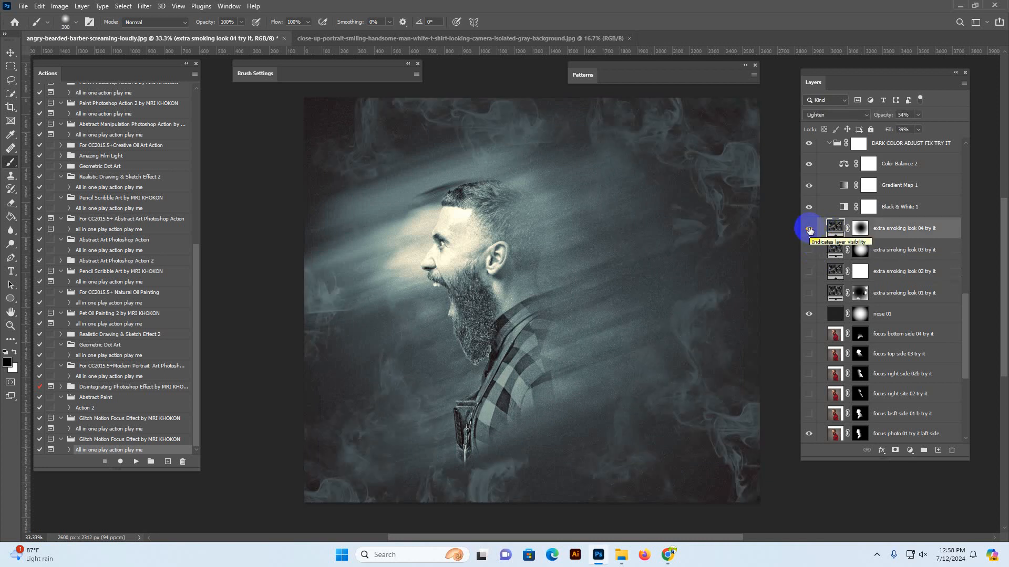
left_click(809, 230)
Collapse the DARK COLOR ADJUST FIX TRY IT group and compare the image with the group hidden and shown
left_click(919, 206)
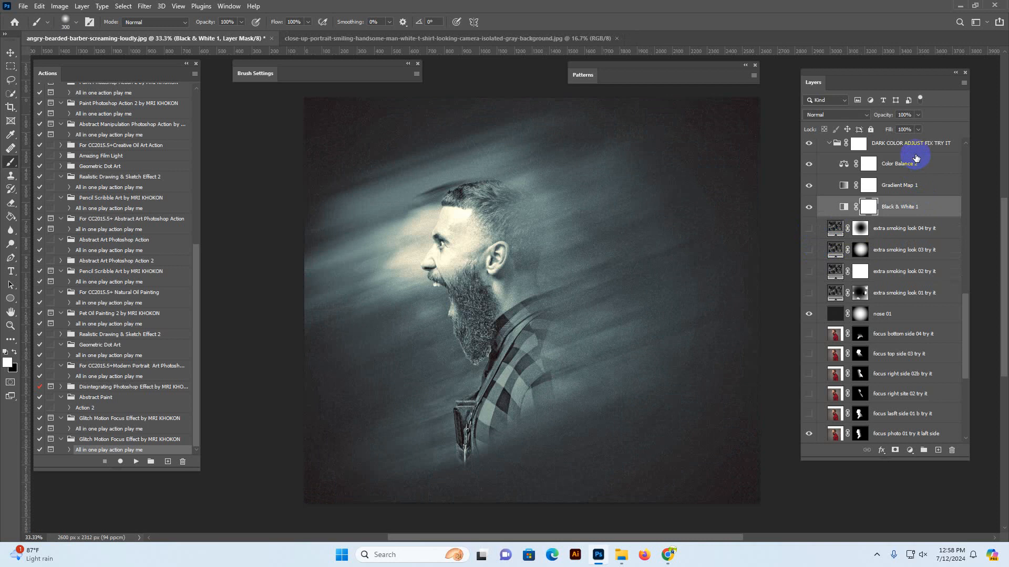
scroll(909, 173, "up", 2)
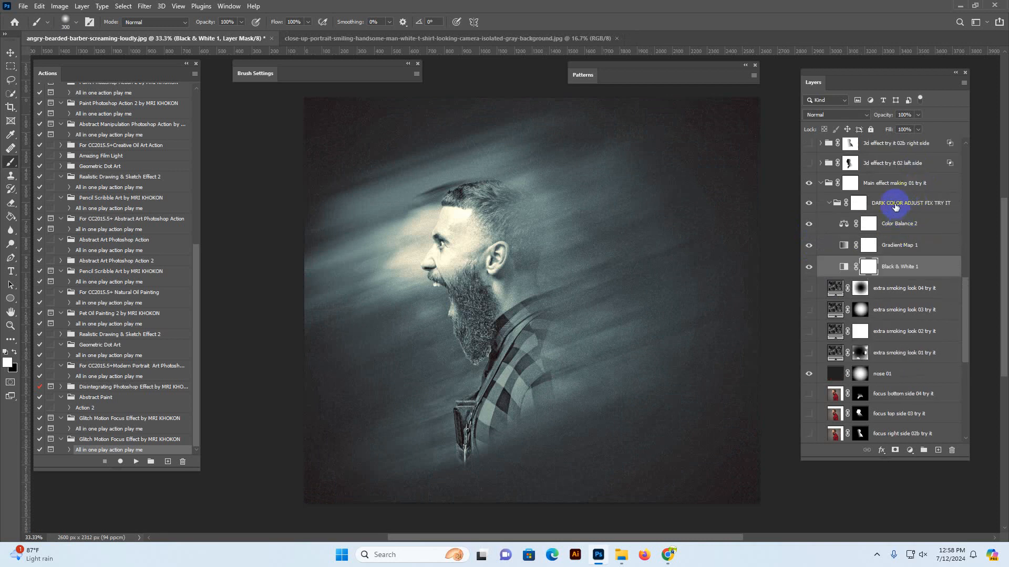
left_click(896, 207)
left_click(829, 204)
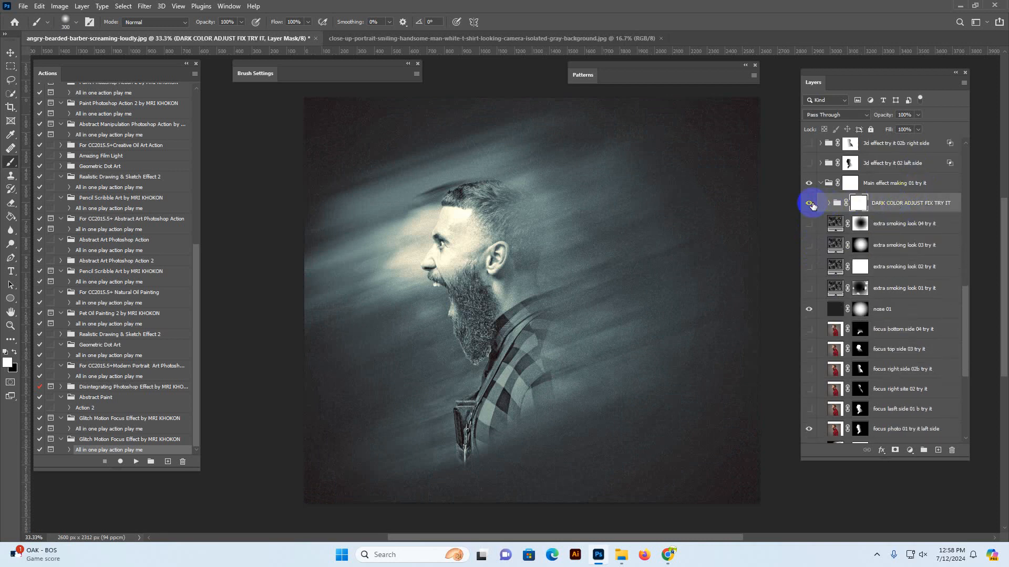
left_click(810, 204)
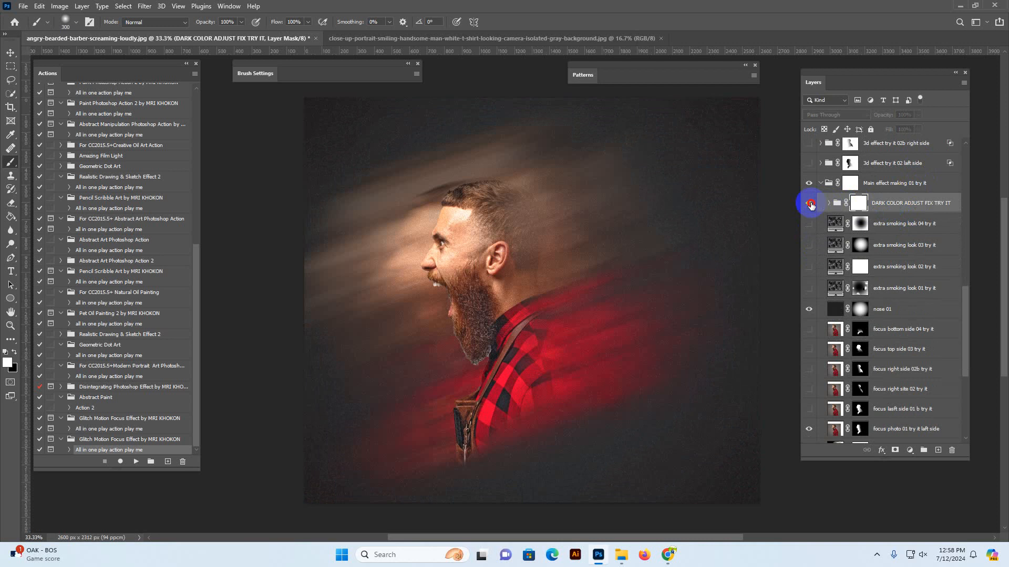
left_click(809, 203)
left_click(809, 204)
left_click(810, 204)
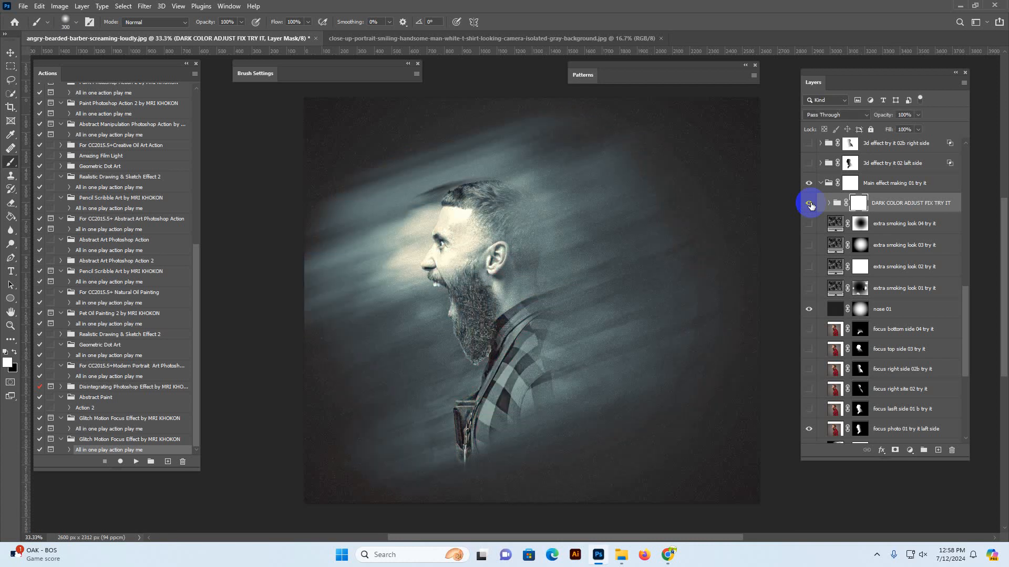
Preview the 3d effect try it 02 laft side group on the image and hide it again
scroll(907, 234, "up", 3)
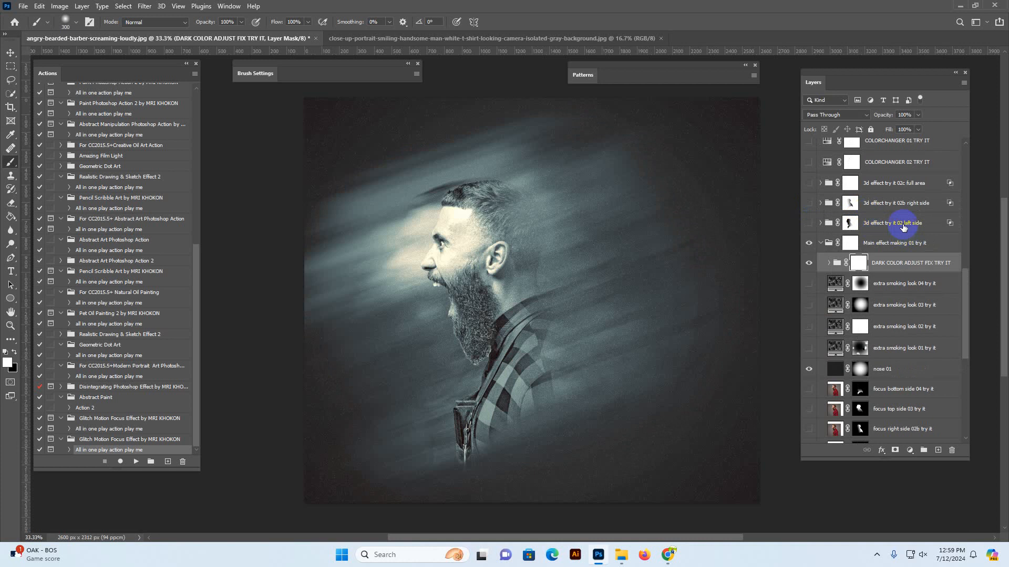
left_click(902, 225)
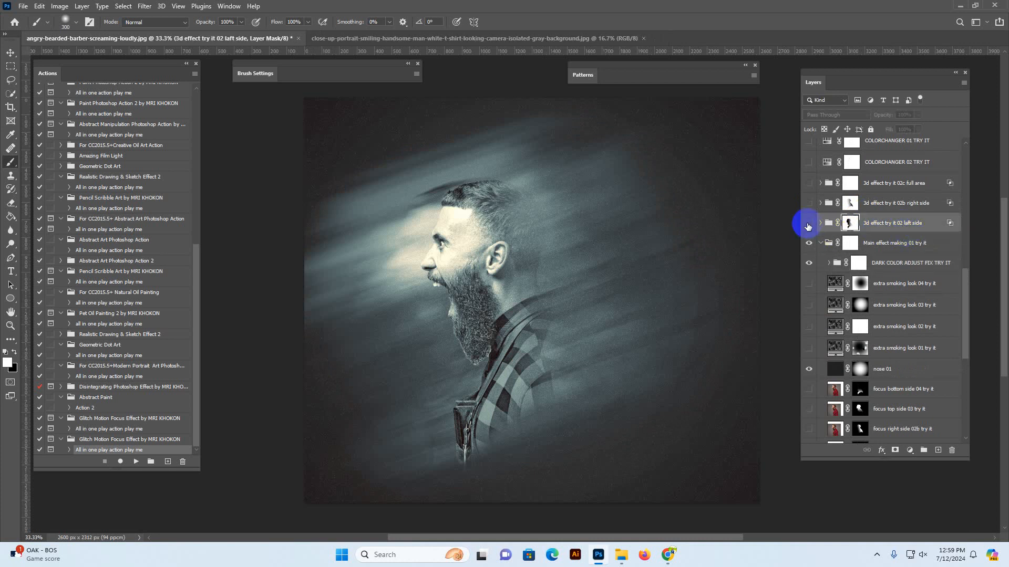
left_click(808, 225)
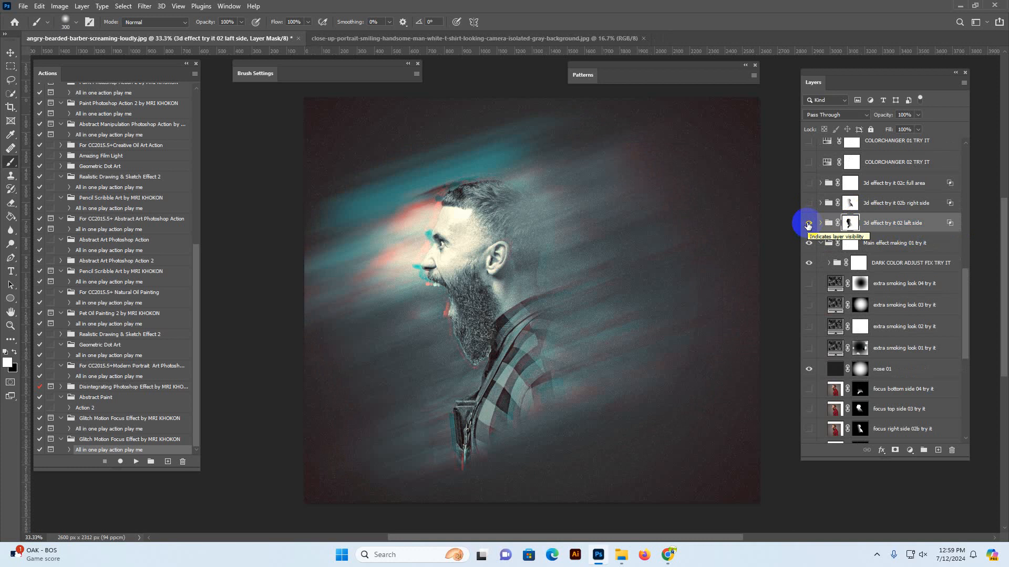
left_click(809, 225)
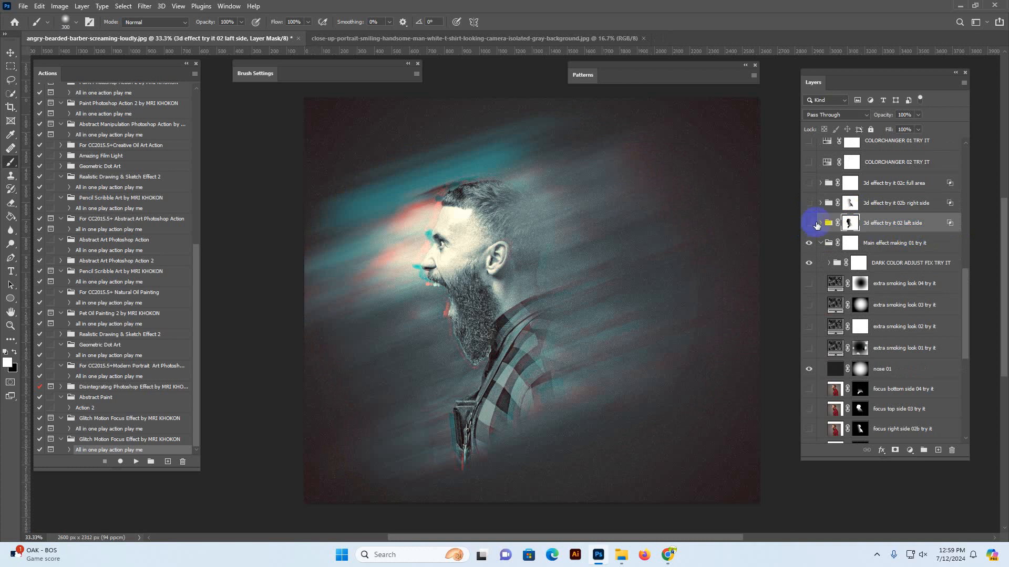
Preview the 3d effect try it 02 laft side, 02b right side and 02c full area groups one at a time, hiding each again
left_click(808, 224)
left_click(809, 225)
left_click(891, 202)
left_click(809, 203)
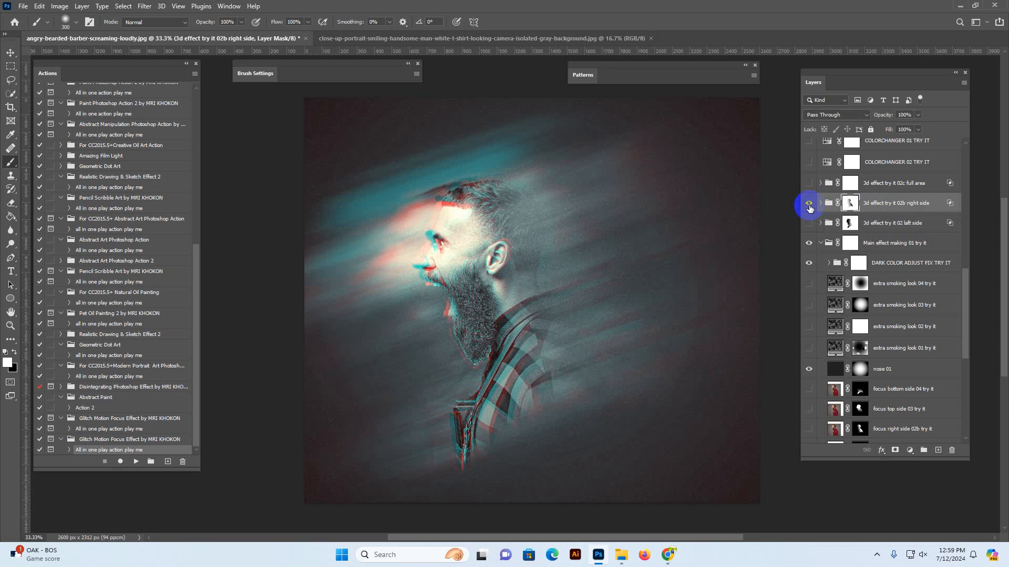
left_click(808, 203)
left_click(830, 183)
left_click(808, 184)
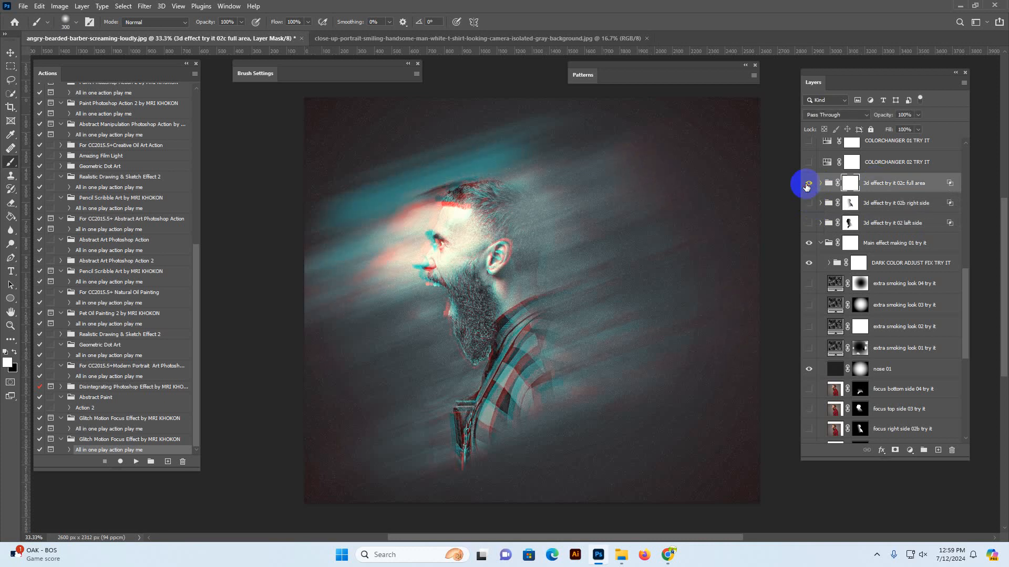
left_click(807, 183)
Show the COLORCHANGER 02 TRY IT layer, shift its hue to a purple tone of about 252, and hide the layer again
left_click(890, 162)
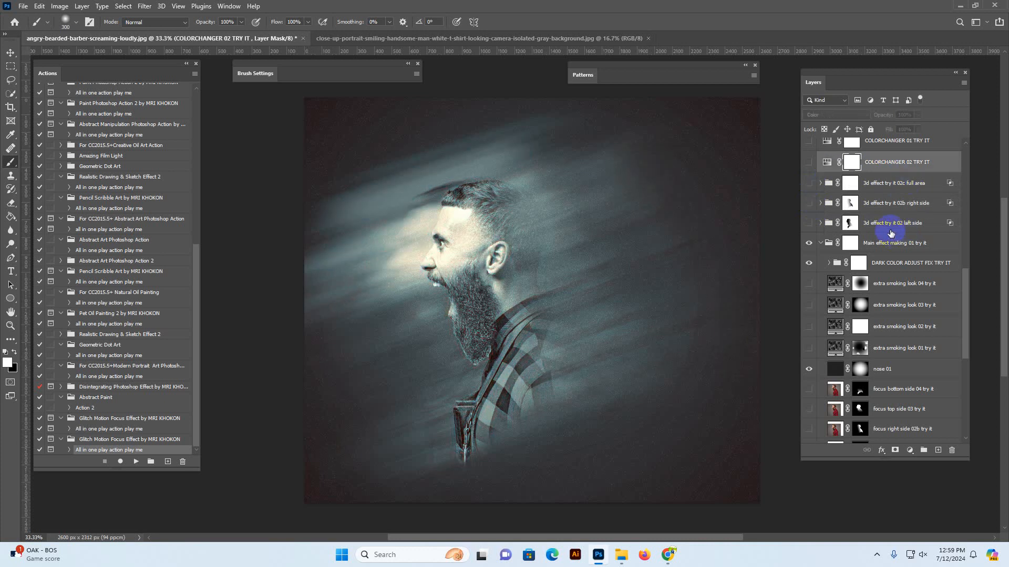
scroll(888, 221, "up", 3)
left_click(810, 221)
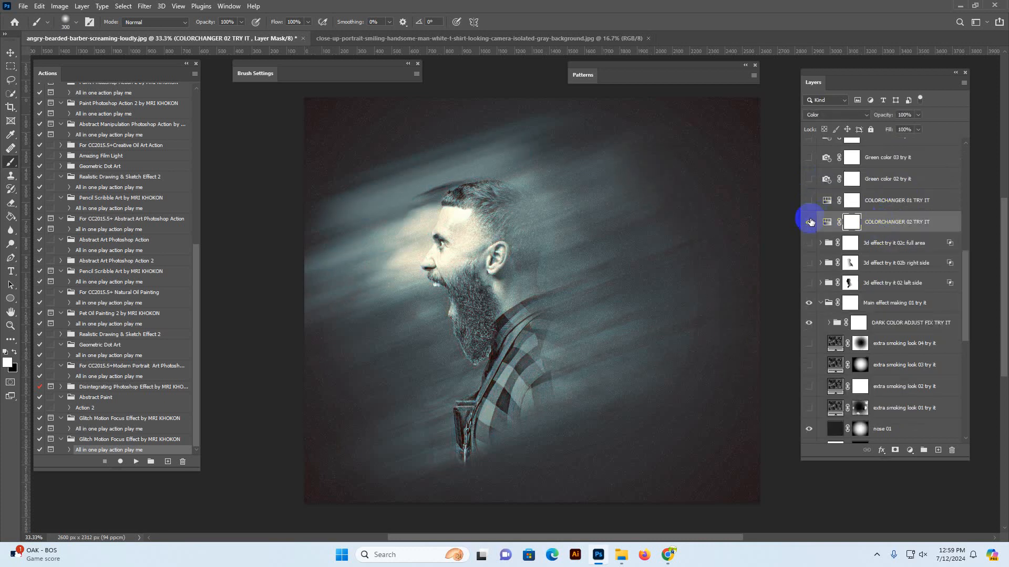
double_click(826, 223)
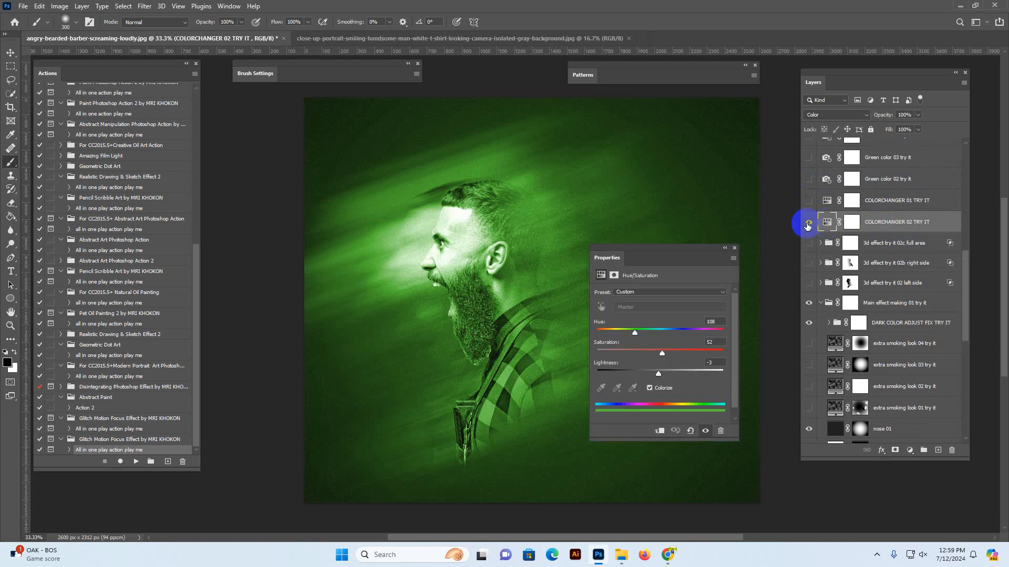
left_click_drag(620, 336, 608, 335)
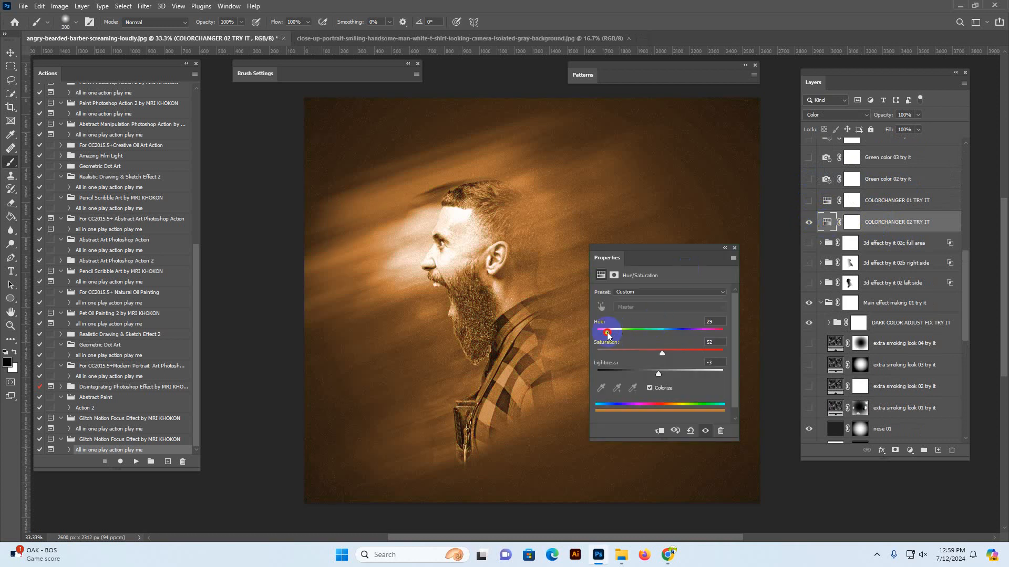
mouse_move(701, 330)
left_mouse_down()
mouse_move(721, 332)
mouse_move(707, 333)
left_mouse_up()
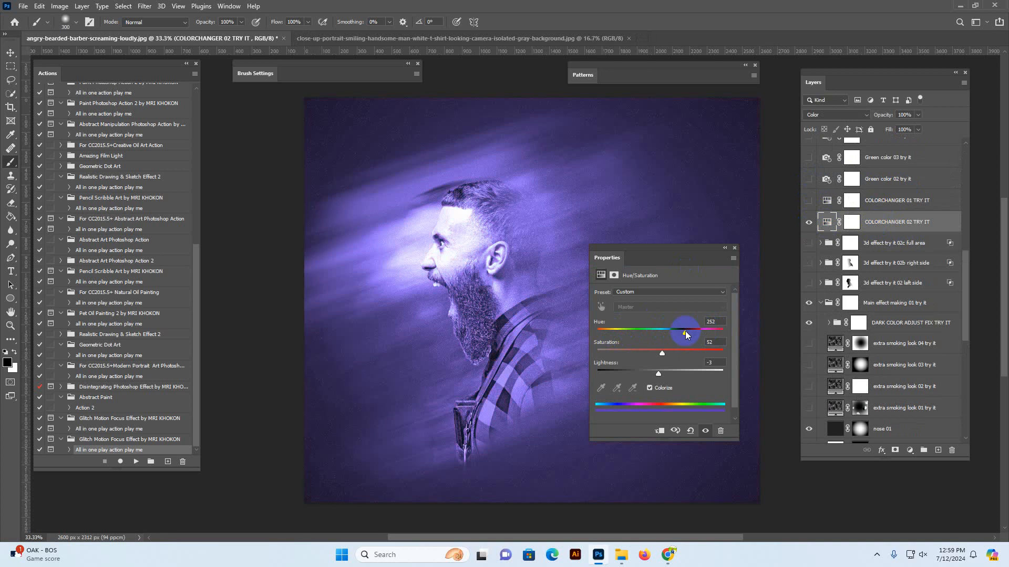
left_click(734, 249)
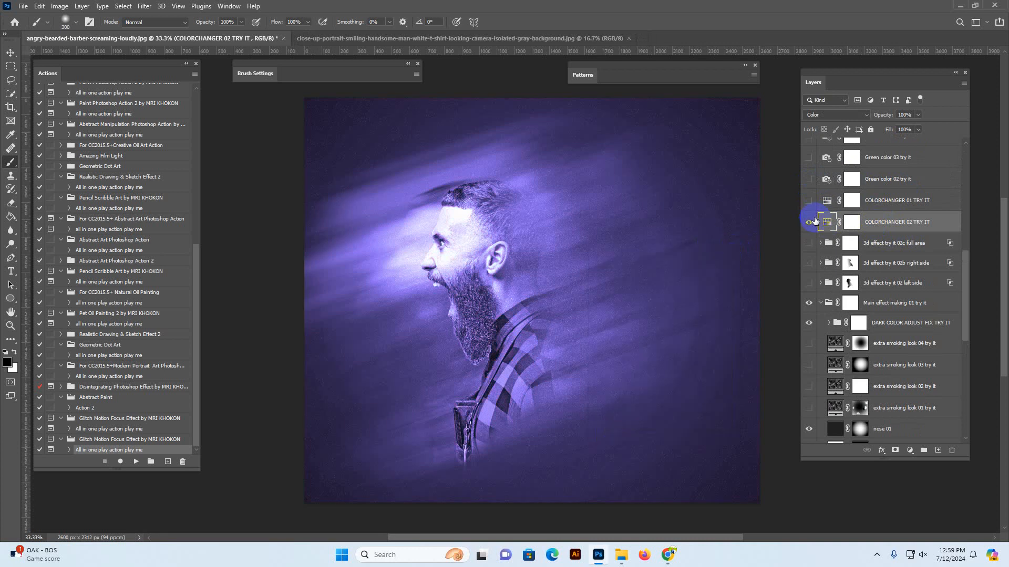
left_click(808, 222)
Show the COLORCHANGER 01 TRY IT layer, shift its hue to about +96, and hide the layer again
left_click(808, 200)
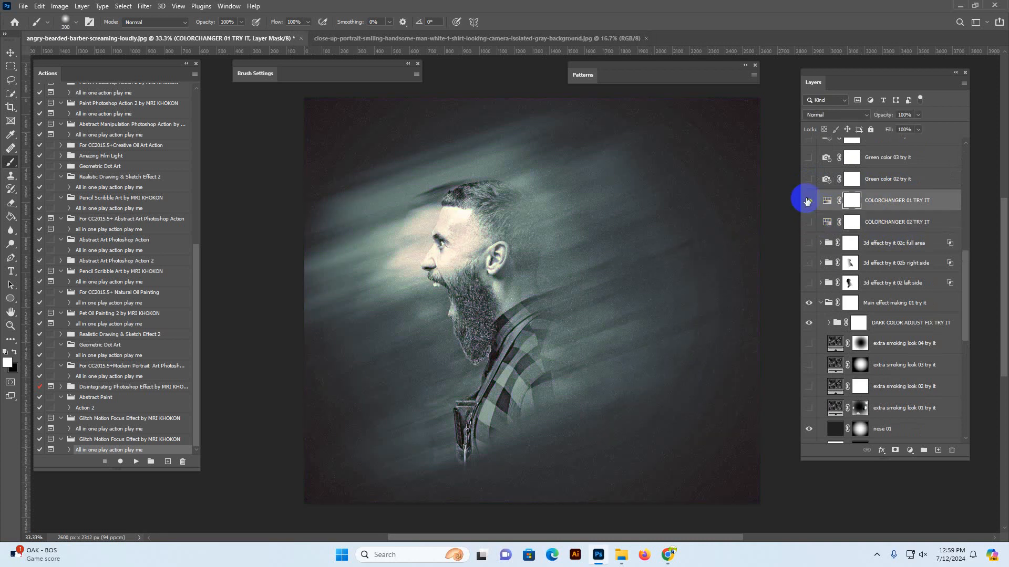
double_click(827, 200)
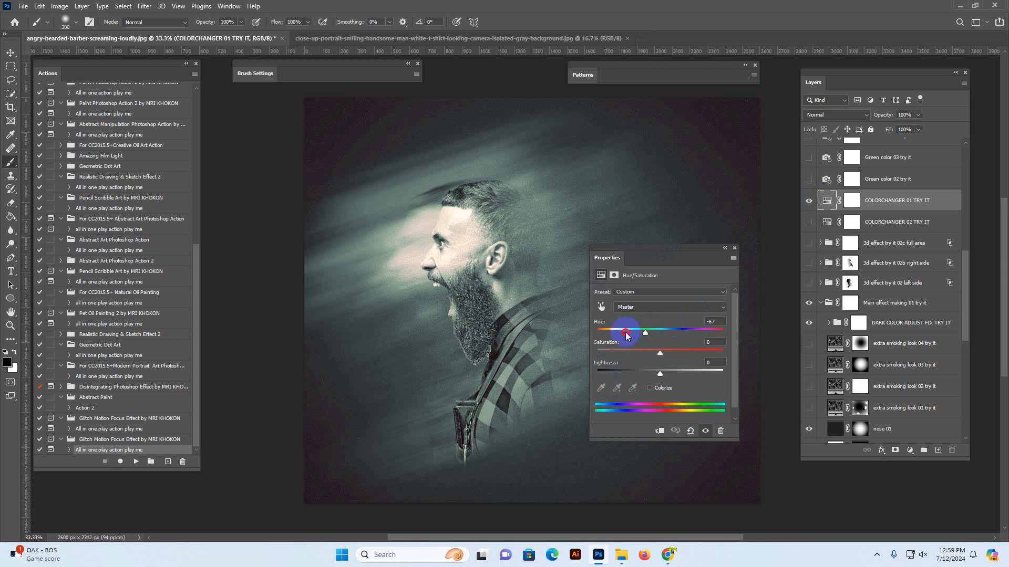
left_click_drag(626, 335, 701, 330)
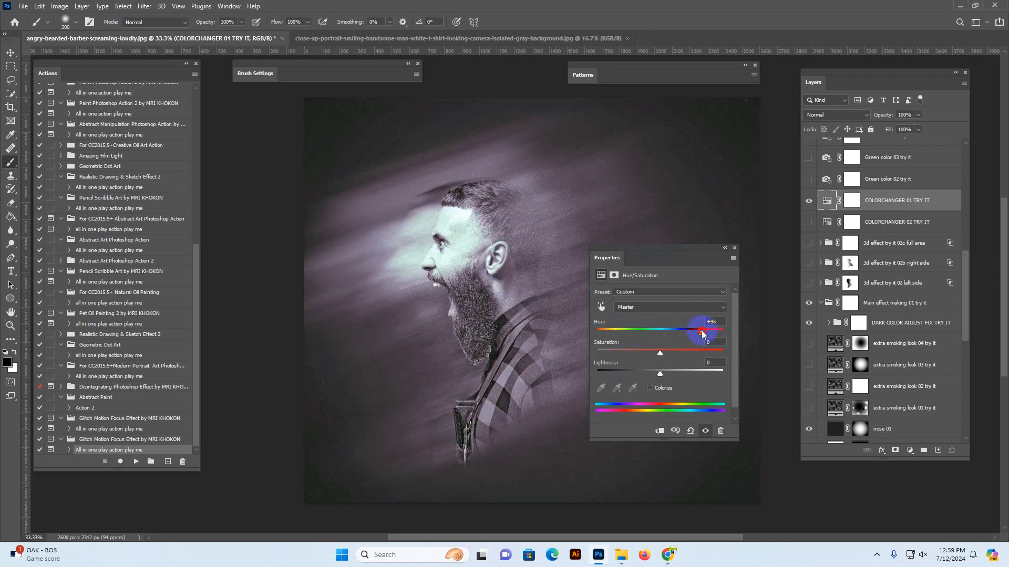
left_click(734, 249)
left_click(808, 200)
Preview the Green color 02 to 06 layers and the color 15 layer one at a time, hiding each again
scroll(811, 200, "up", 3)
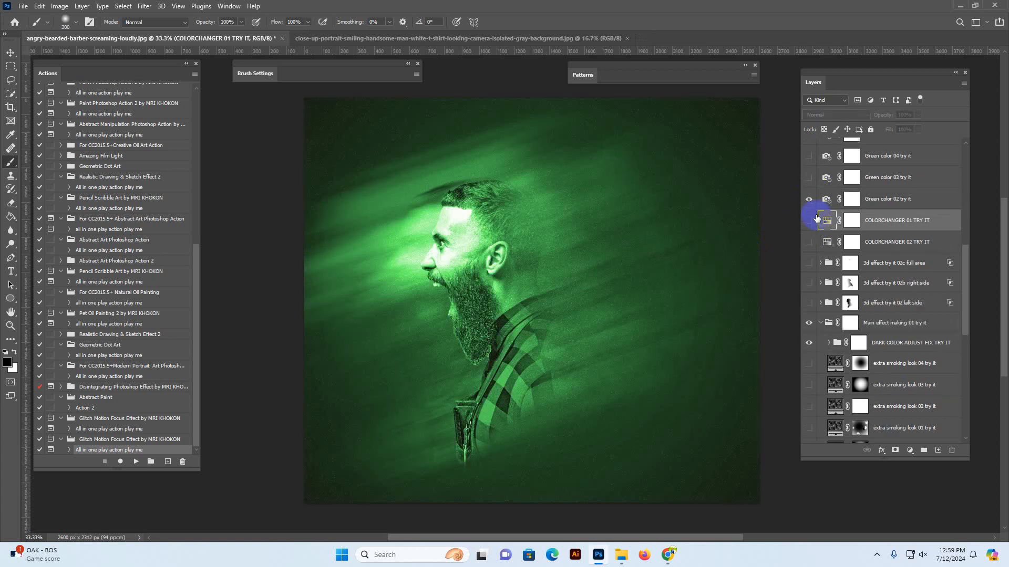
left_click(808, 238)
left_click(809, 218)
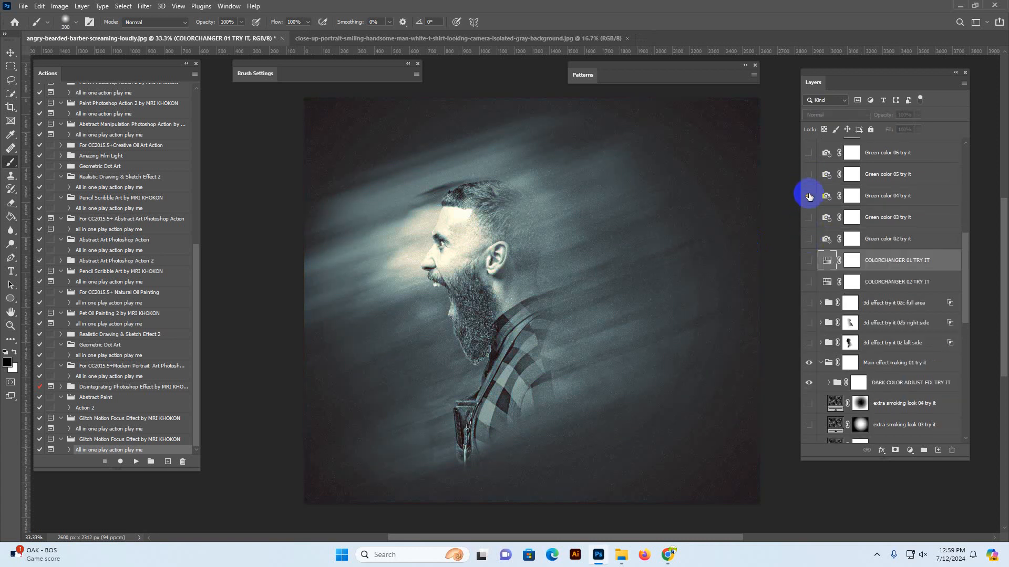
left_click(808, 174)
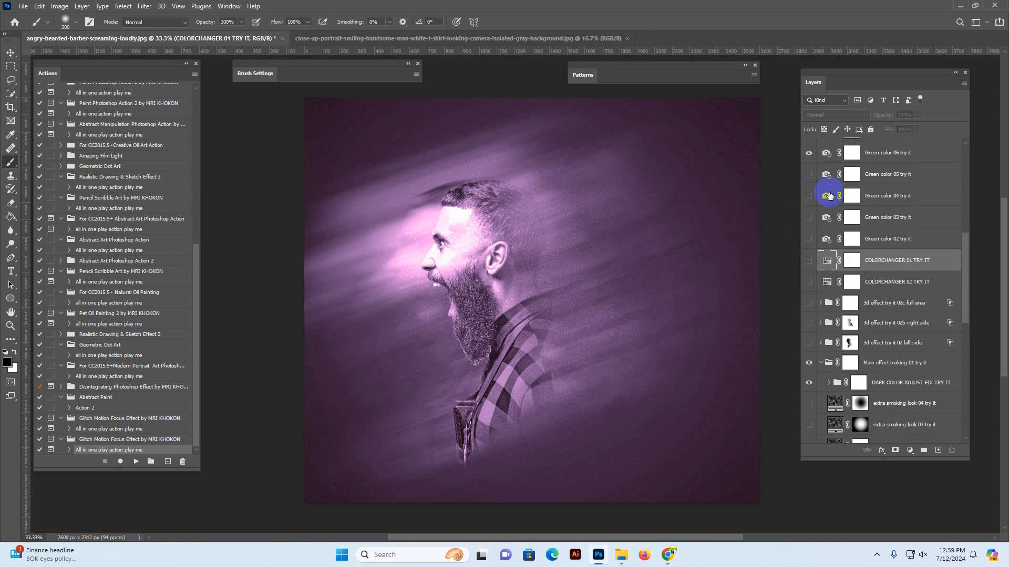
scroll(824, 191, "up", 4)
left_click(807, 212)
left_click(807, 213)
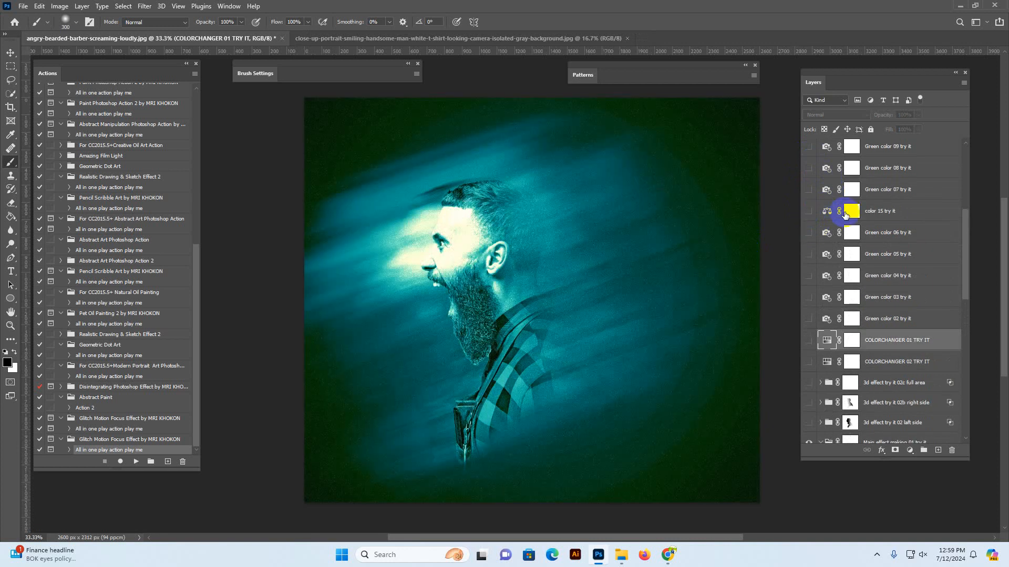
Preview the extra real photo color motion 01 and color effect 20 layers one at a time, hiding each again
scroll(846, 214, "up", 6)
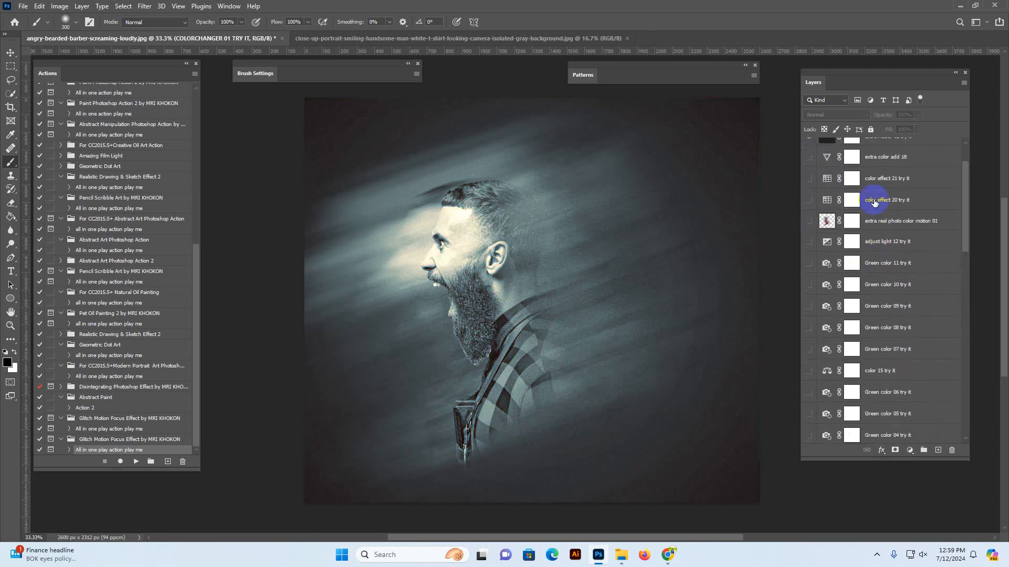
left_click(827, 220)
left_click(807, 221)
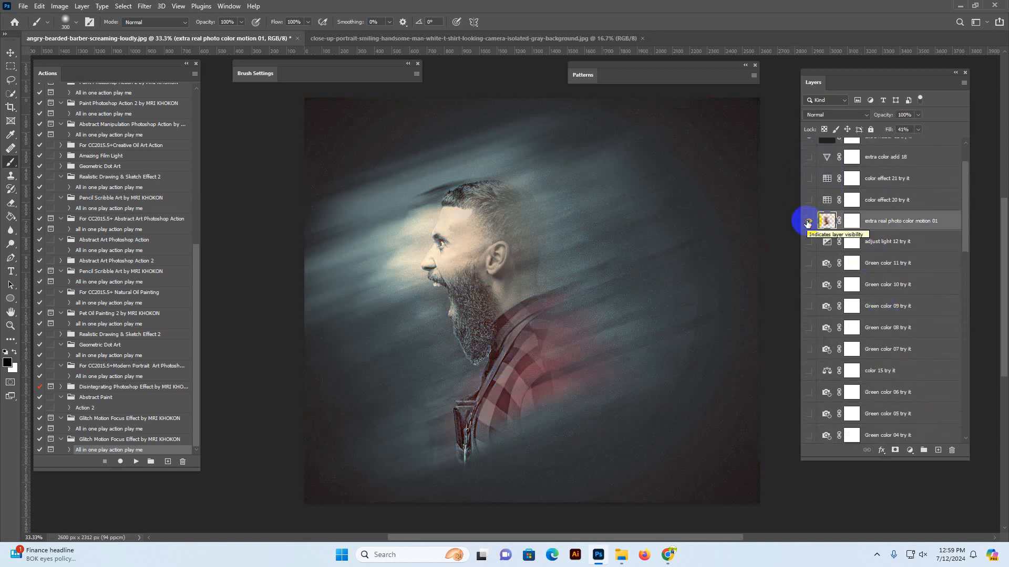
left_click(807, 222)
left_click(808, 199)
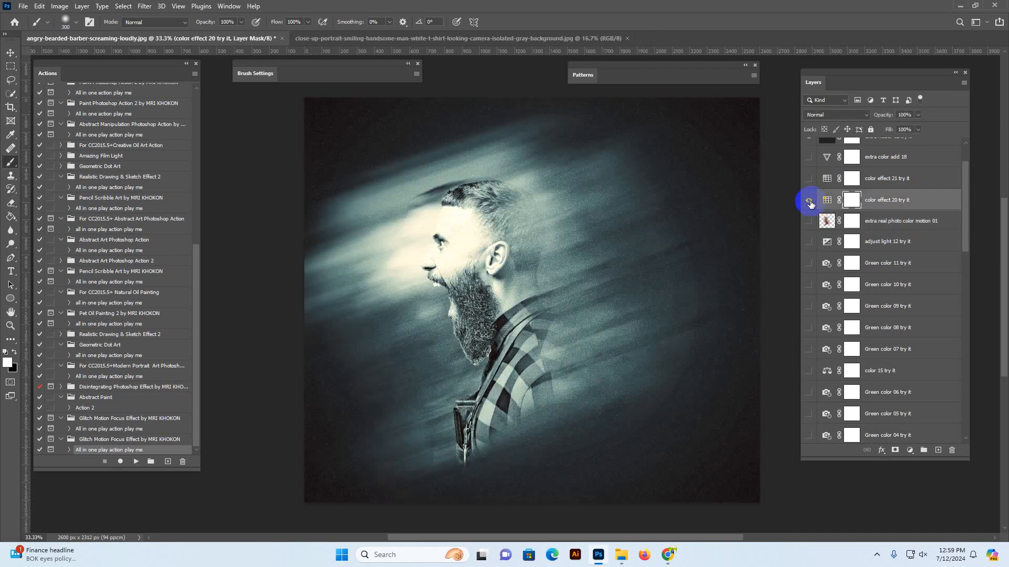
left_click(808, 200)
Preview the color effect 21 and extra color add 18 layers, alone and combined, and hide both again
left_click(826, 179)
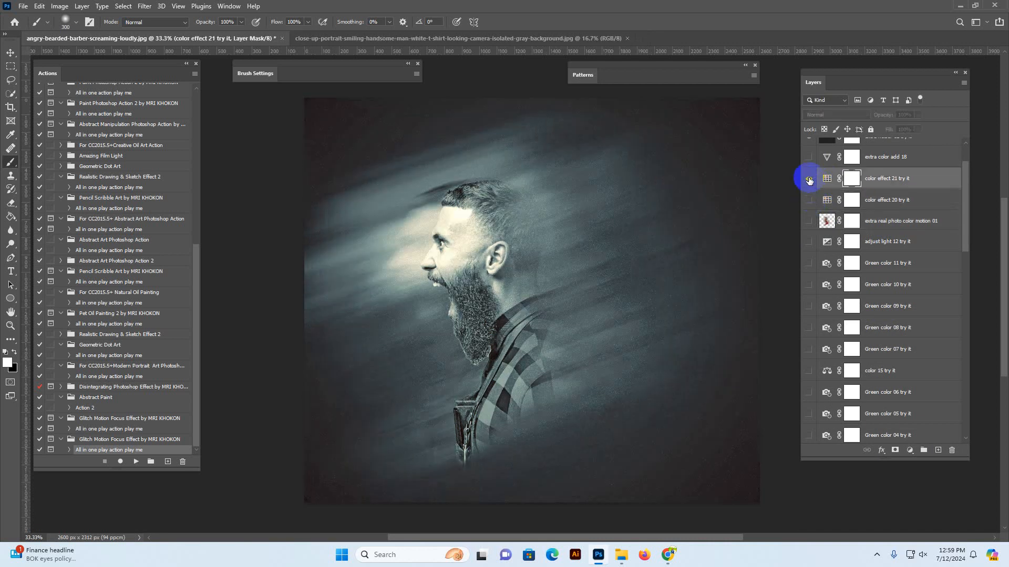
left_click(808, 179)
scroll(809, 210, "up", 2)
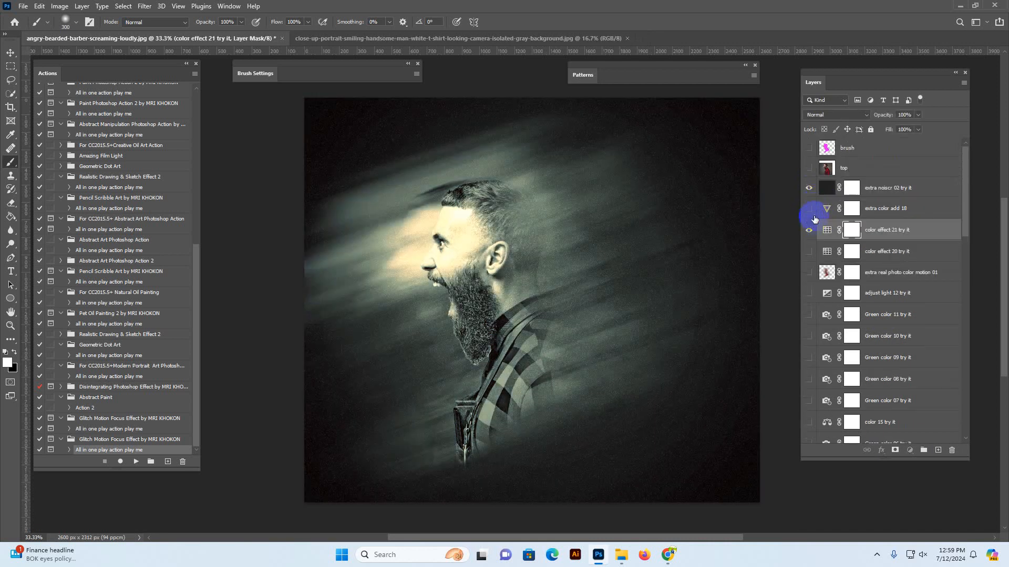
left_click(813, 216)
left_click(809, 208)
left_click(809, 230)
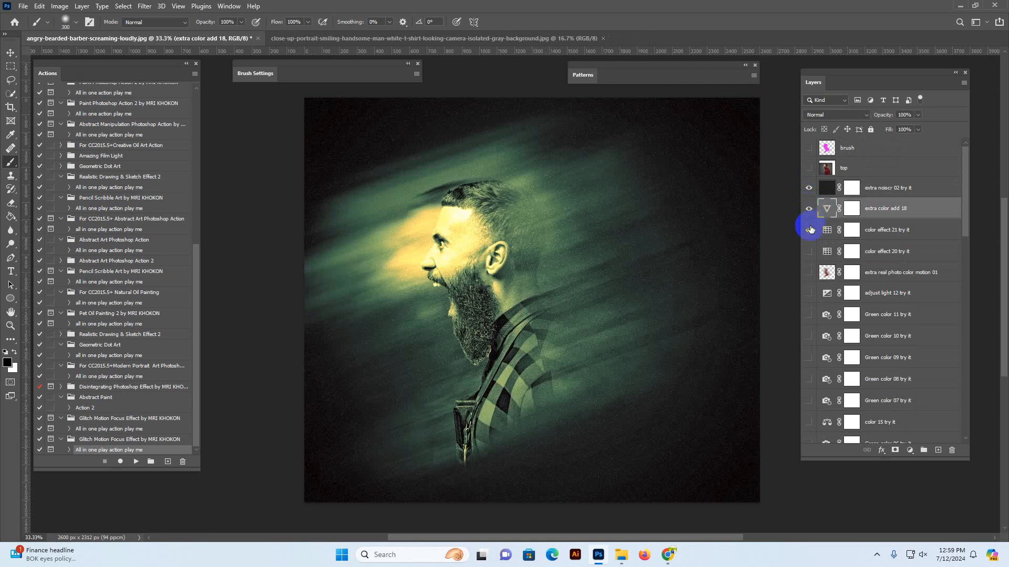
left_click(809, 209)
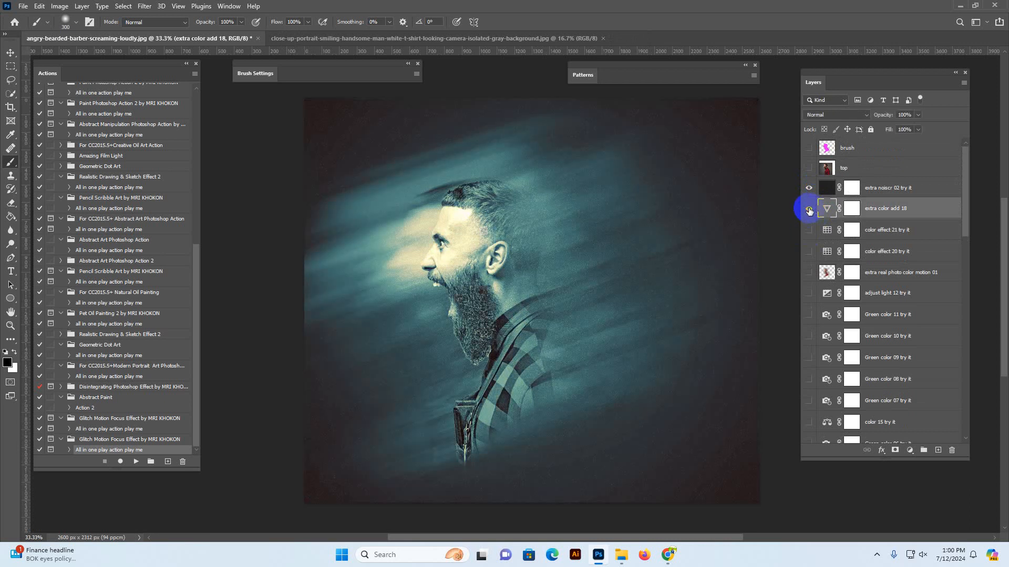
Crop the close-up portrait photo to about 5436 × 4556 px, adding white canvas above the head and trimming its width
left_click(457, 39)
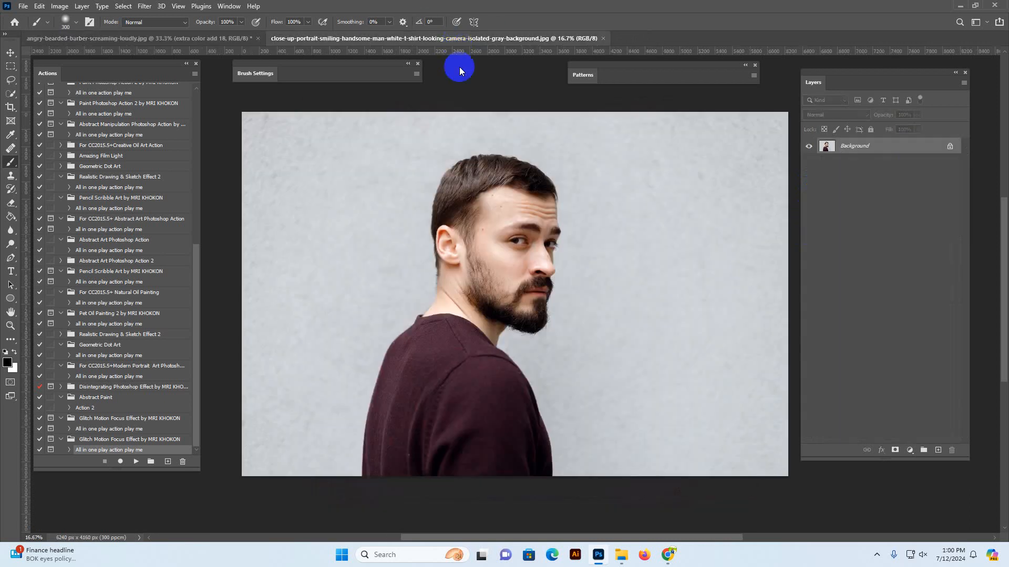
left_click(10, 108)
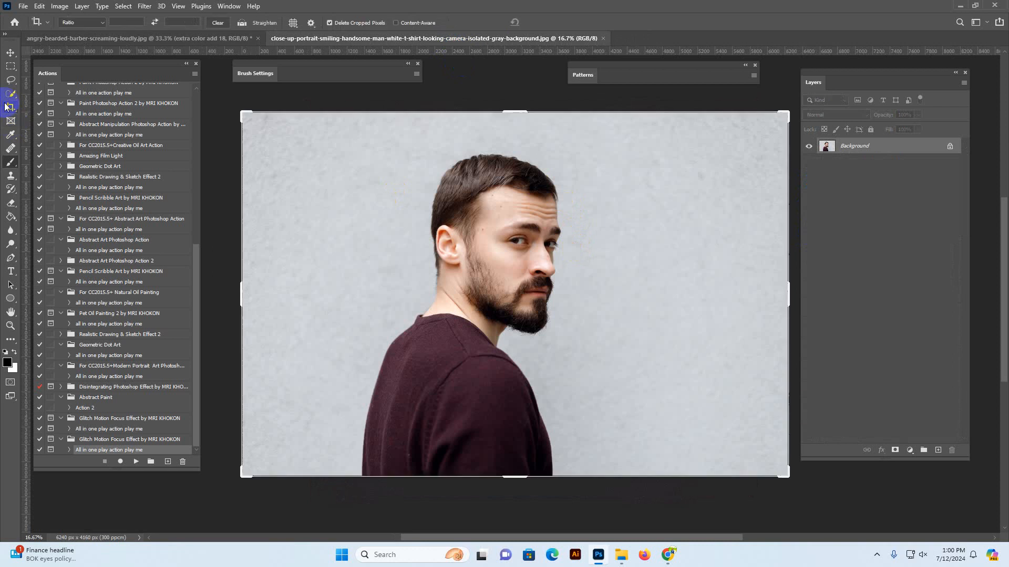
left_click_drag(509, 102, 513, 95)
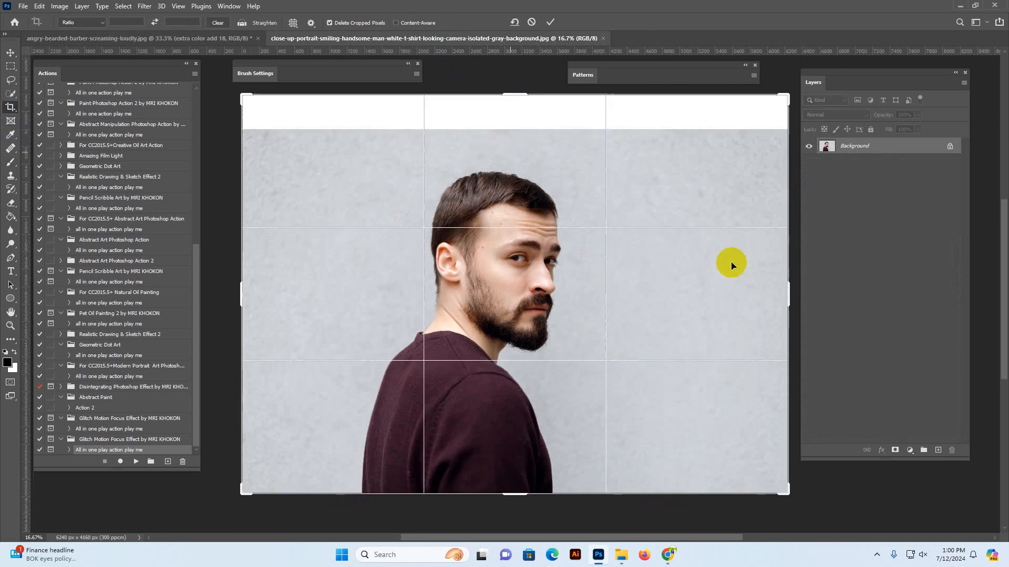
left_click_drag(781, 294, 716, 293)
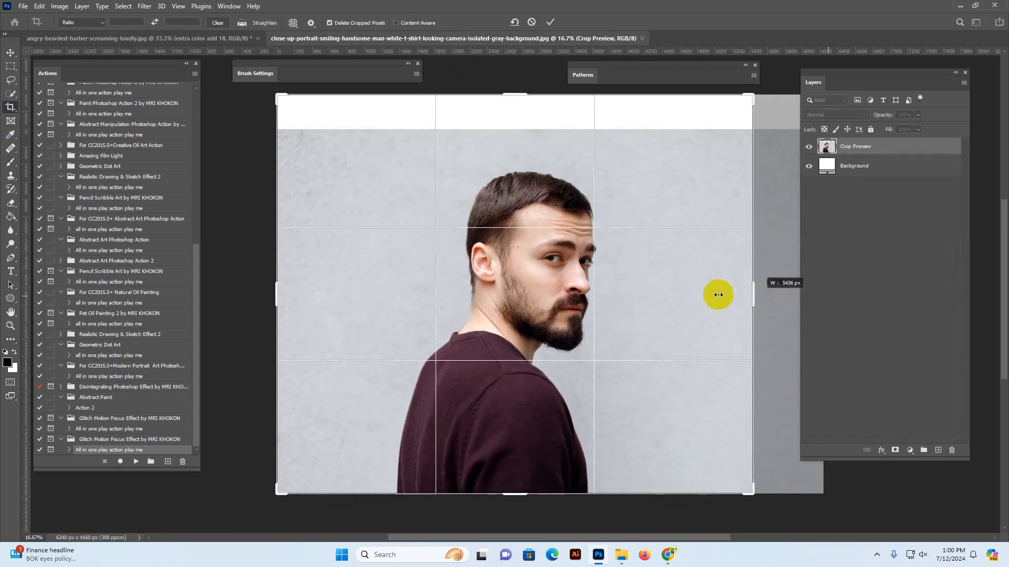
left_click(10, 52)
Resize the cropped portrait to a width of 2600 pixels with its proportions kept
left_click(60, 6)
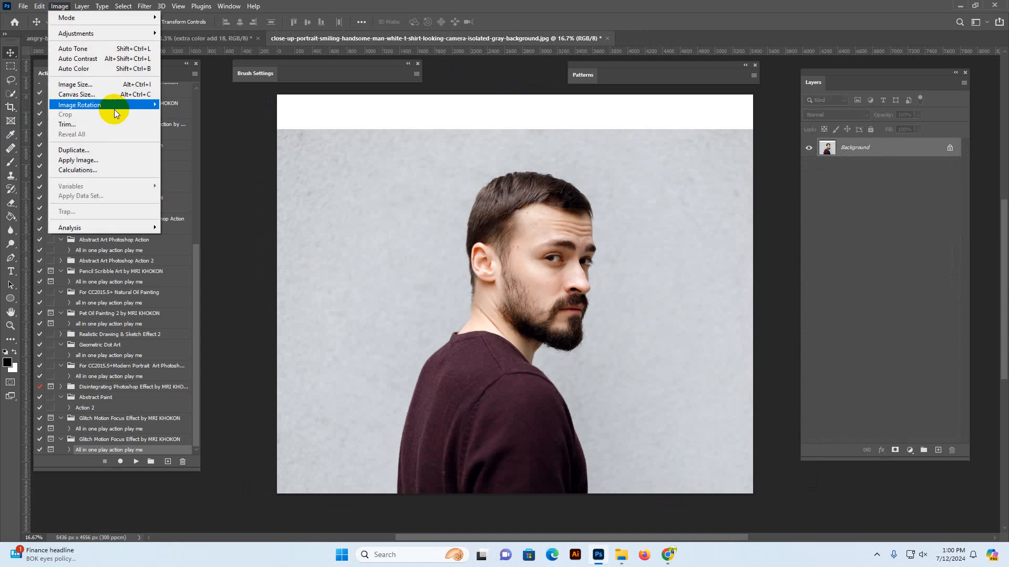
left_click(96, 85)
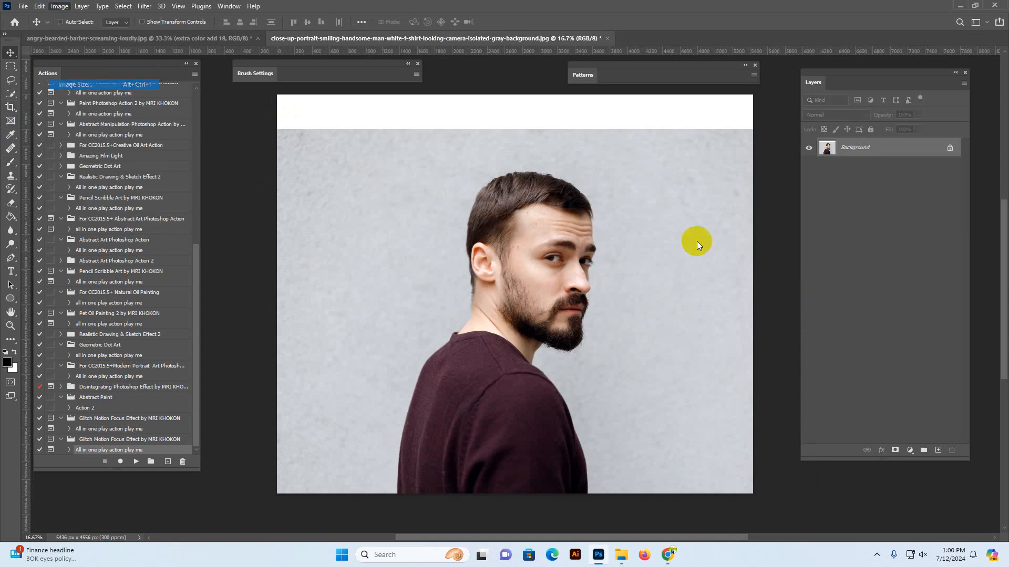
type("2600")
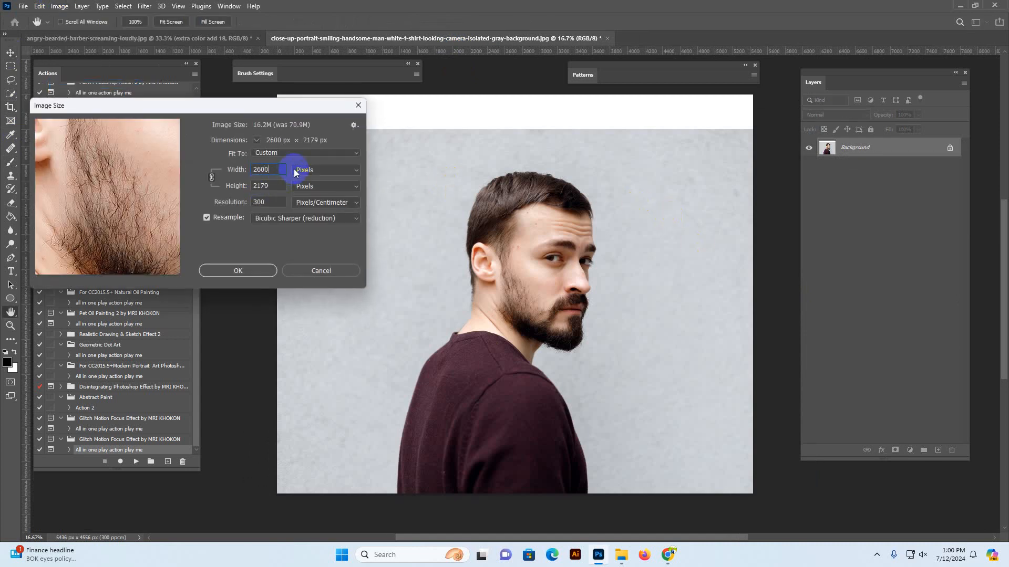
key("Return")
key("z")
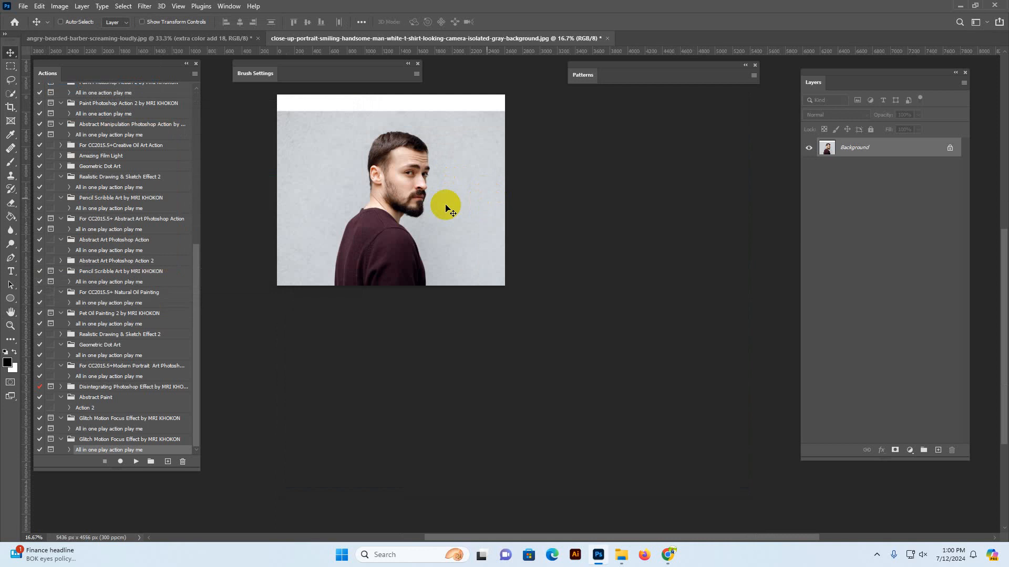
left_click(420, 195)
Select the man as the subject and add a new layer named brush above the background
key("w")
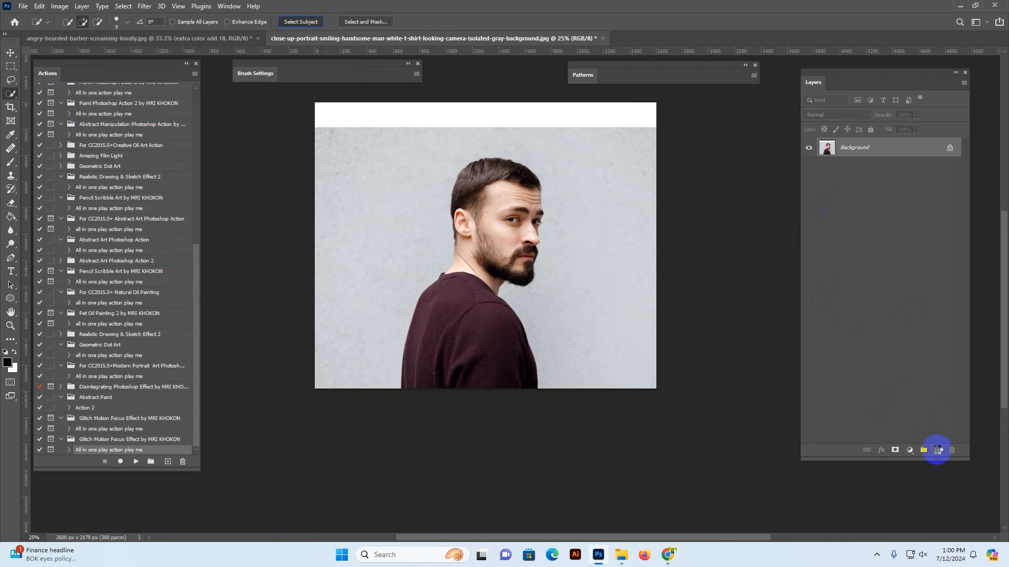
left_click(938, 451)
left_click_drag(552, 266, 531, 226)
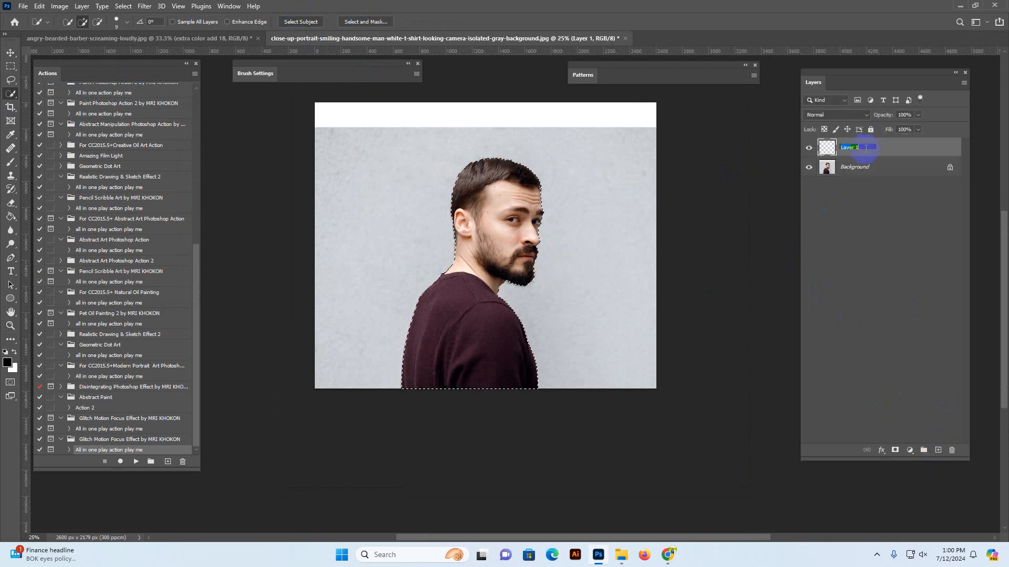
type("brush")
key("Return")
Set the brush colour to red and paint over the man's head, neck and upper shoulders inside the selection on the brush layer
left_click(10, 167)
left_click(8, 363)
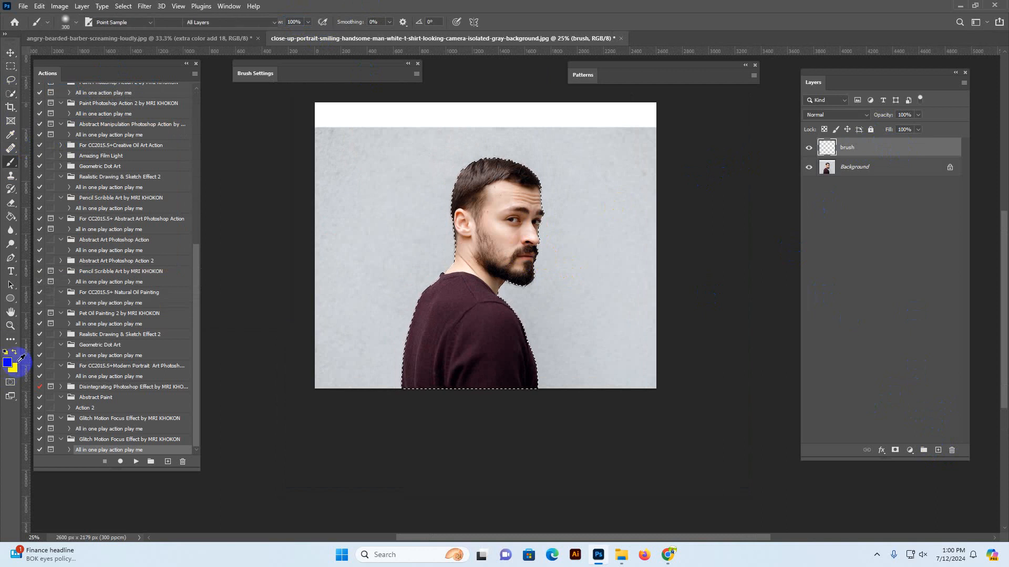
left_click_drag(806, 295, 824, 287)
left_click(930, 281)
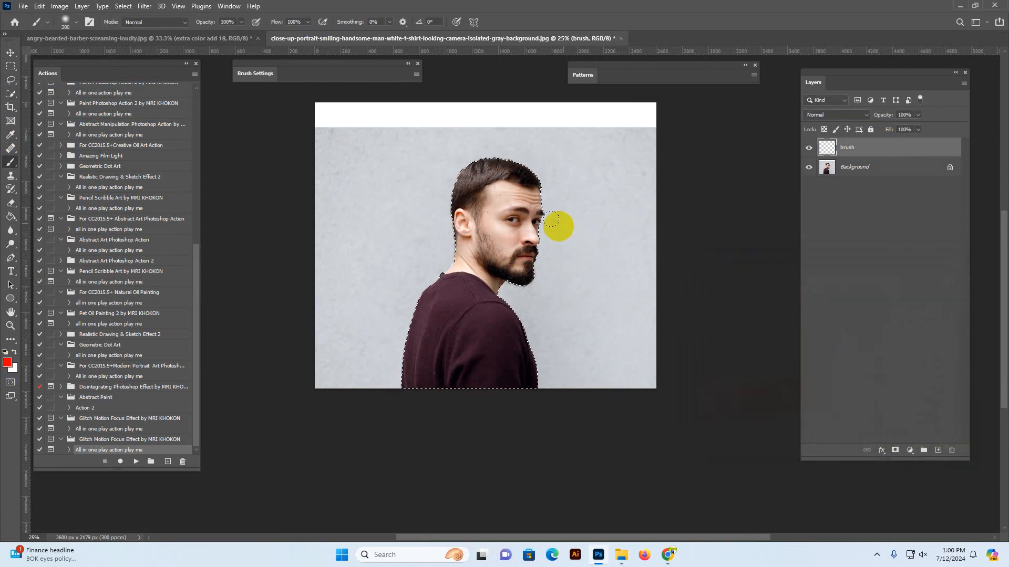
mouse_move(551, 231)
left_mouse_down()
mouse_move(534, 254)
mouse_move(494, 171)
left_mouse_up()
mouse_move(524, 187)
left_mouse_down()
mouse_move(487, 228)
mouse_move(441, 232)
mouse_move(354, 302)
mouse_move(471, 256)
mouse_move(486, 223)
mouse_move(452, 273)
mouse_move(475, 281)
mouse_move(489, 245)
mouse_move(417, 287)
mouse_move(519, 232)
mouse_move(467, 159)
mouse_move(526, 213)
left_mouse_up()
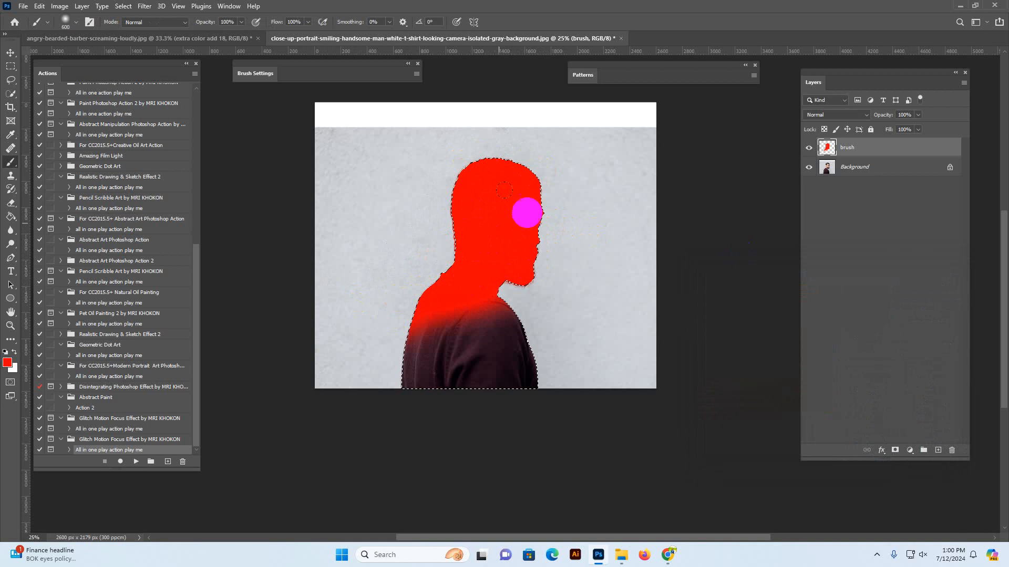
Deselect the man and run the Glitch Motion Focus Effect action through to its closing message, dismissing it
left_click(123, 6)
left_click(140, 27)
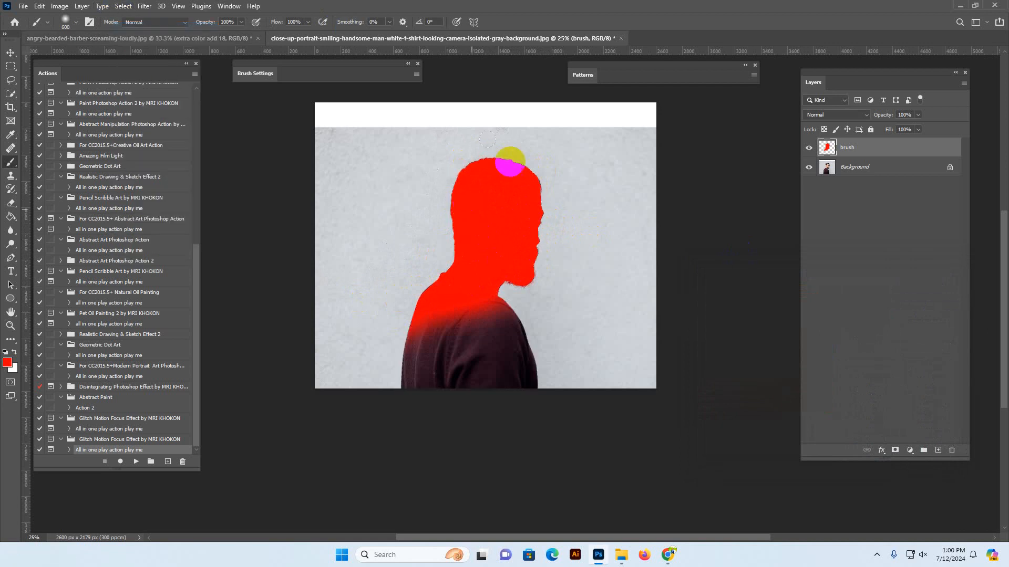
left_click(137, 462)
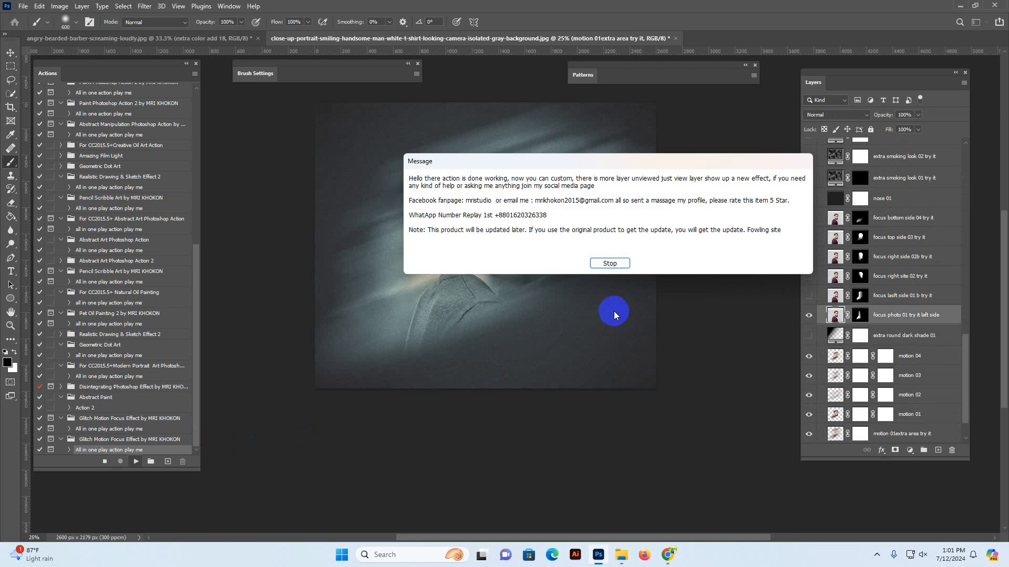
left_click(610, 264)
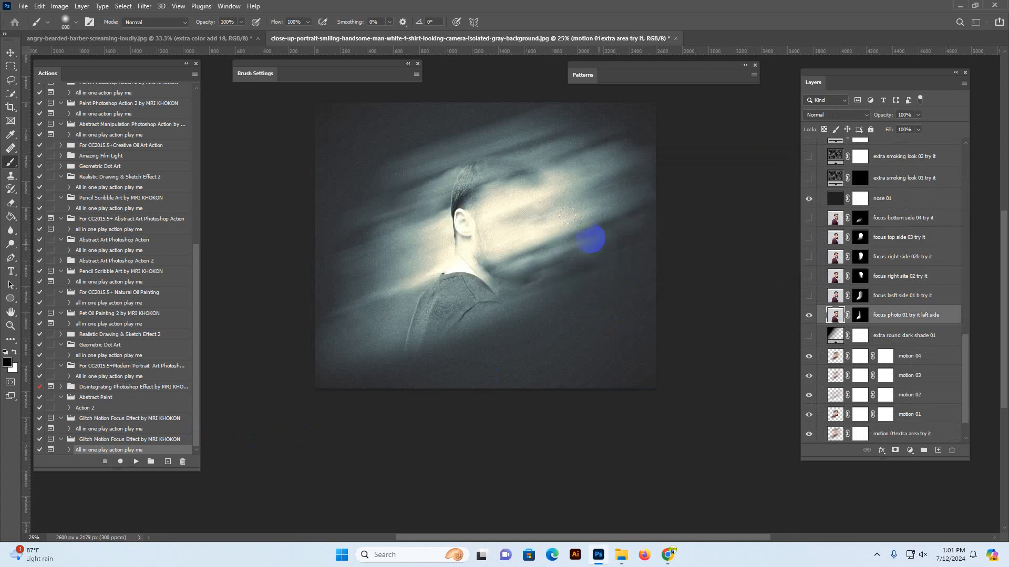
Hide the "focus photo 01 try it laft side" layer and show the "focus right site 02 try it" layer
key("z")
left_click(542, 217)
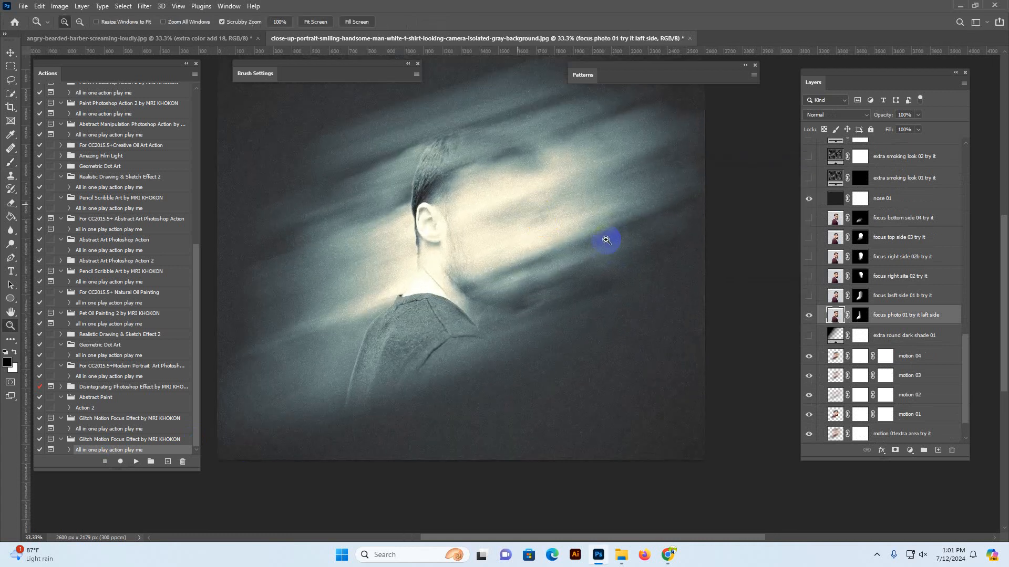
left_click(540, 216)
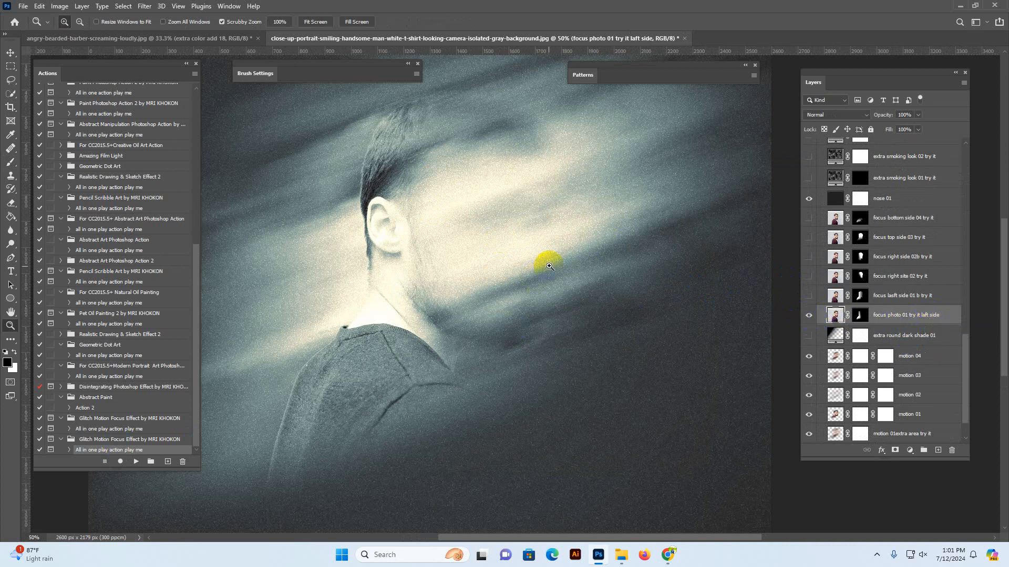
left_click(809, 314)
left_click(830, 276)
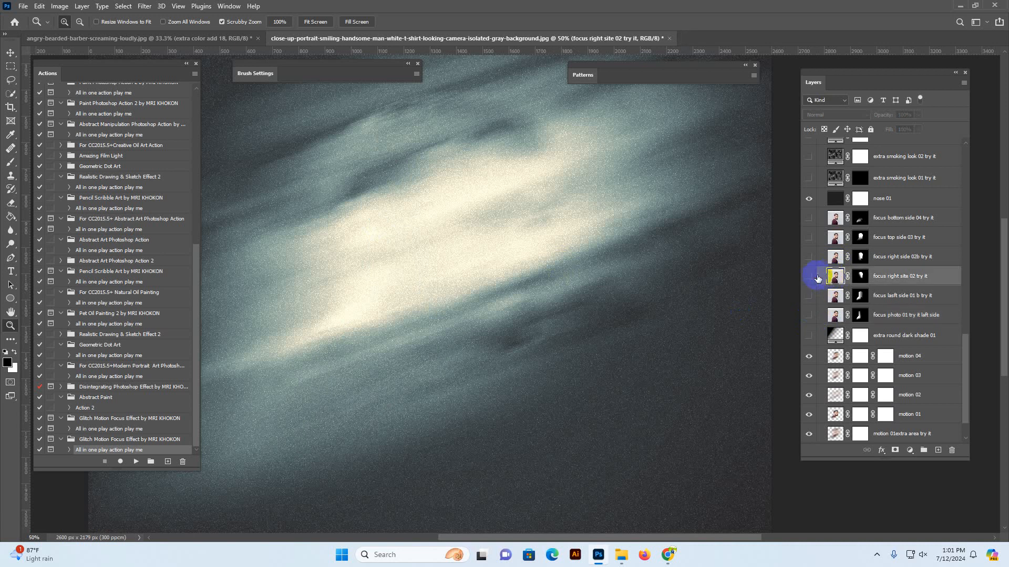
left_click(810, 277)
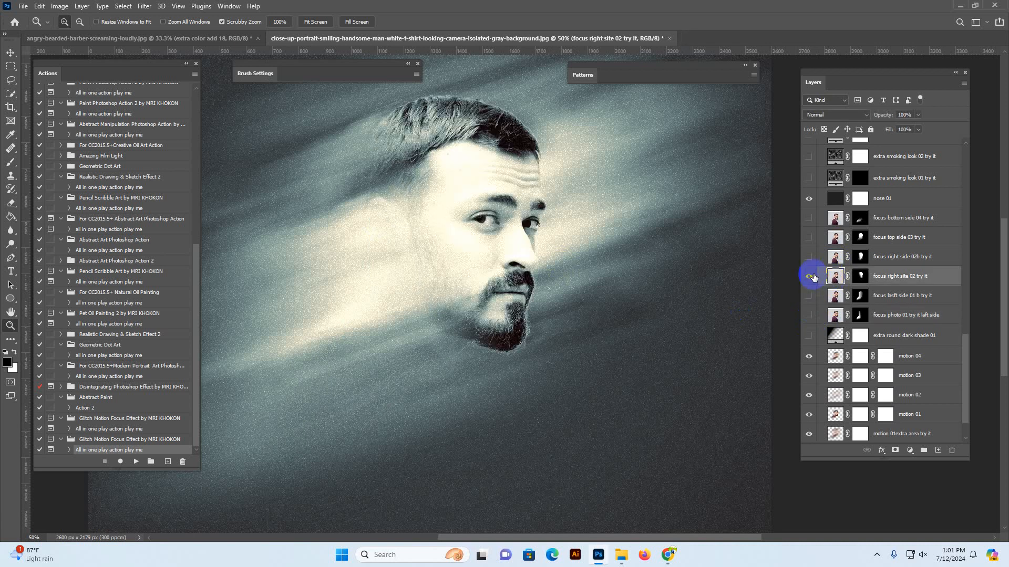
left_click(810, 277)
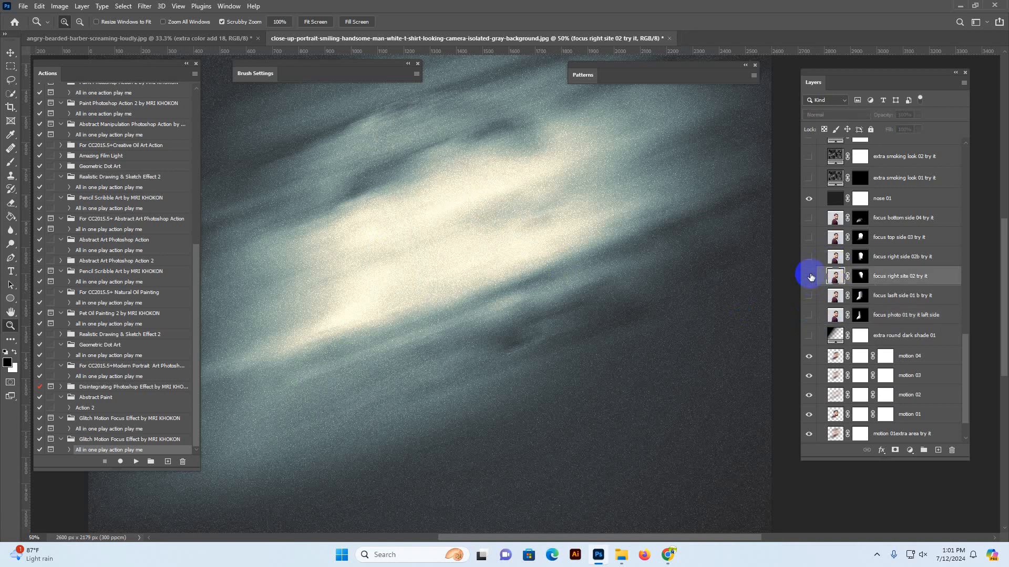
left_click(809, 277)
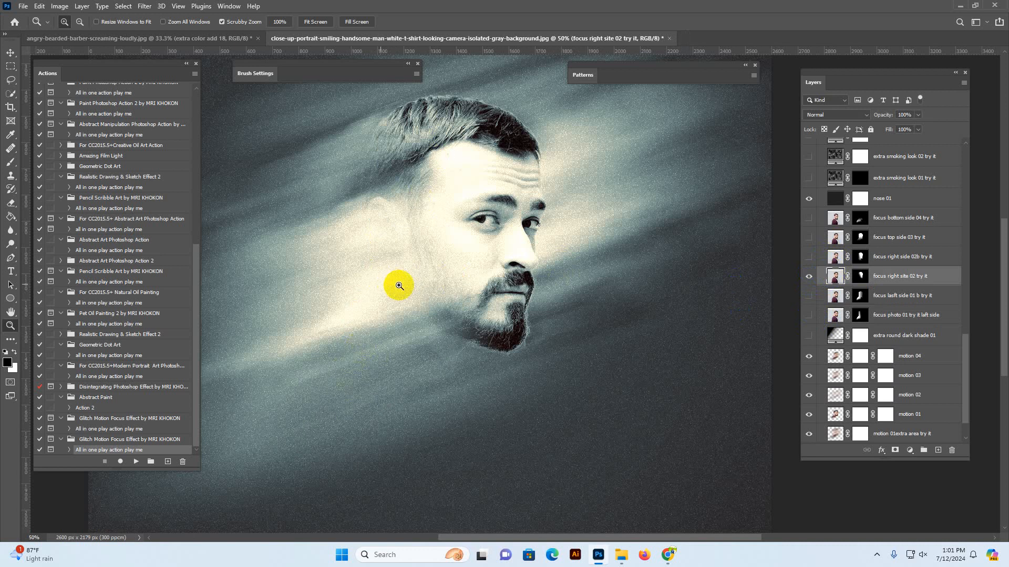
Preview the "focus right side 02b try it" layer alone and return to showing "focus right site 02 try it"
left_click(808, 276)
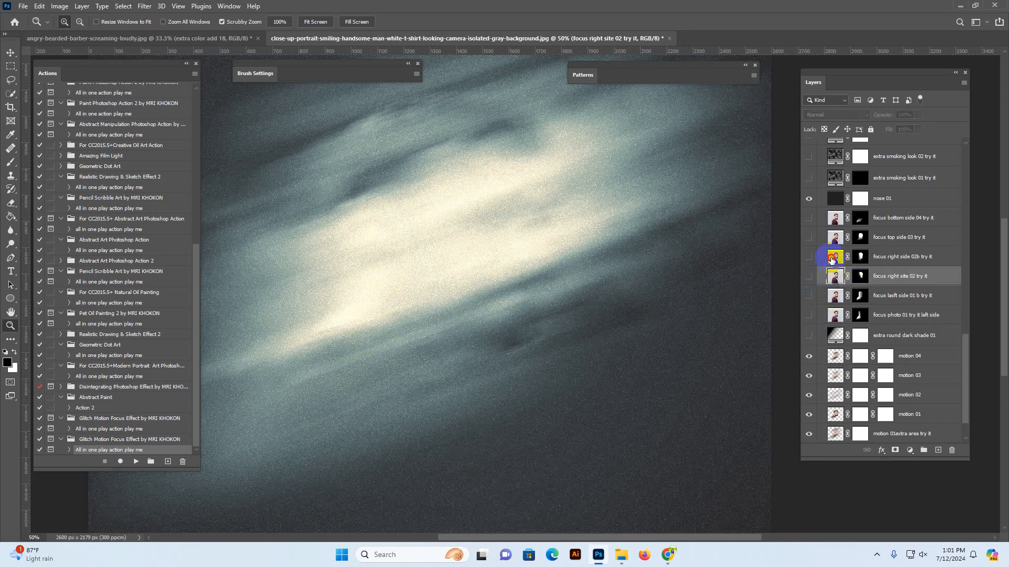
left_click(831, 258)
left_click(809, 258)
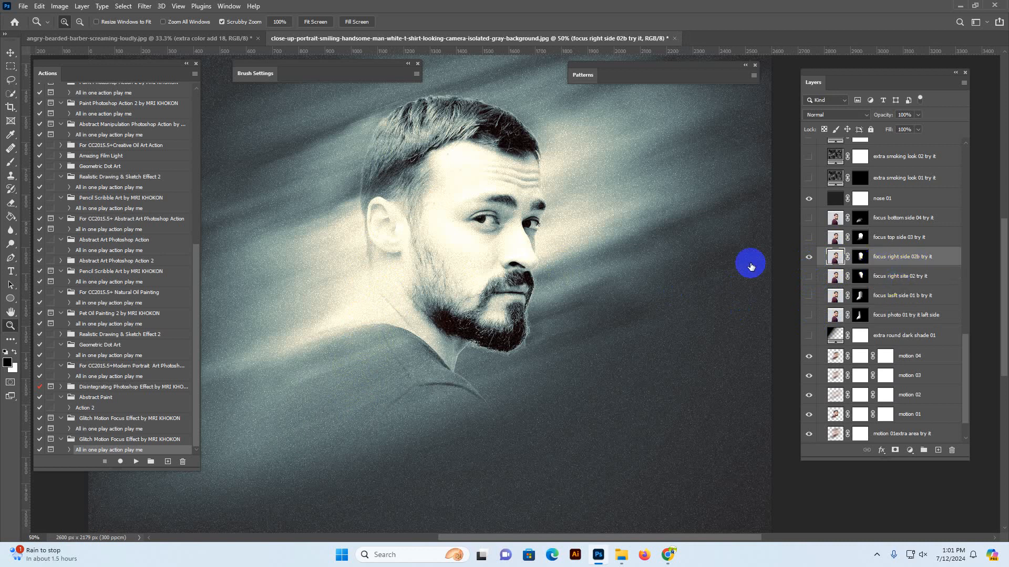
left_click(809, 258)
left_click(833, 278)
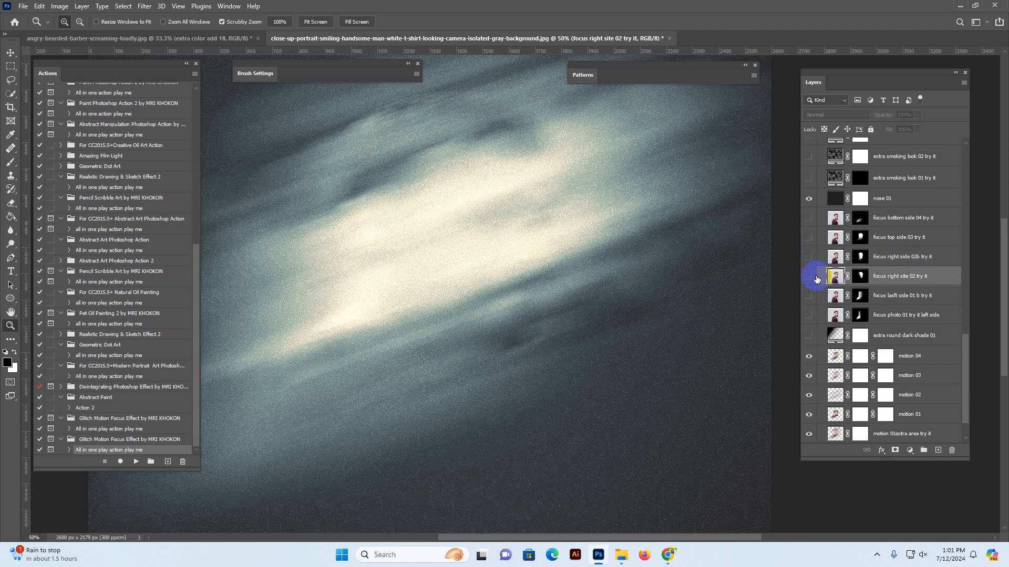
left_click(808, 276)
Reveal the back of the man's head and ear by painting white on the "focus right site 02" mask with a 300 px brush
left_click(868, 280)
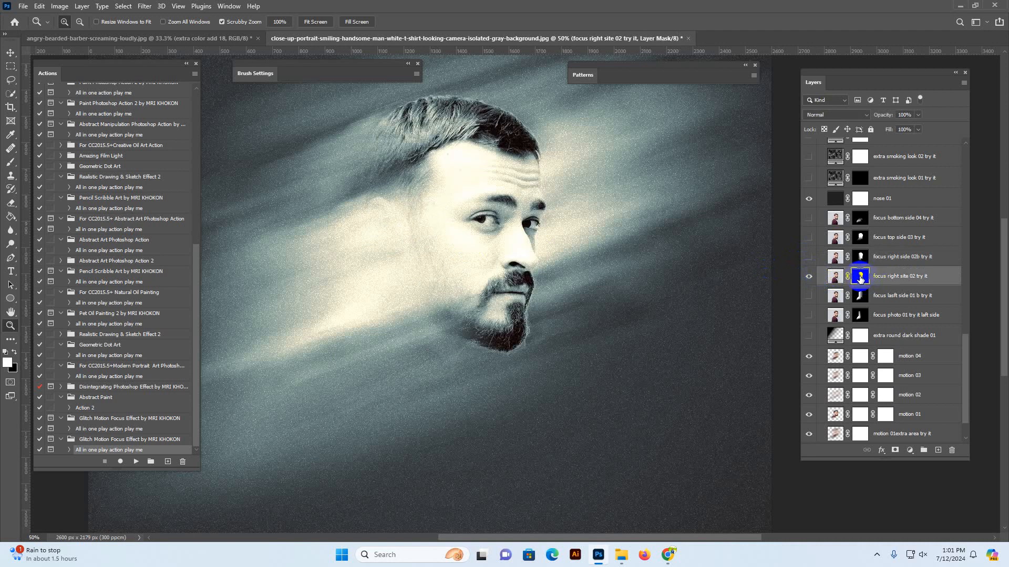
left_click(11, 162)
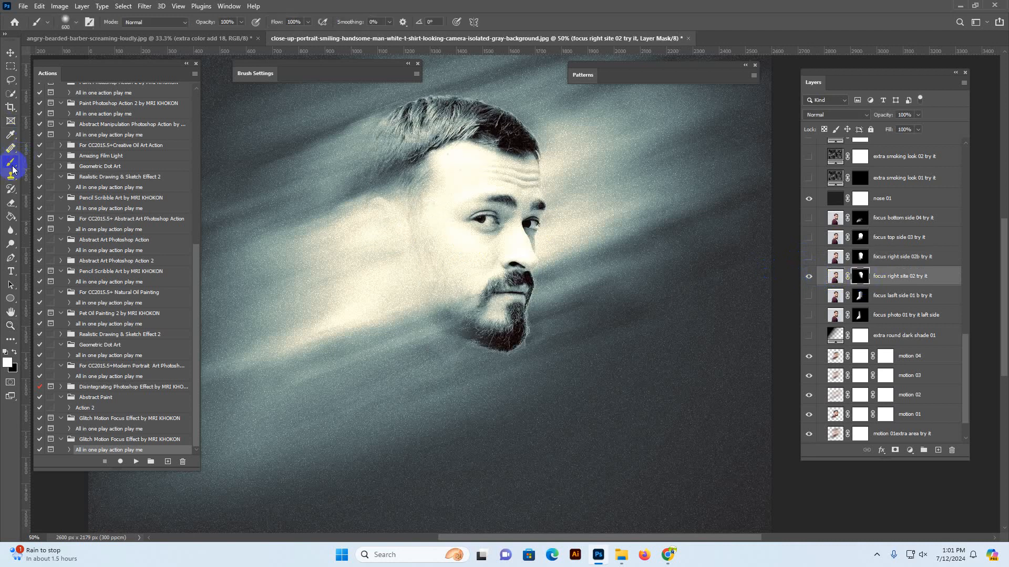
key("bracketleft")
key("bracketleft")
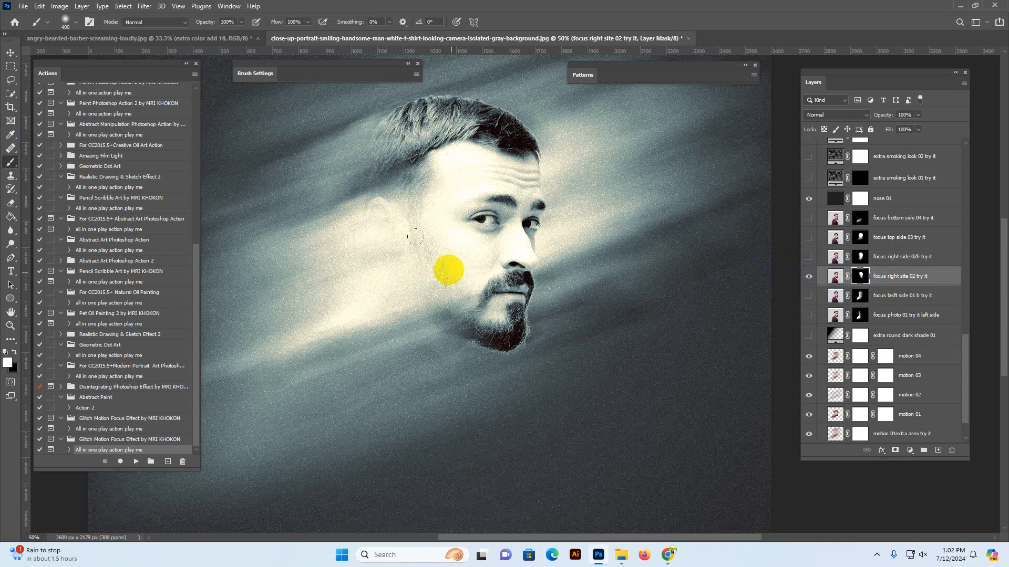
key("bracketleft")
mouse_move(394, 190)
left_mouse_down()
mouse_move(362, 185)
mouse_move(452, 293)
mouse_move(441, 310)
mouse_move(400, 305)
left_mouse_up()
Lower the brush opacity to 18% and softly reveal the neck and shoulder on the "focus right site 02" mask
left_click(241, 21)
left_click_drag(244, 33, 201, 33)
mouse_move(404, 240)
left_mouse_down()
mouse_move(383, 319)
mouse_move(315, 342)
left_mouse_up()
mouse_move(449, 359)
left_mouse_down()
mouse_move(421, 323)
mouse_move(430, 279)
mouse_move(465, 274)
left_mouse_up()
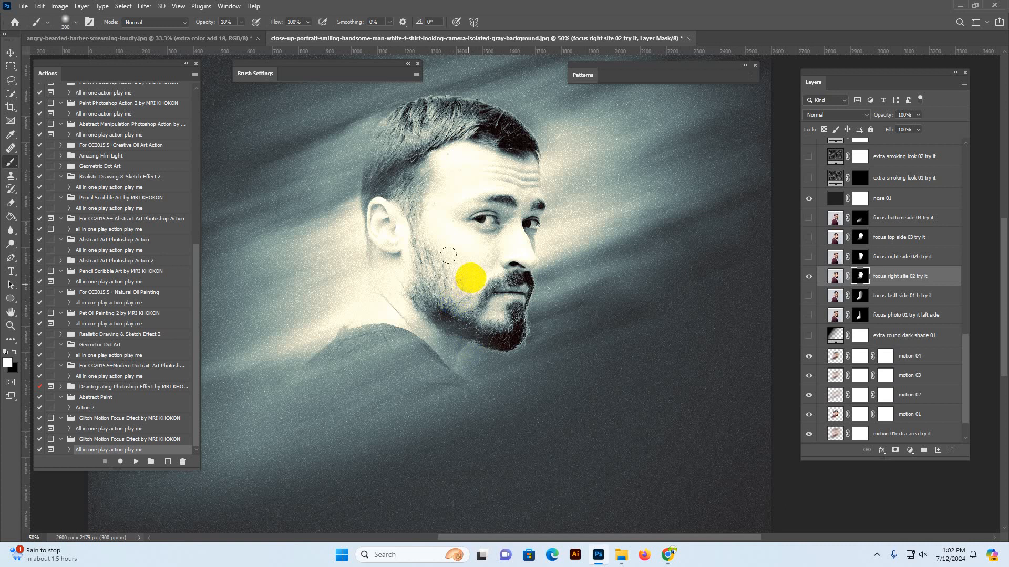
left_click(405, 299)
Hide the "focus right site 02 try it" layer and show "focus right side 02b try it" instead
left_click(830, 279)
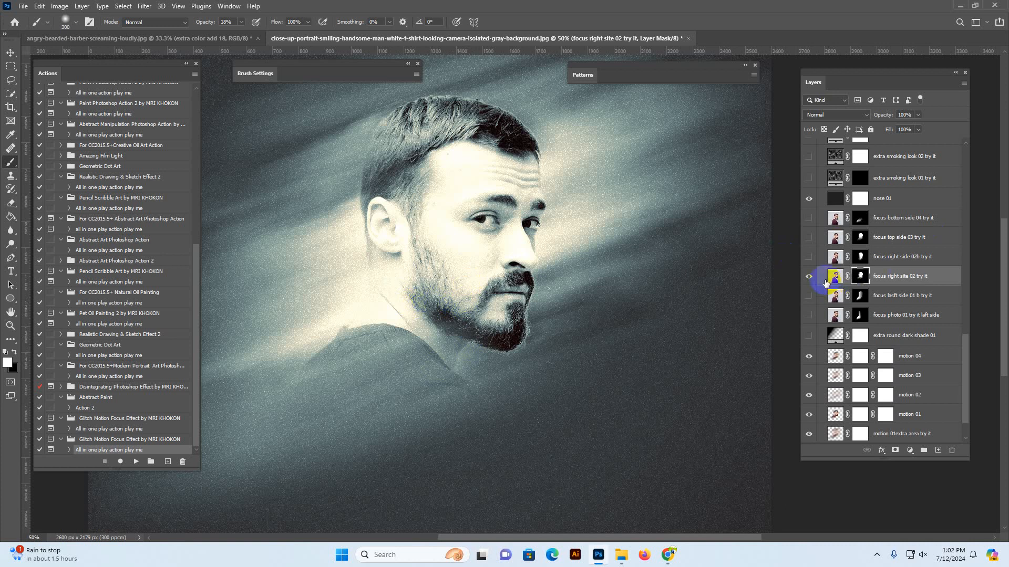
left_click(815, 272)
left_click(822, 256)
left_click(809, 257)
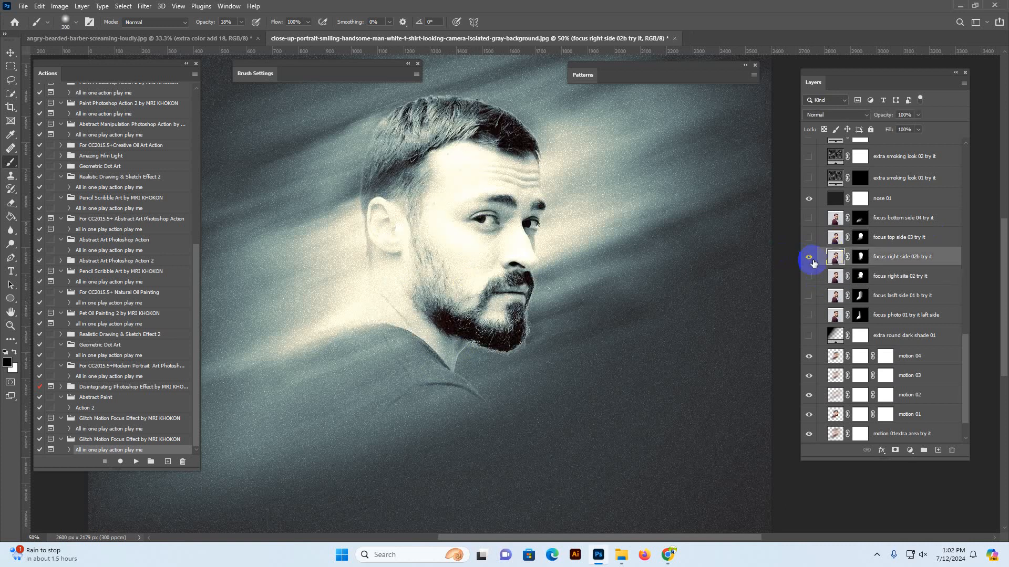
Paint black at 100% brush opacity on the "focus right side 02b" mask over the neck, shoulder and back of the head
left_click(861, 257)
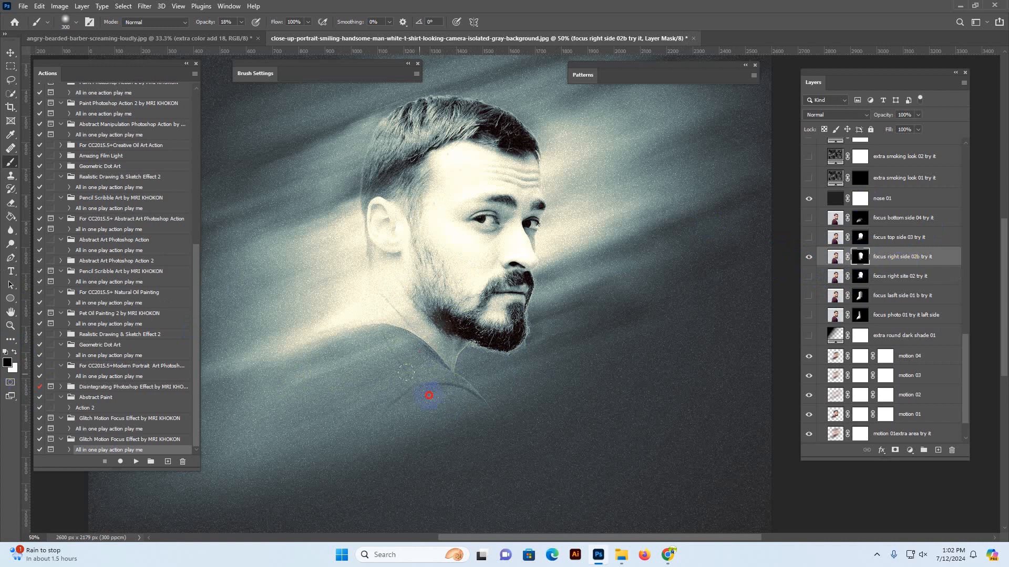
left_click(242, 22)
left_click_drag(242, 24, 285, 32)
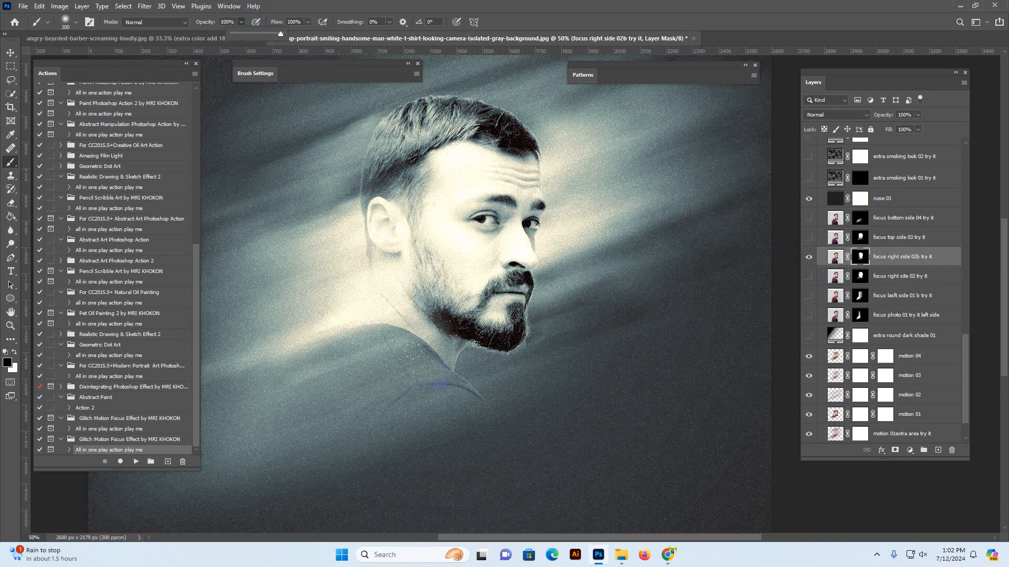
mouse_move(420, 305)
left_mouse_down()
mouse_move(466, 462)
mouse_move(414, 285)
left_mouse_up()
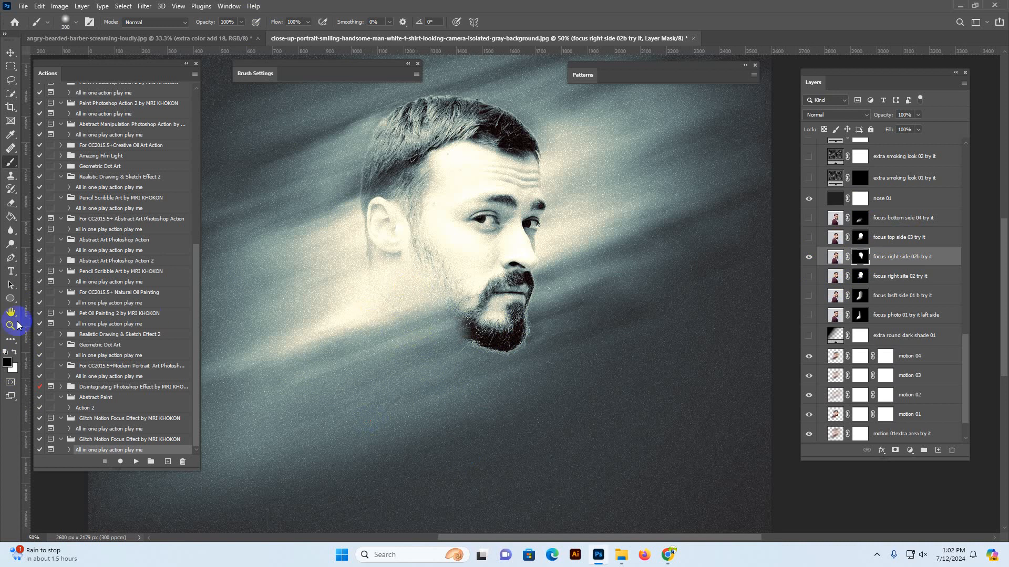
mouse_move(391, 369)
left_mouse_down()
mouse_move(436, 408)
mouse_move(458, 408)
mouse_move(346, 371)
mouse_move(428, 370)
mouse_move(397, 367)
left_mouse_up()
mouse_move(396, 308)
left_mouse_down()
mouse_move(355, 210)
mouse_move(362, 178)
left_mouse_up()
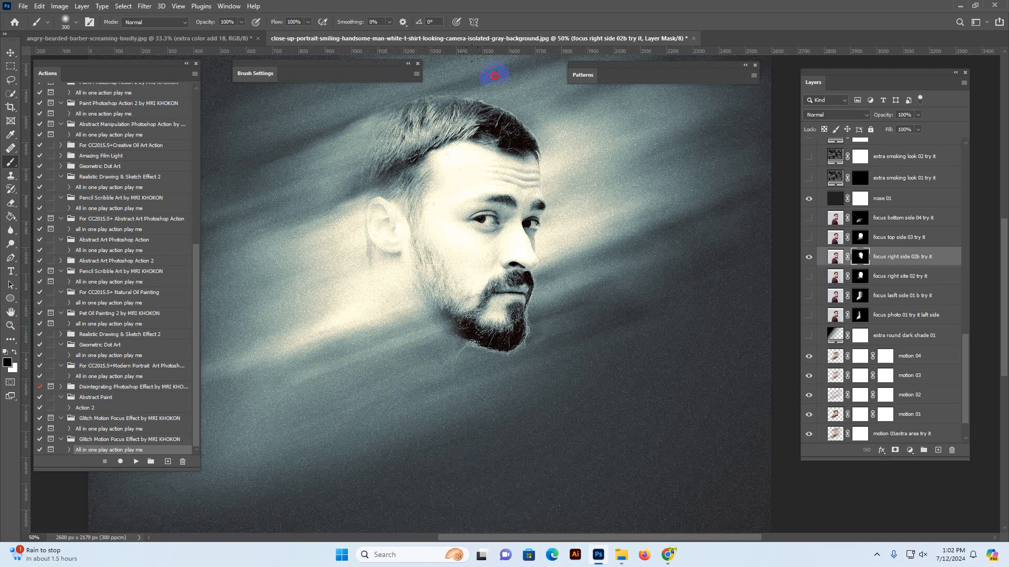
Swap "focus right side 02b" for "focus right site 02" and preview the "extra smoking look" 03 and 04 layers
left_click(809, 257)
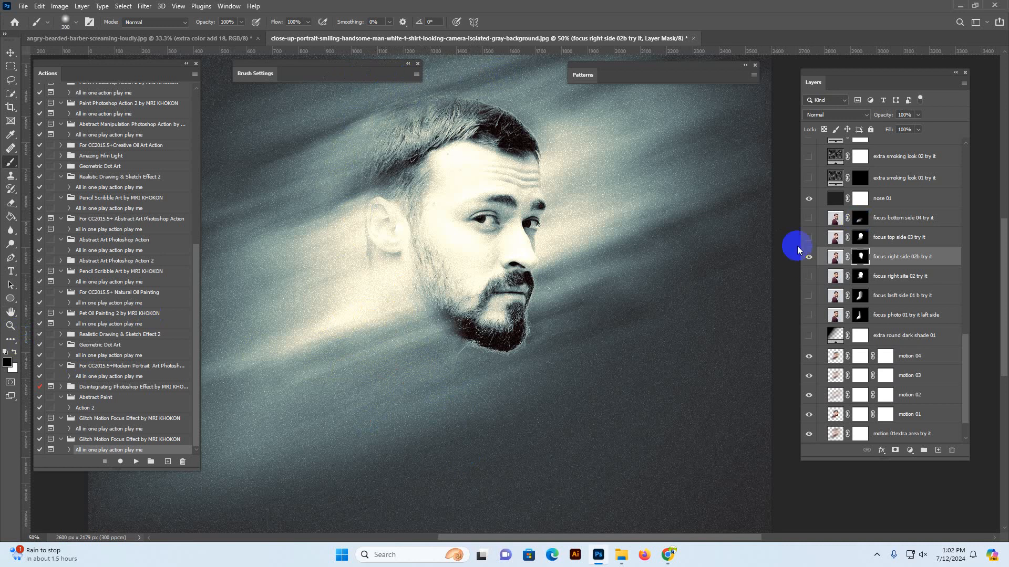
left_click(811, 283)
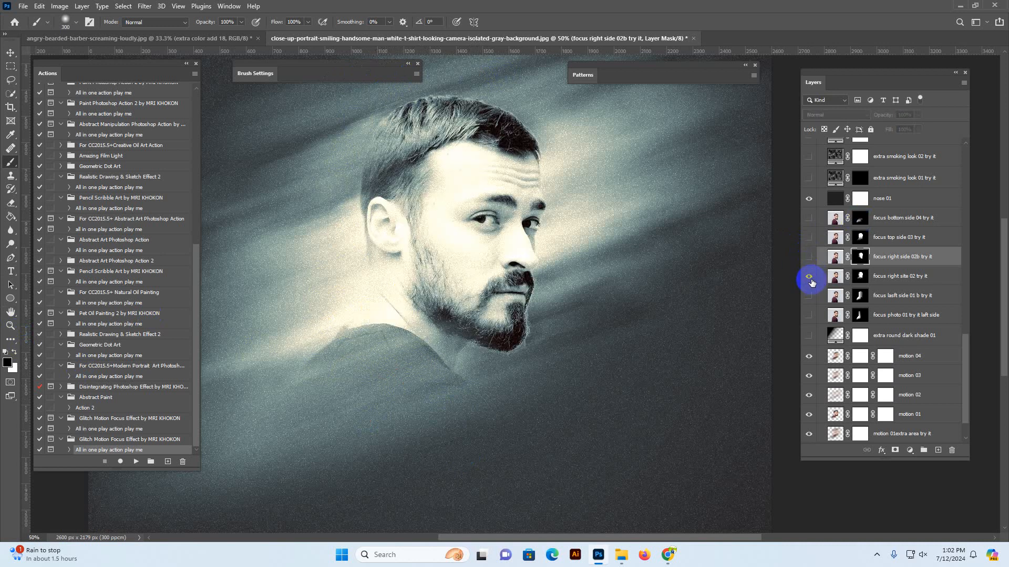
scroll(888, 259, "up", 3)
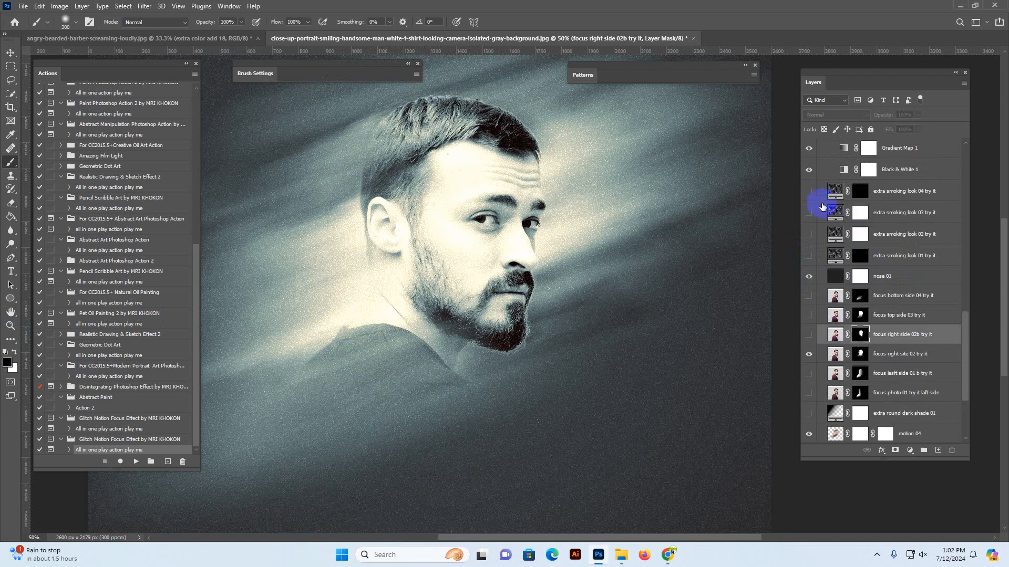
left_click(809, 212)
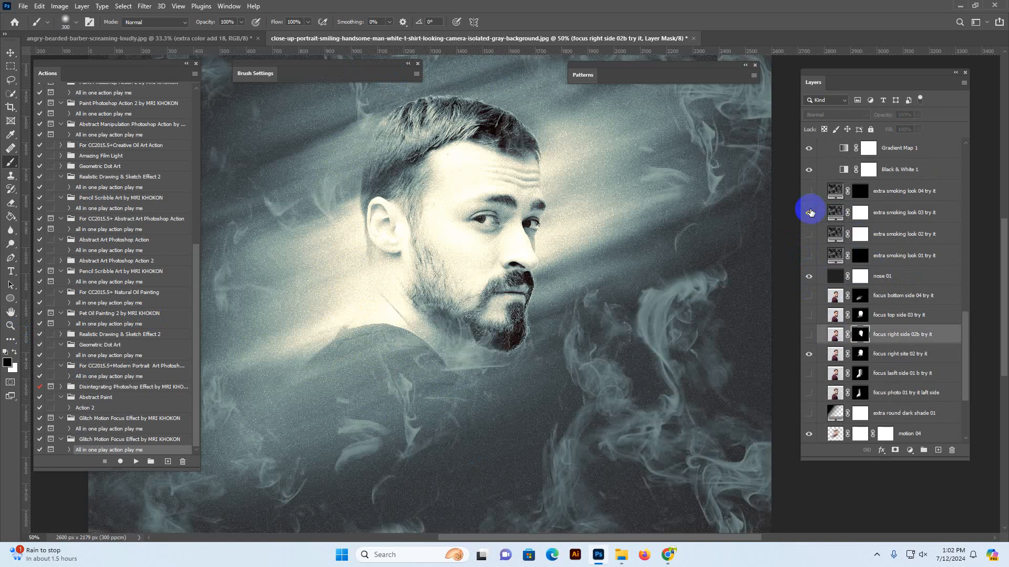
left_click(810, 211)
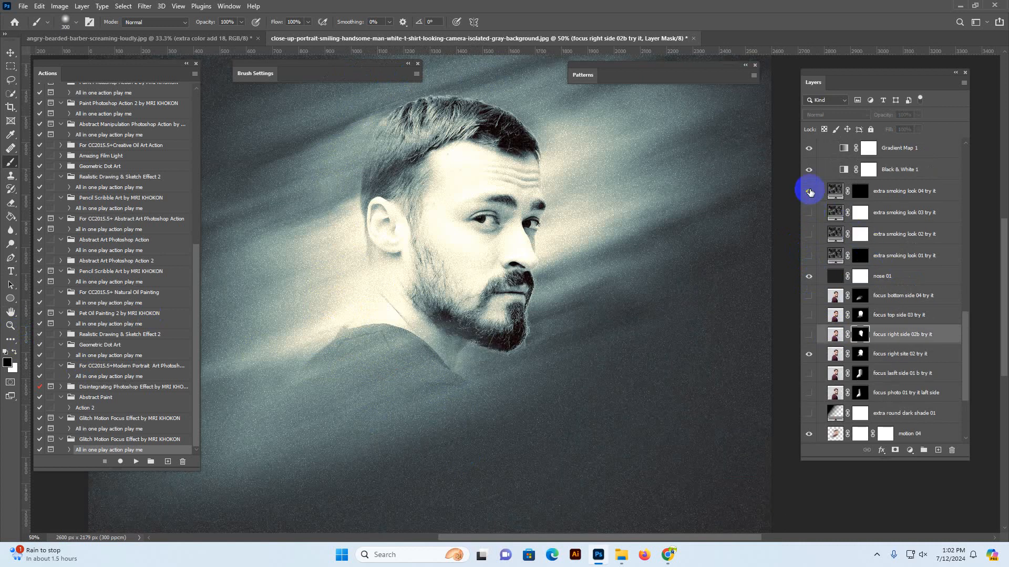
left_click(809, 191)
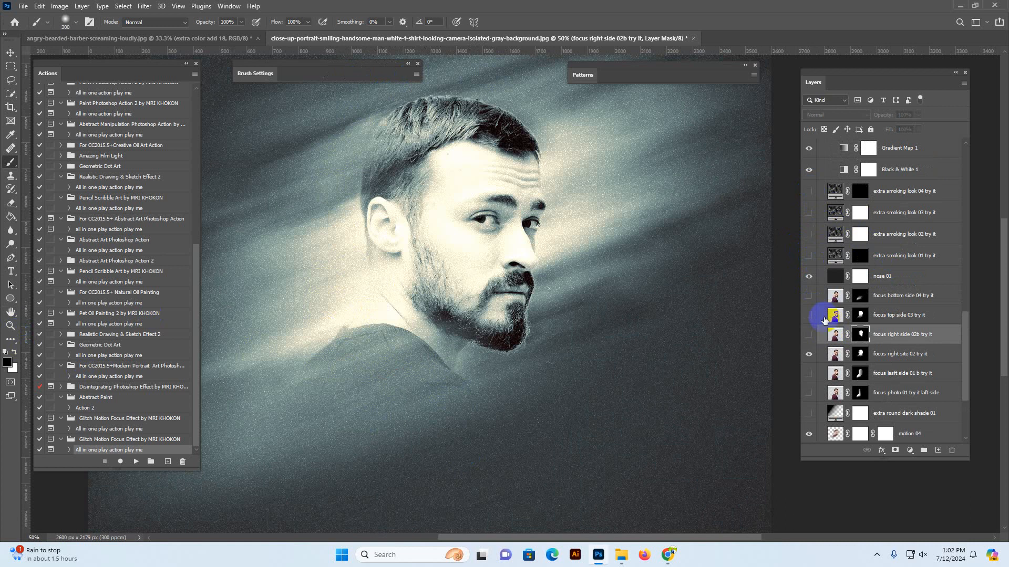
Show the "focus top side 03 try it" layer in place of "focus right site 02 try it" and select it
left_click(809, 316)
left_click(809, 353)
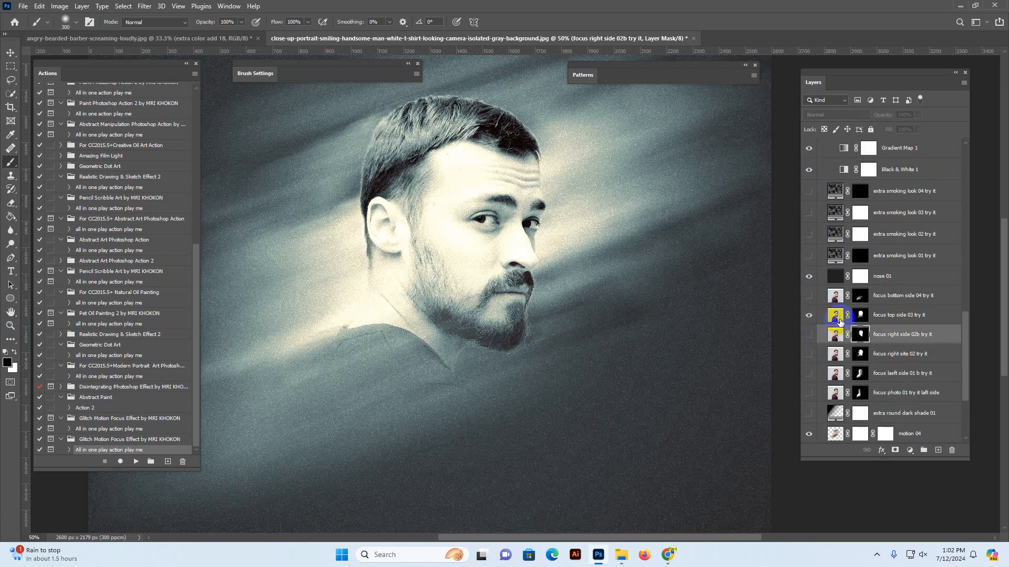
left_click(838, 319)
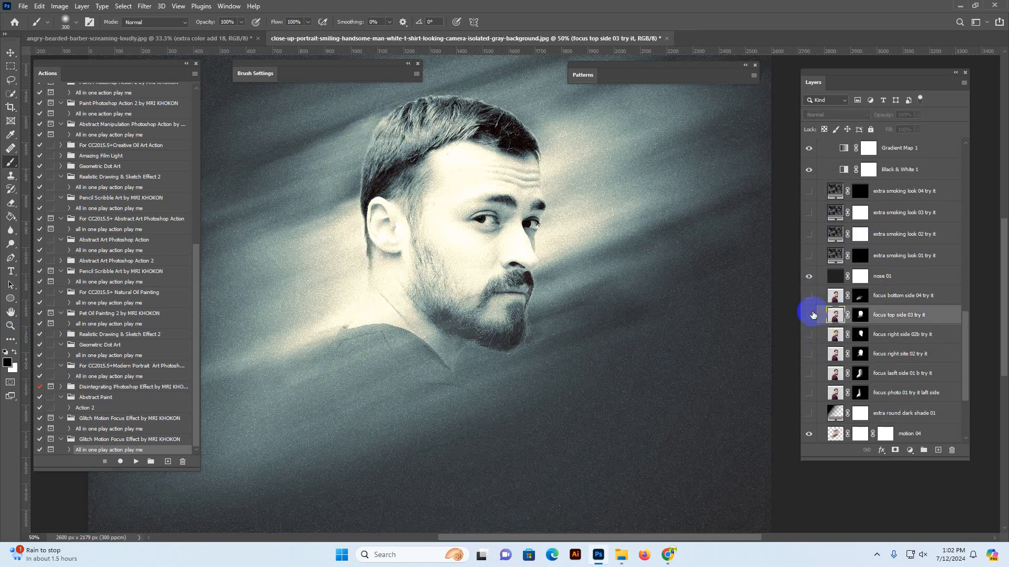
left_click(812, 315)
left_click(807, 314)
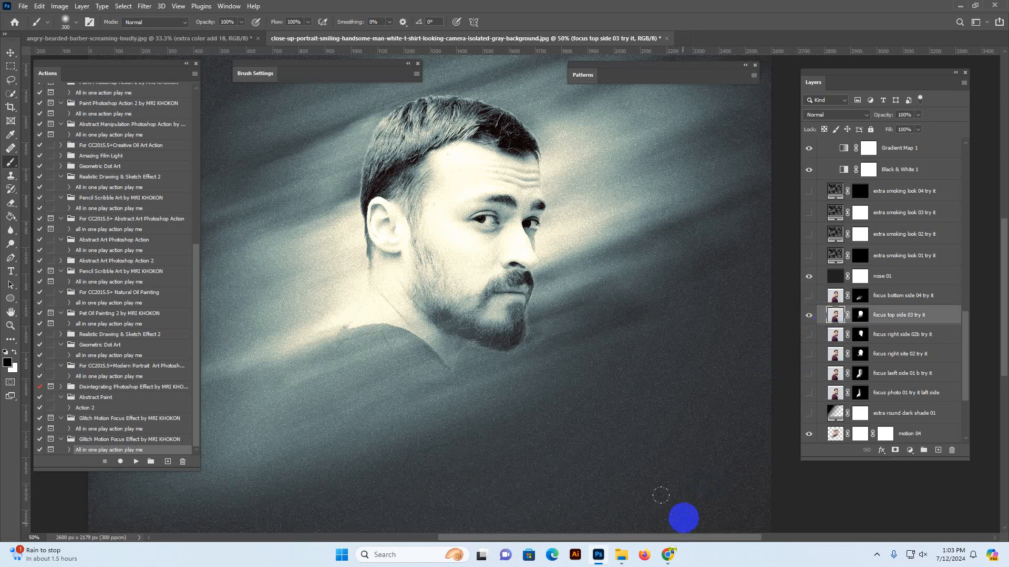
Switch to Chrome and look over the MRI STUDIO shop page and its products on Creative Market
mouse_move(669, 552)
left_click(648, 503)
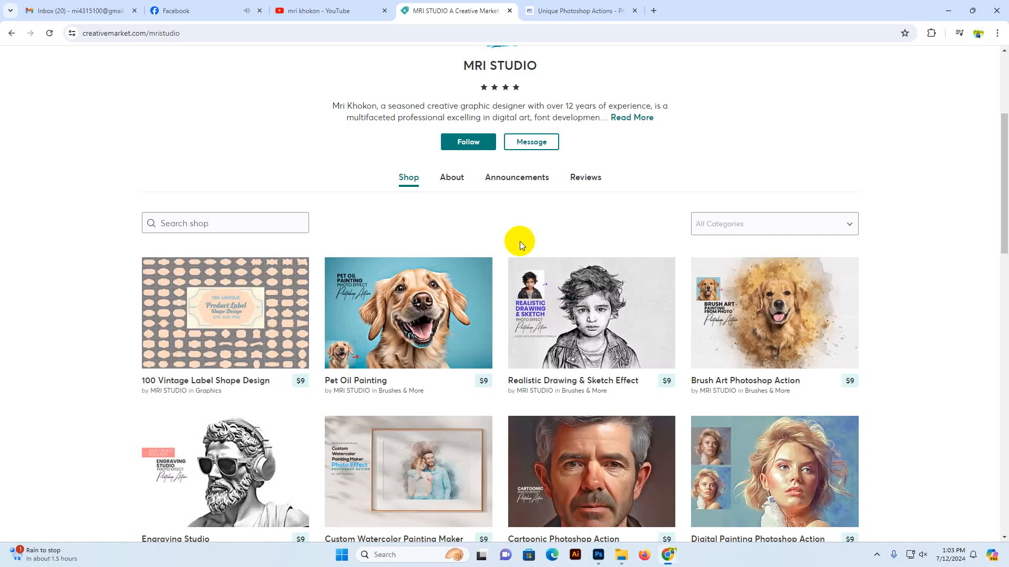
left_click_drag(546, 69, 443, 68)
scroll(528, 258, "up", 3)
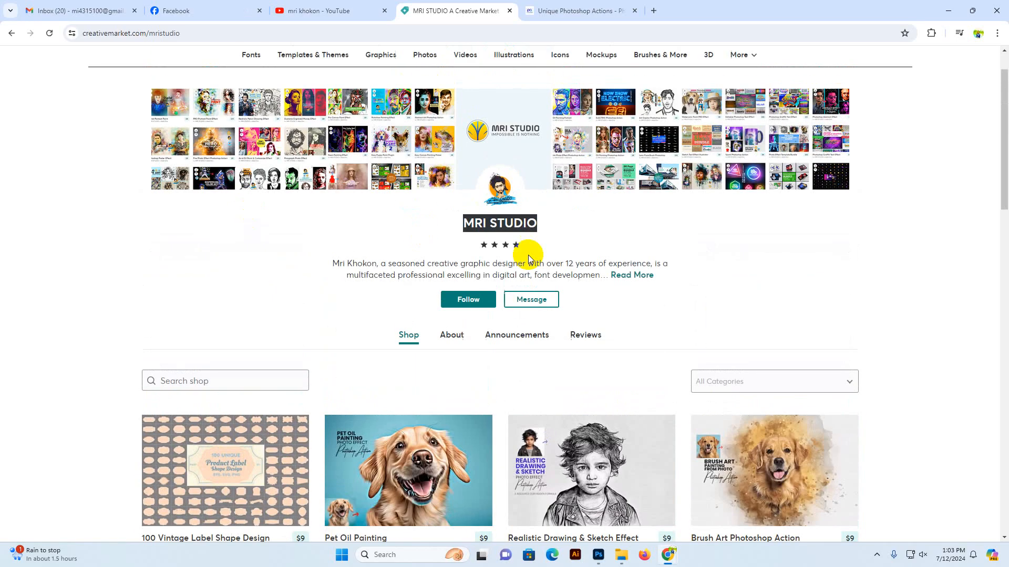
scroll(200, 265, "up", 1)
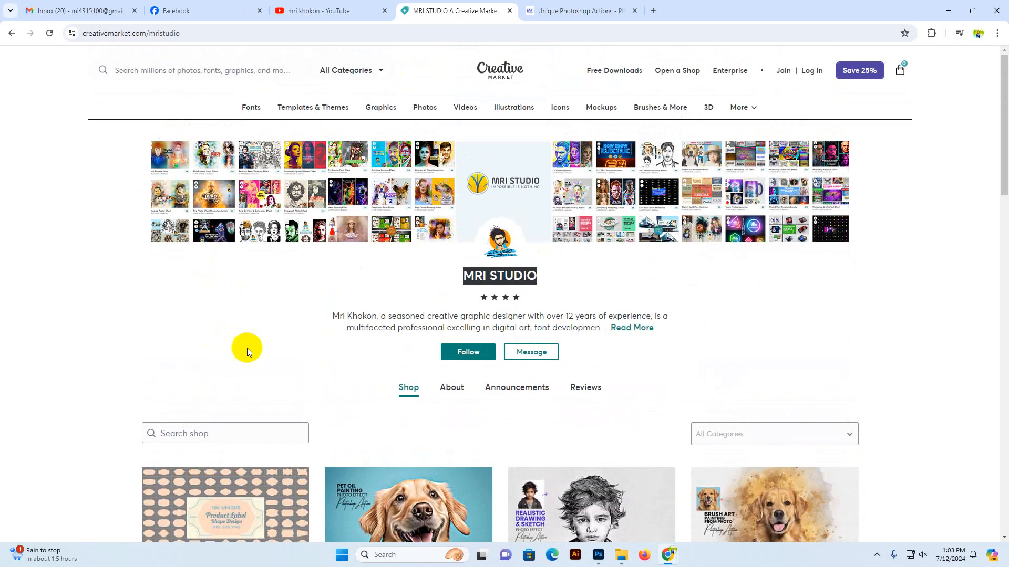
scroll(246, 347, "down", 5)
scroll(861, 331, "down", 3)
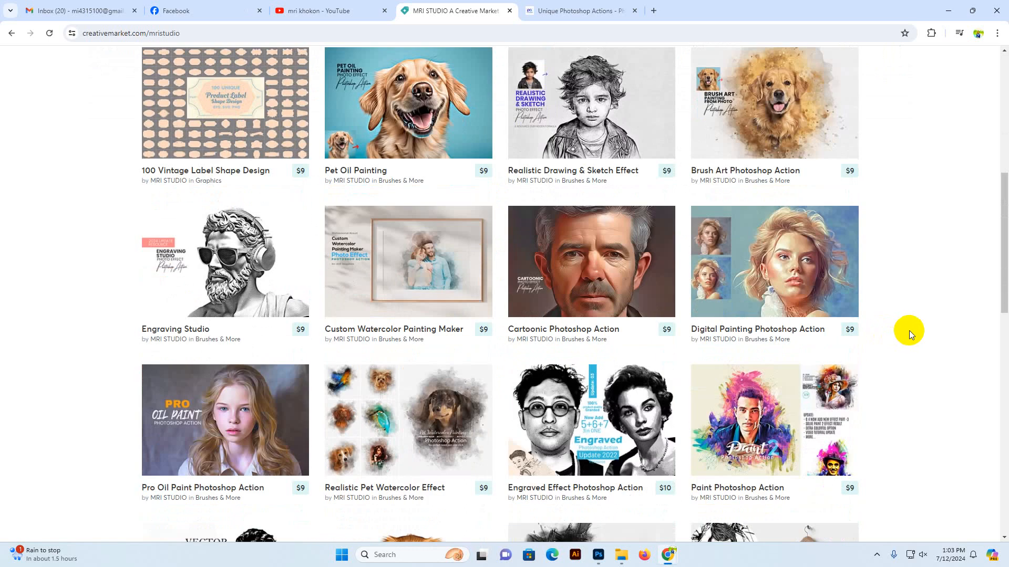
Look through the rest of the MRI STUDIO product listings and return to the shop header
scroll(928, 367, "down", 5)
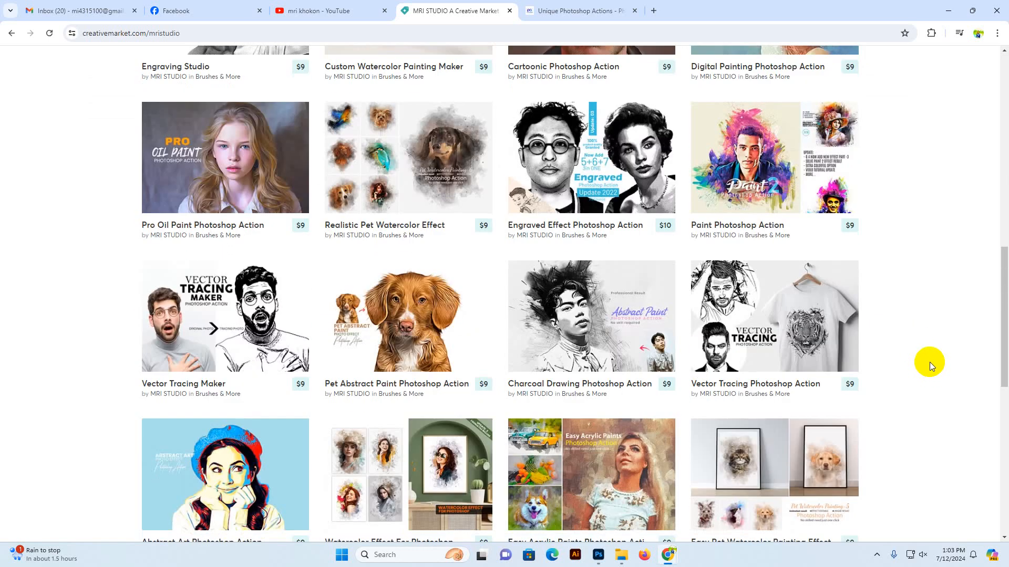
scroll(928, 362, "down", 6)
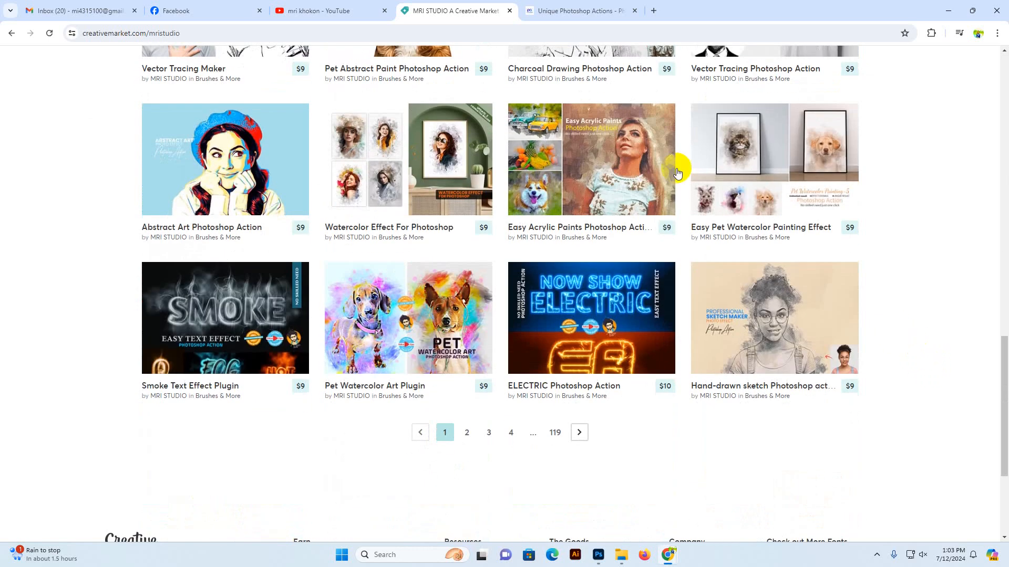
scroll(921, 318, "up", 5)
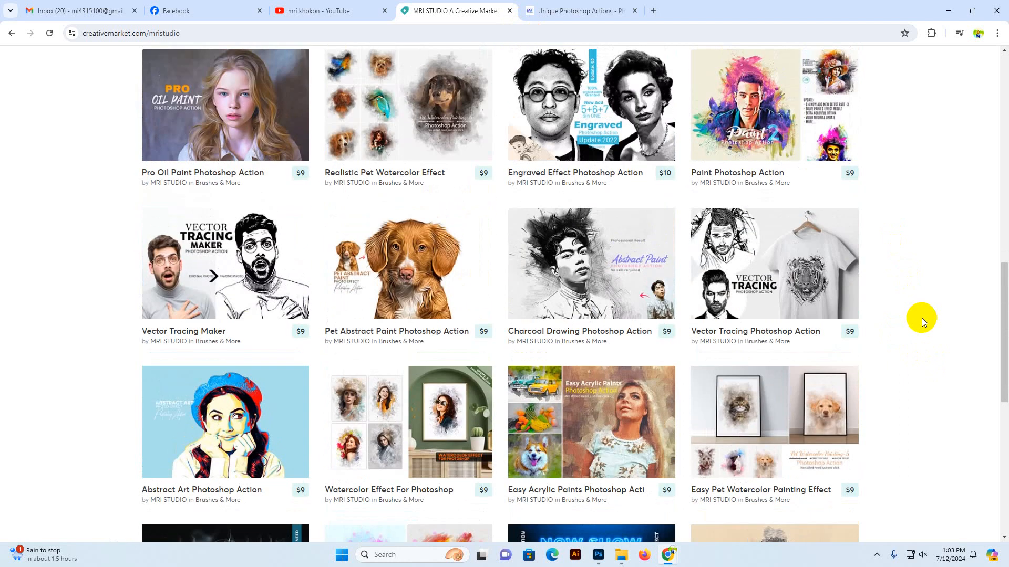
scroll(922, 317, "up", 7)
scroll(948, 255, "up", 5)
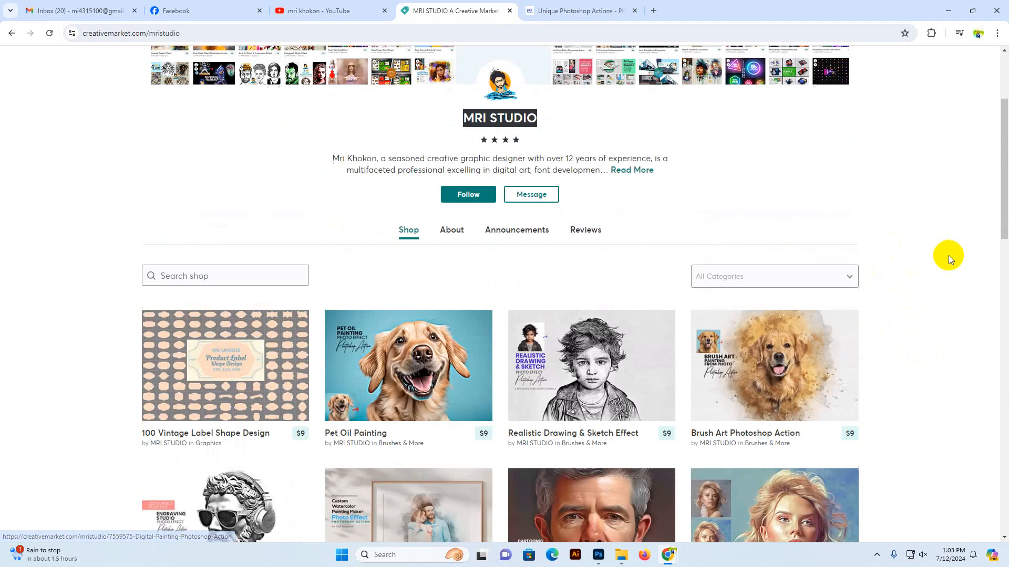
Switch to the photoshopaction.net page, dismiss the support chat message, and look over the homepage from the blog section up to its main banner
left_click(576, 14)
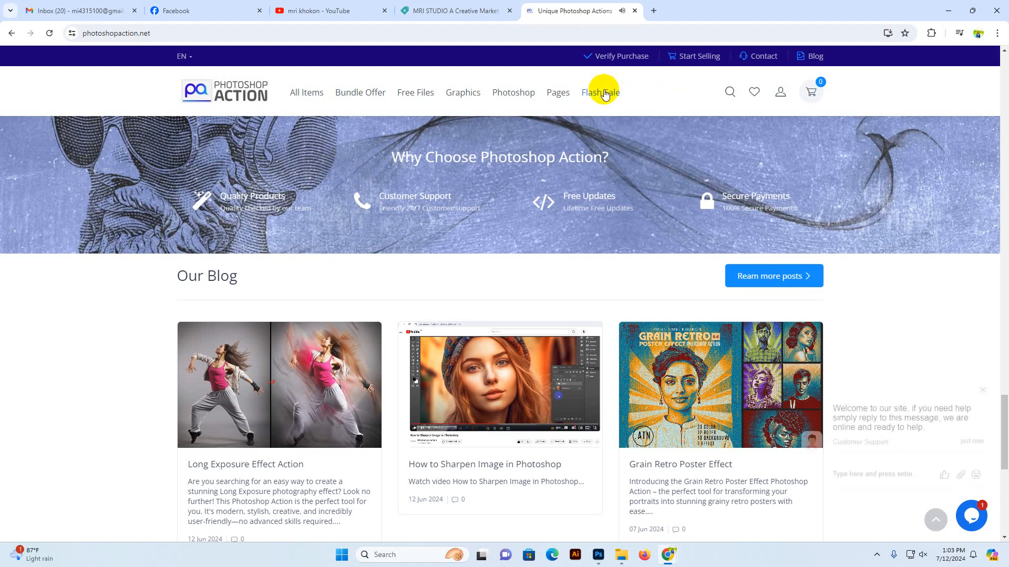
left_click(982, 390)
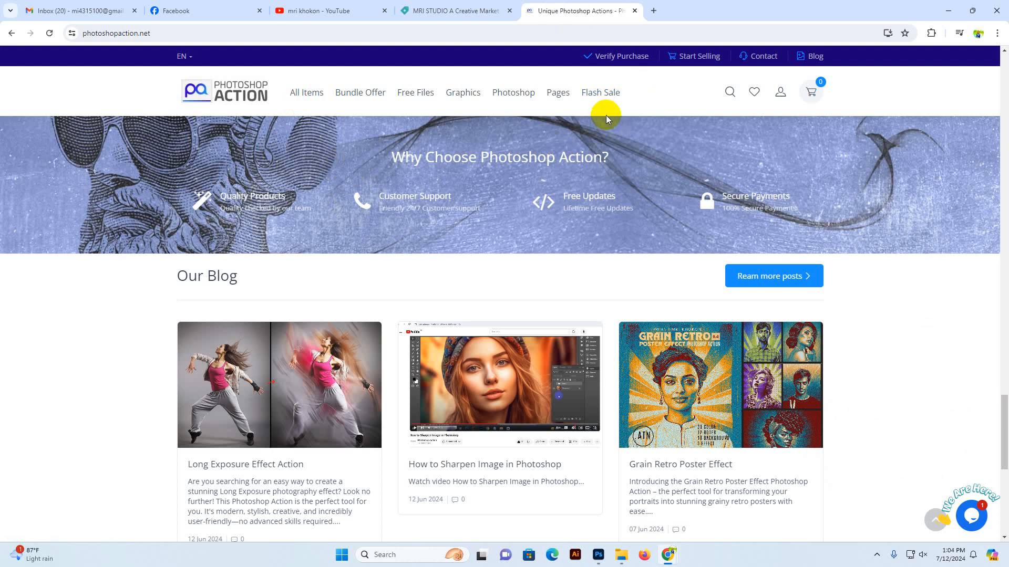
scroll(646, 197, "down", 2)
scroll(642, 202, "up", 15)
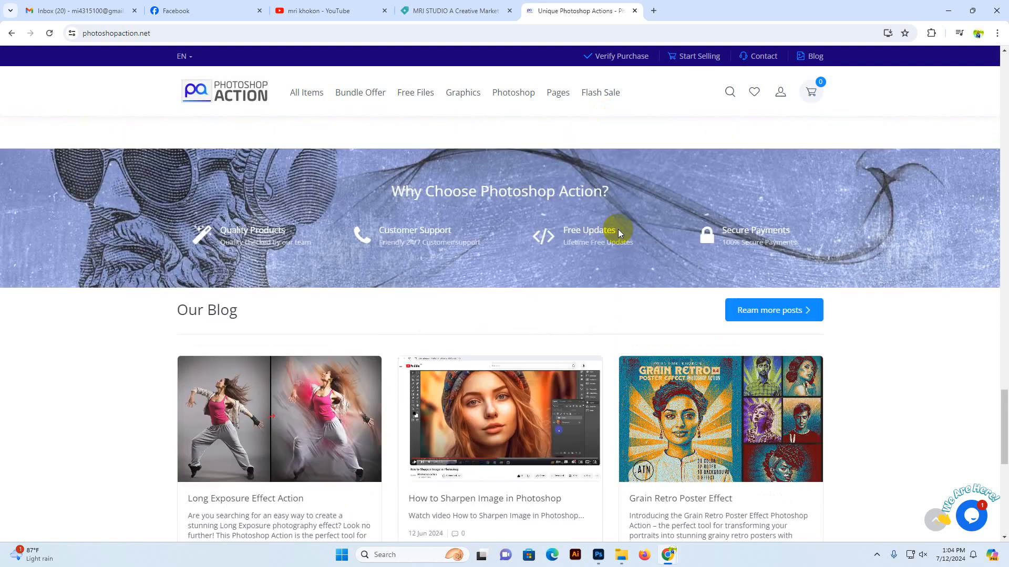
scroll(851, 299, "up", 10)
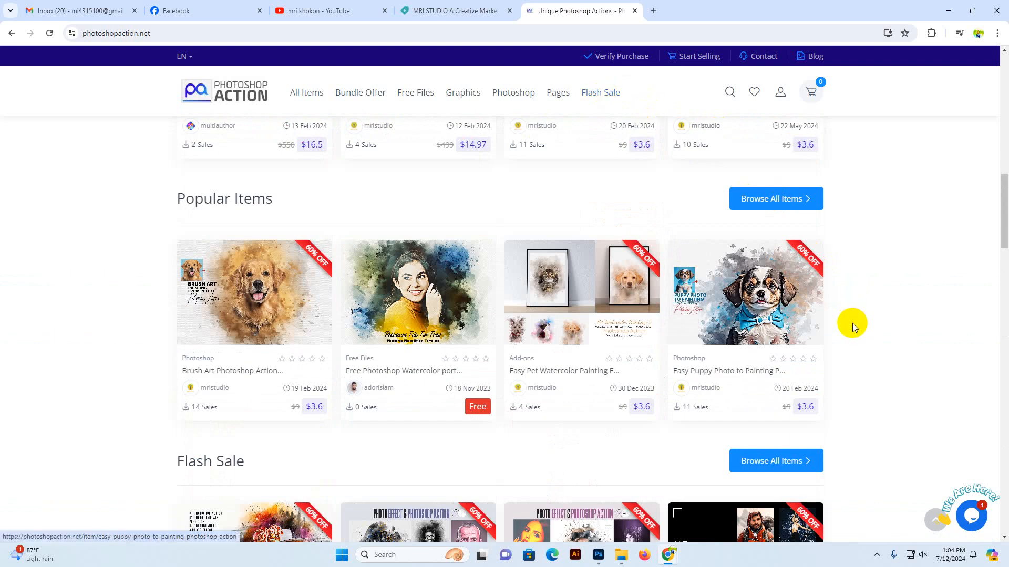
scroll(871, 320, "up", 5)
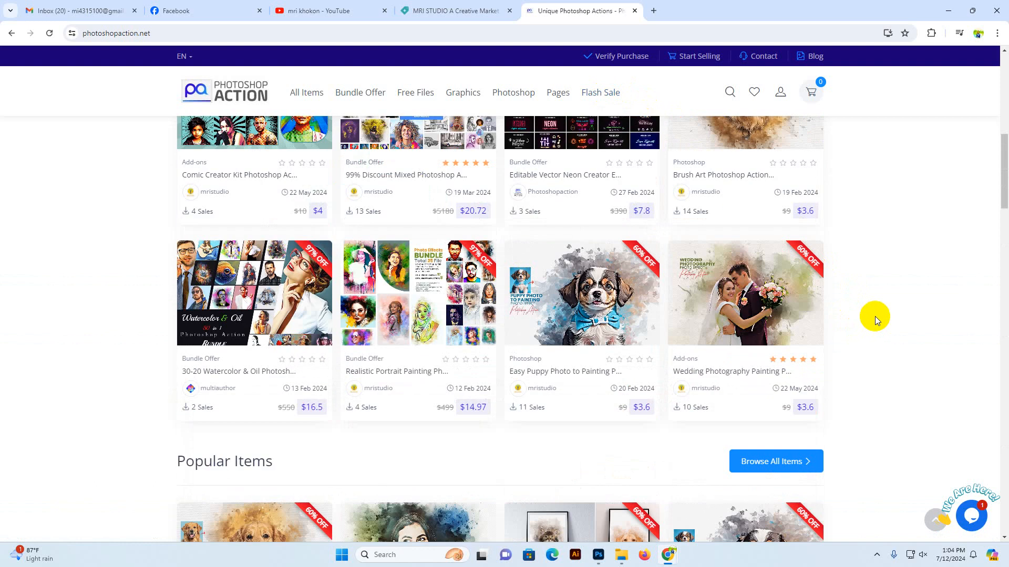
scroll(878, 313, "up", 6)
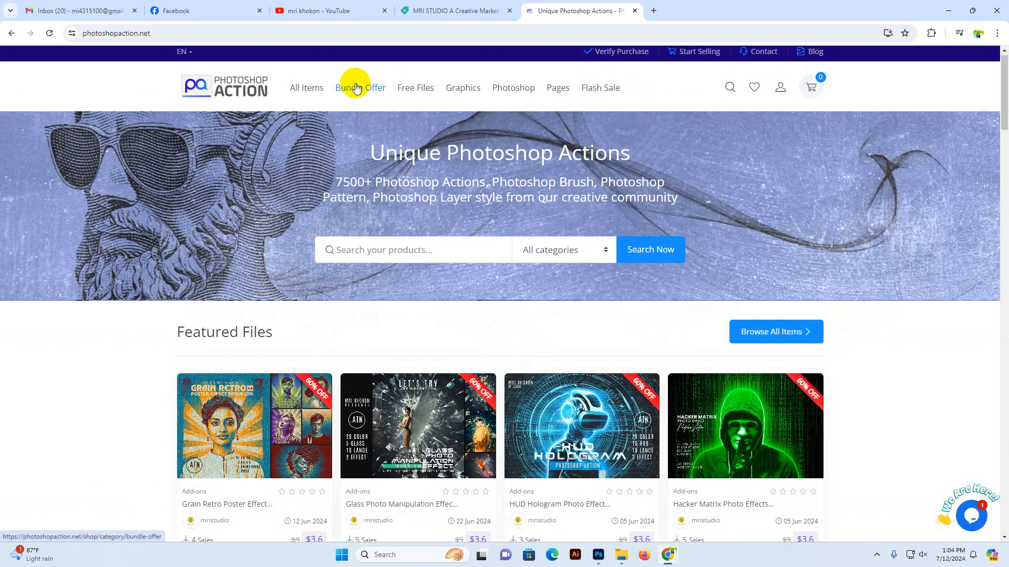
Examine the Featured Files on the homepage, including the discounted bundle offers
scroll(172, 319, "down", 4)
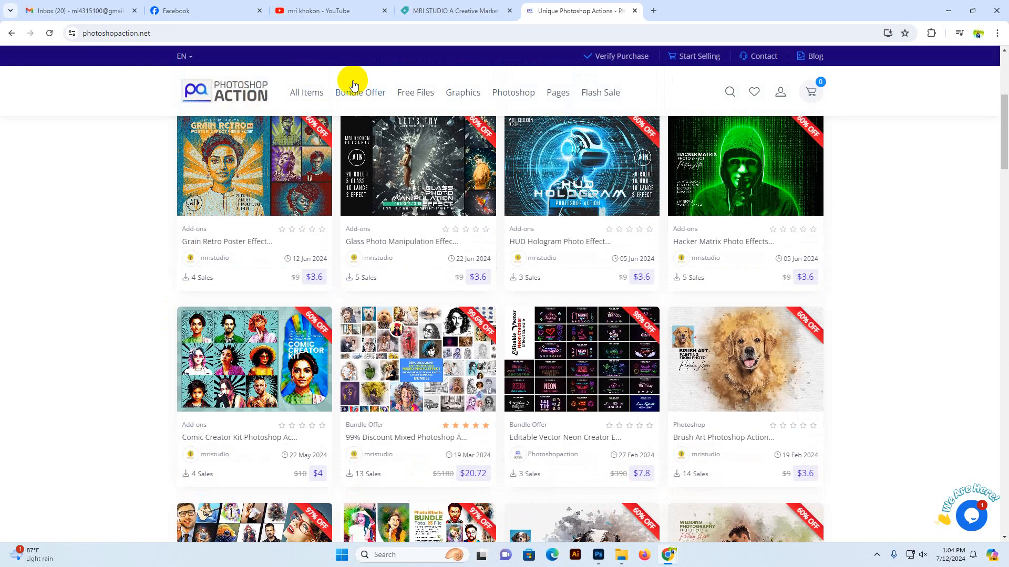
scroll(176, 361, "down", 4)
scroll(383, 278, "up", 2)
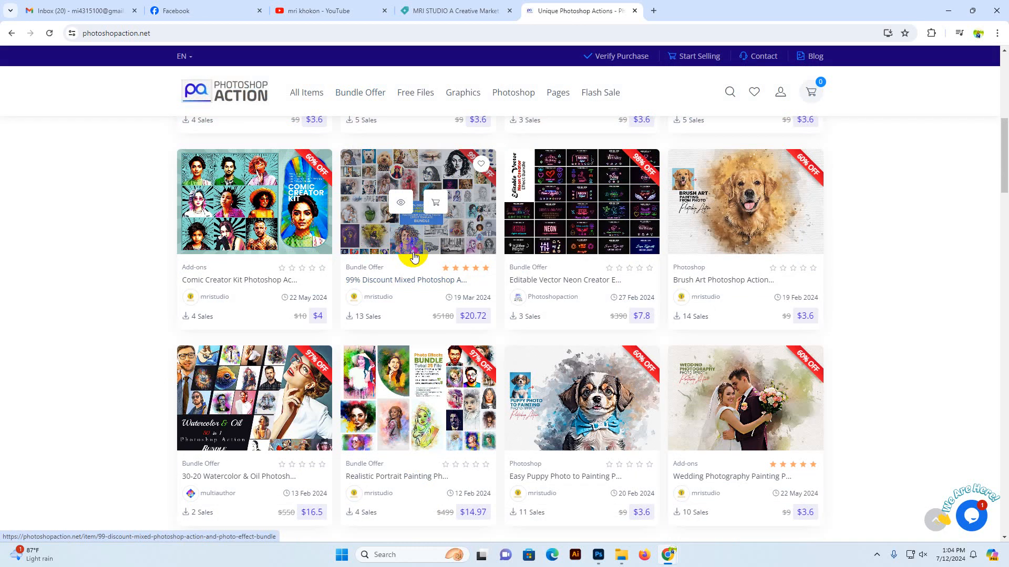
scroll(428, 311, "down", 3)
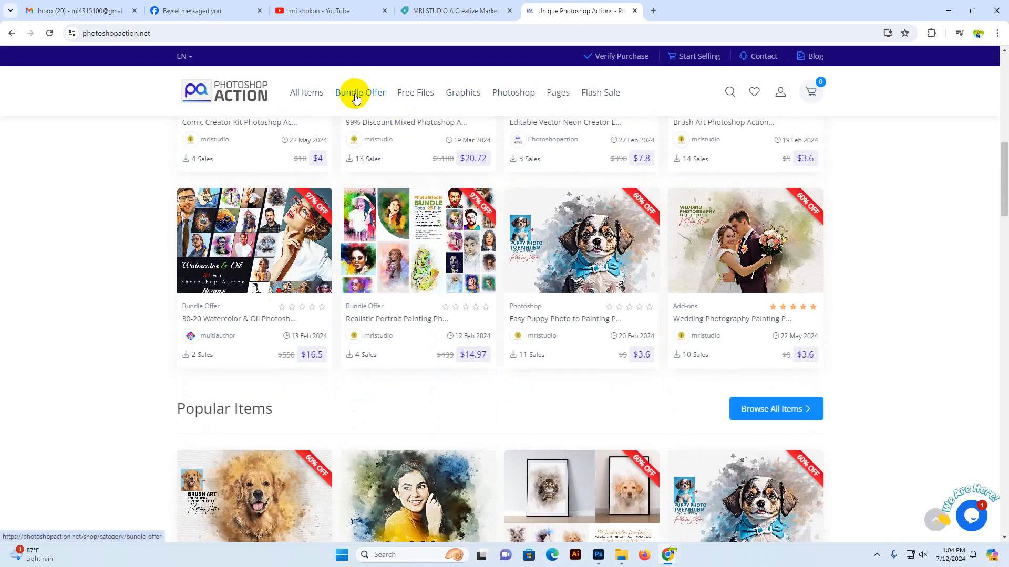
scroll(505, 227, "up", 1)
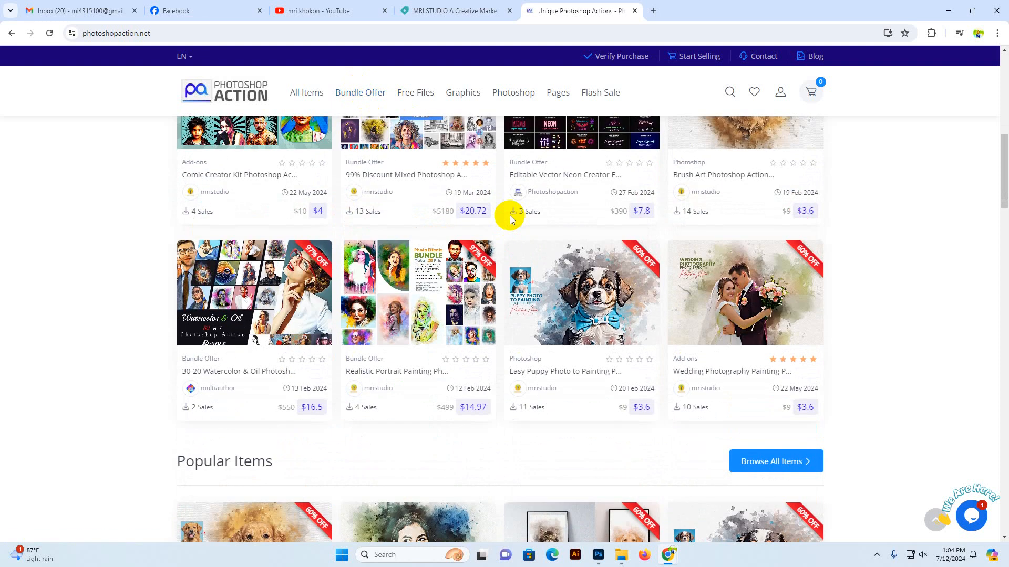
View the Free Files and Photoshop subcategories, and look through the Popular Items and Flash Sale listings
mouse_move(424, 96)
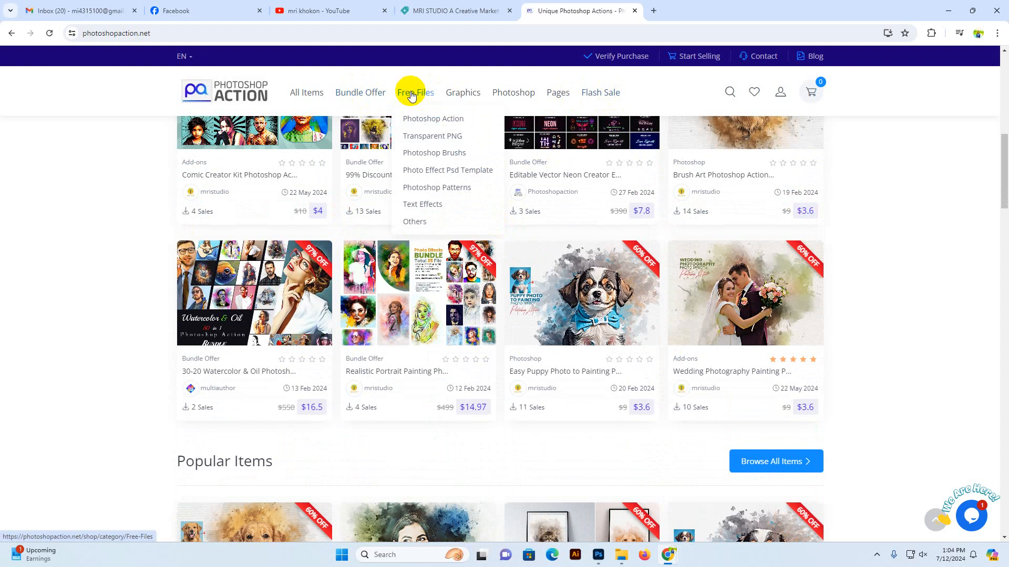
mouse_move(513, 95)
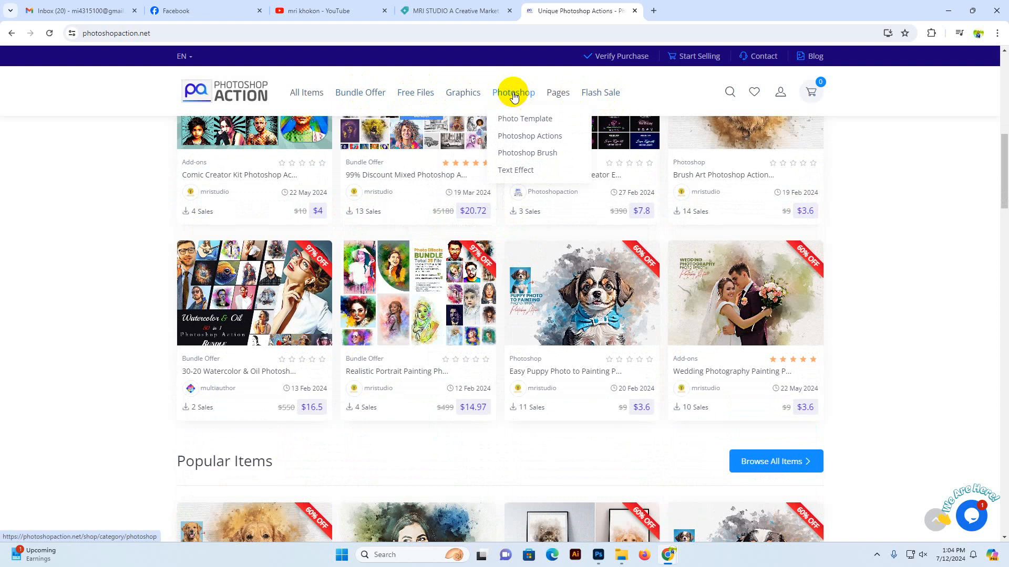
scroll(124, 353, "down", 5)
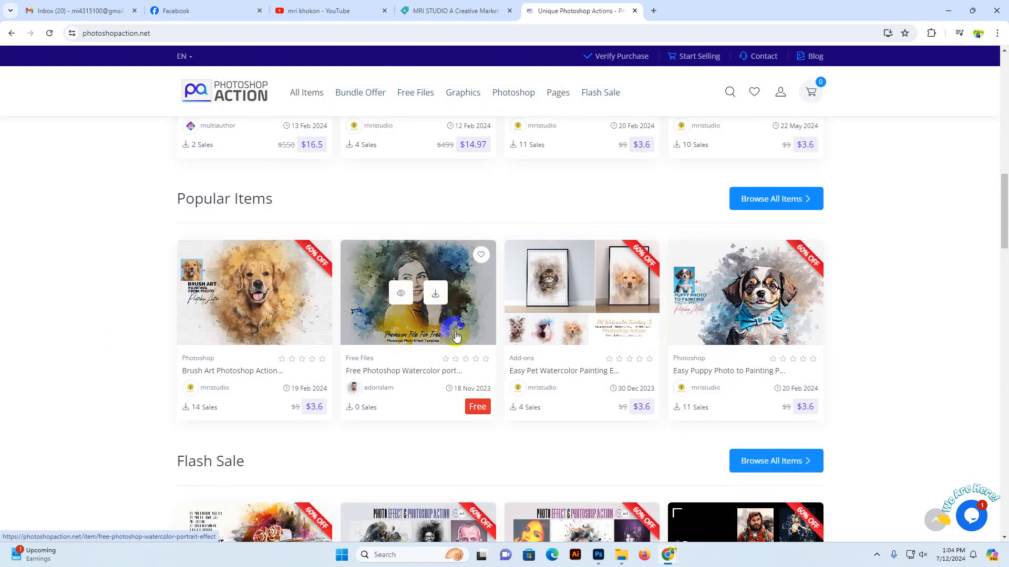
scroll(457, 339, "down", 5)
scroll(888, 349, "down", 3)
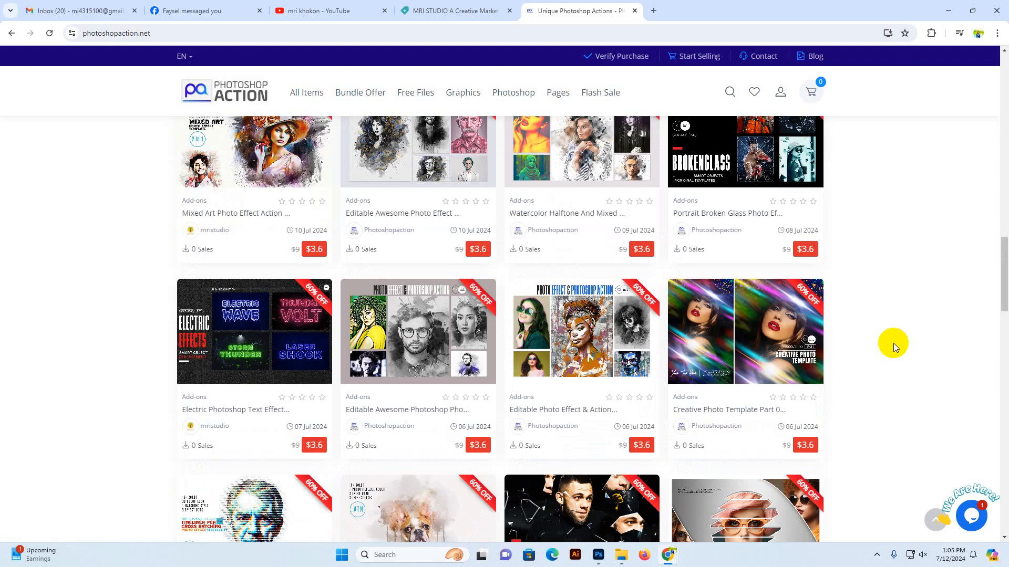